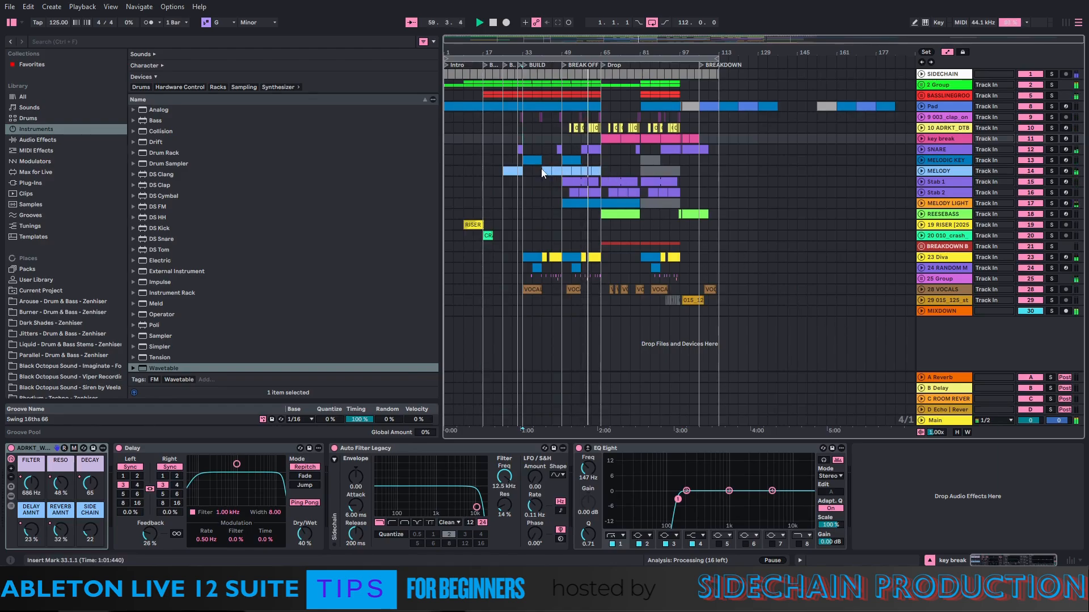
# Unfold the ADRKT_DTB bass track to examine its delay automation leading up to the Drop, and fold the track again
pyautogui.moveTo(594, 54); pyautogui.dragTo(594, 160)
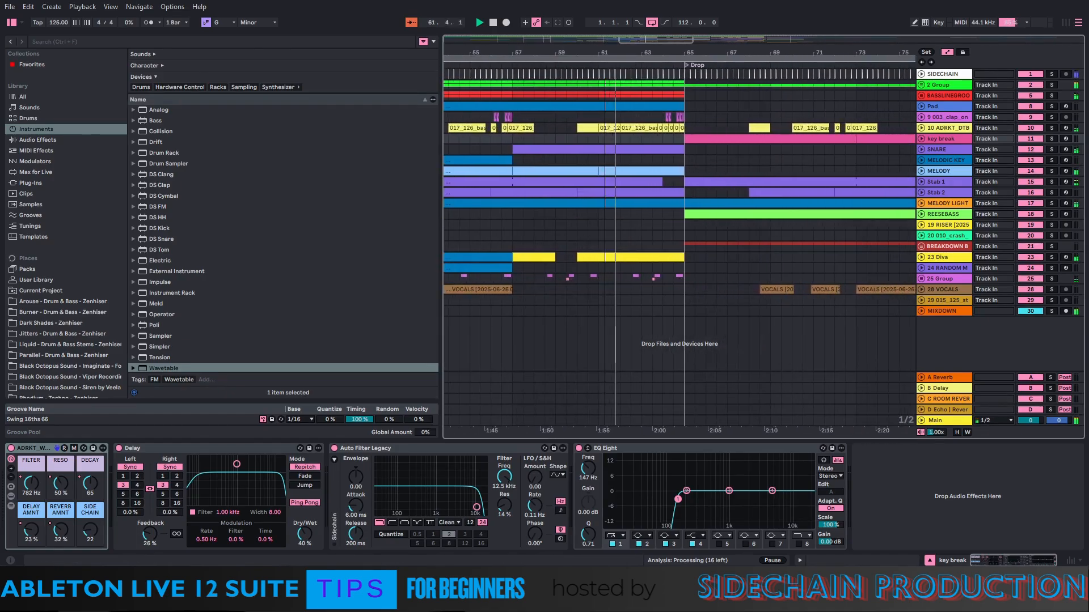
pyautogui.click(921, 128)
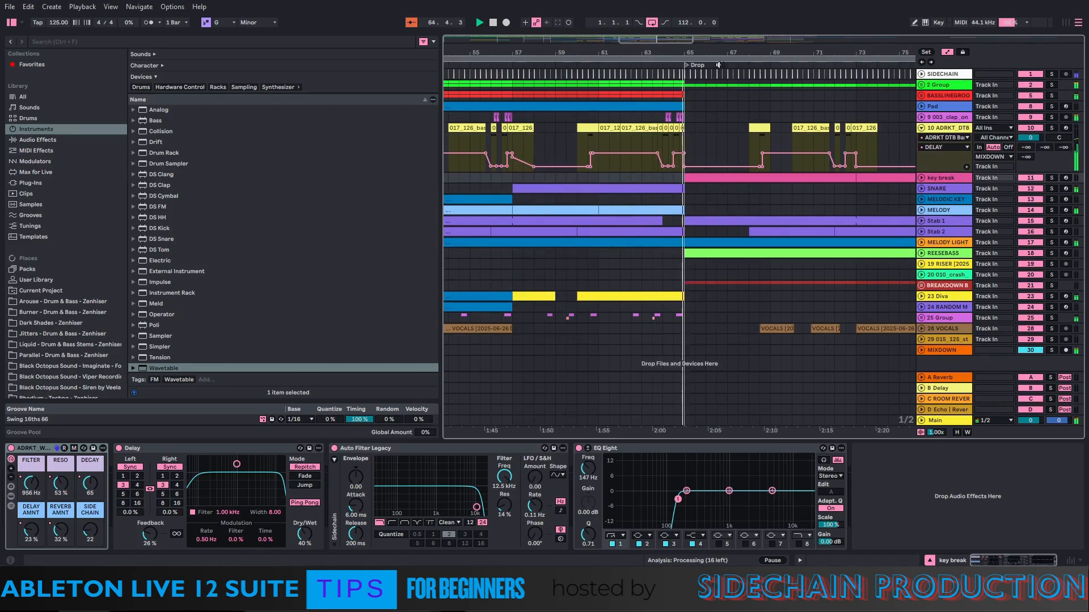
pyautogui.moveTo(687, 50)
pyautogui.mouseDown()
pyautogui.moveTo(741, 59)
pyautogui.moveTo(693, 55)
pyautogui.mouseUp()
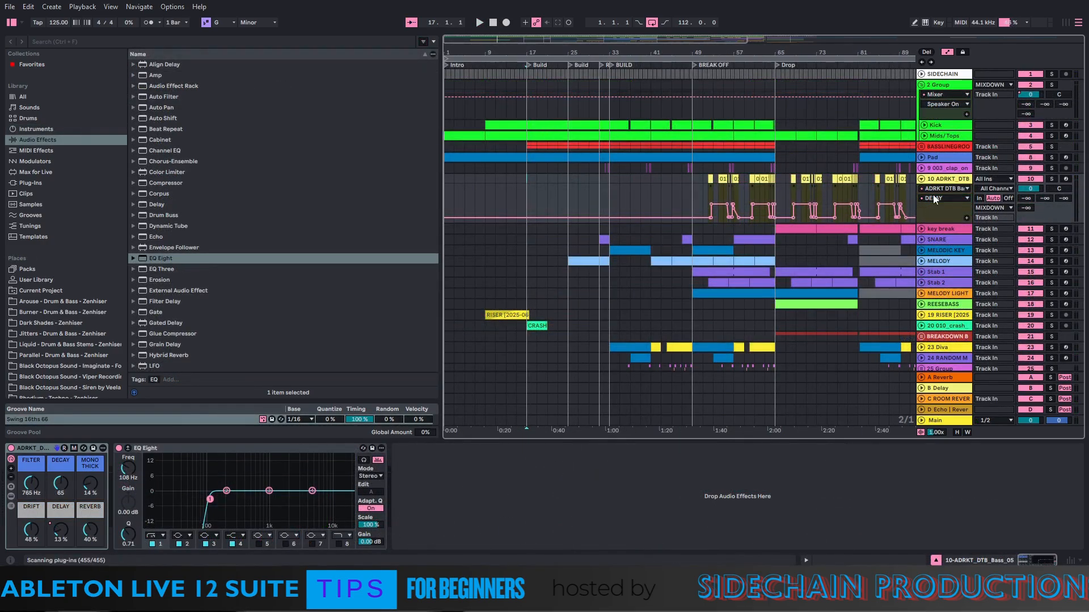
pyautogui.click(921, 180)
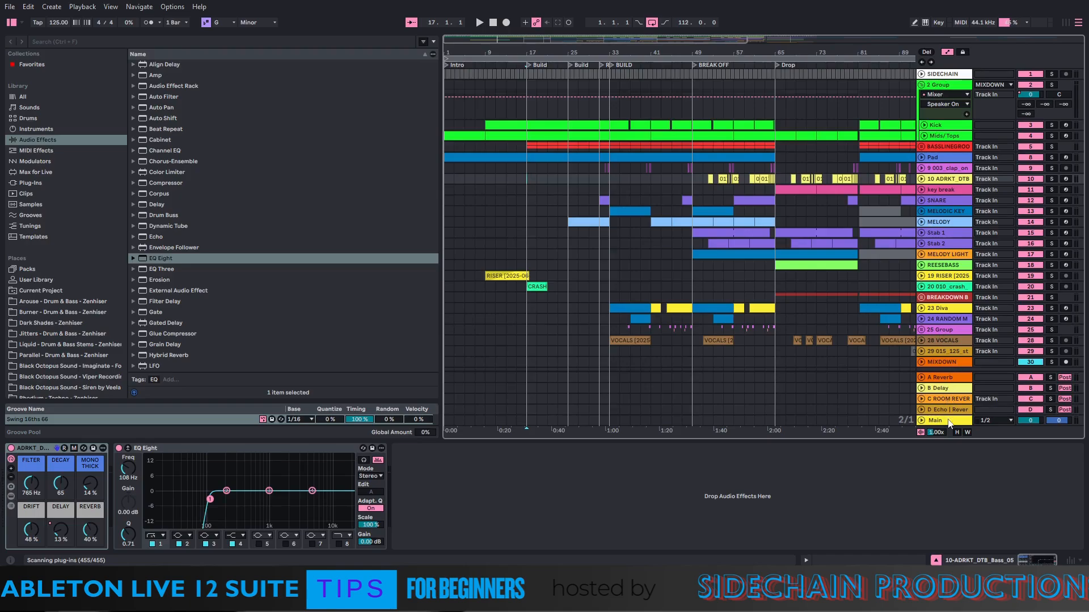
# Select the Kick track inside the drum group and unfold both the Kick and Mids/Tops tracks
pyautogui.scroll(-1, 942, 352)
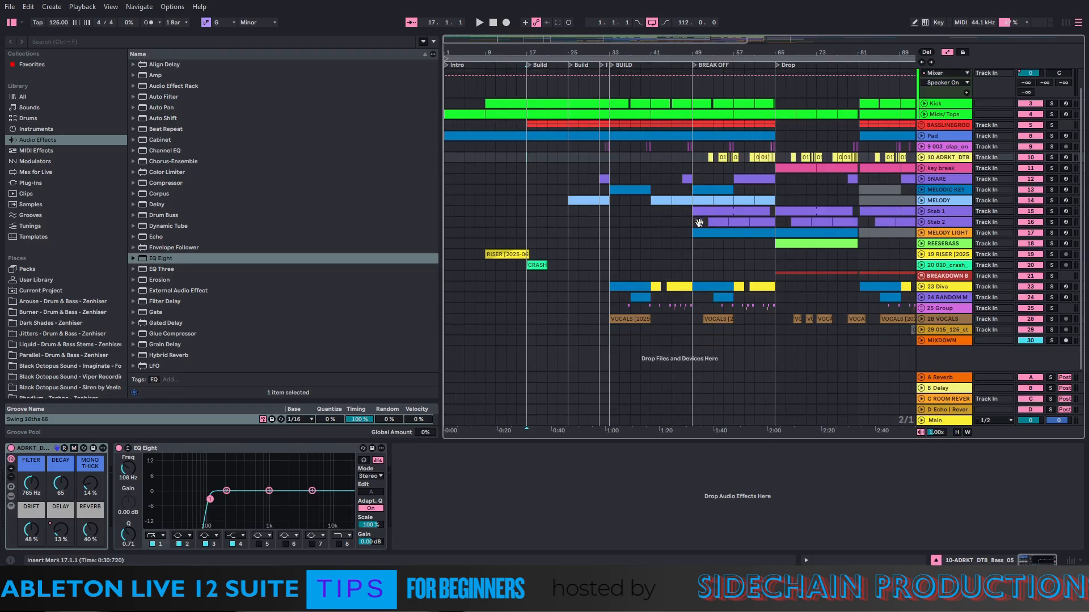
pyautogui.scroll(1, 732, 209)
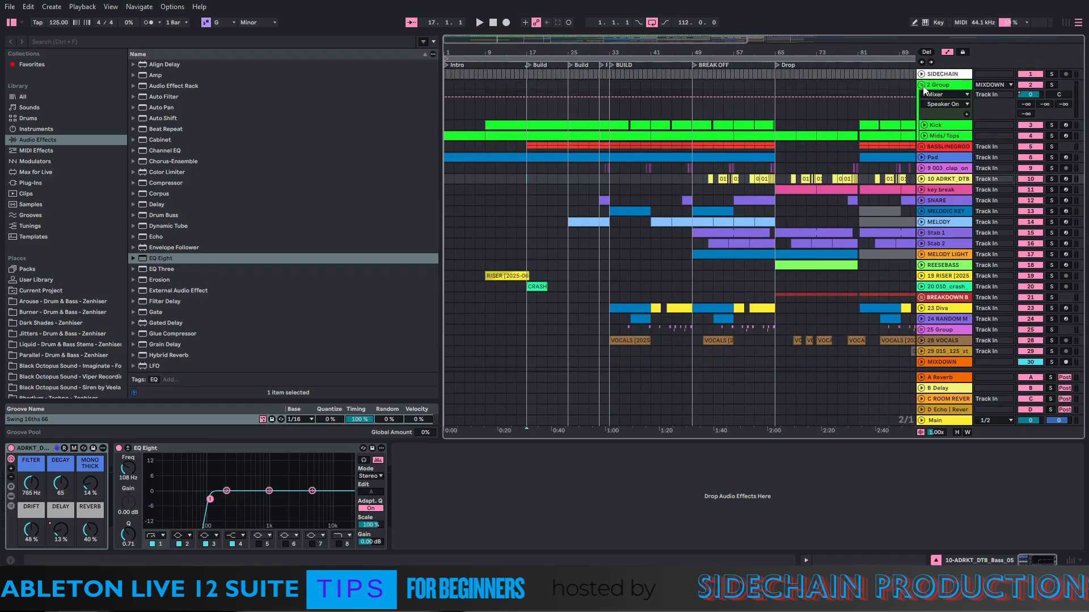
pyautogui.click(945, 124)
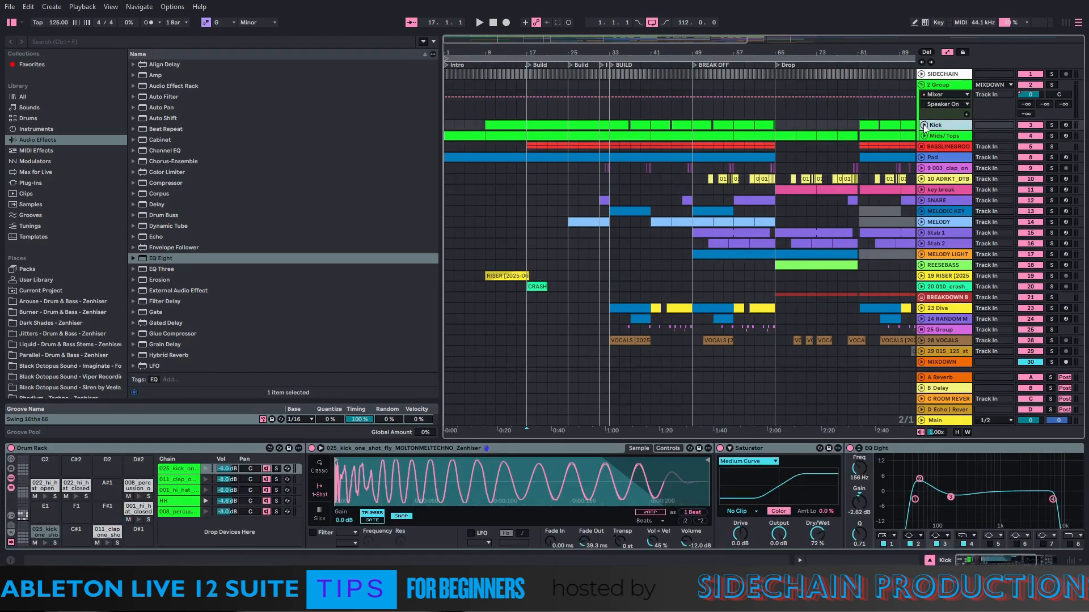
pyautogui.click(924, 125)
pyautogui.click(923, 175)
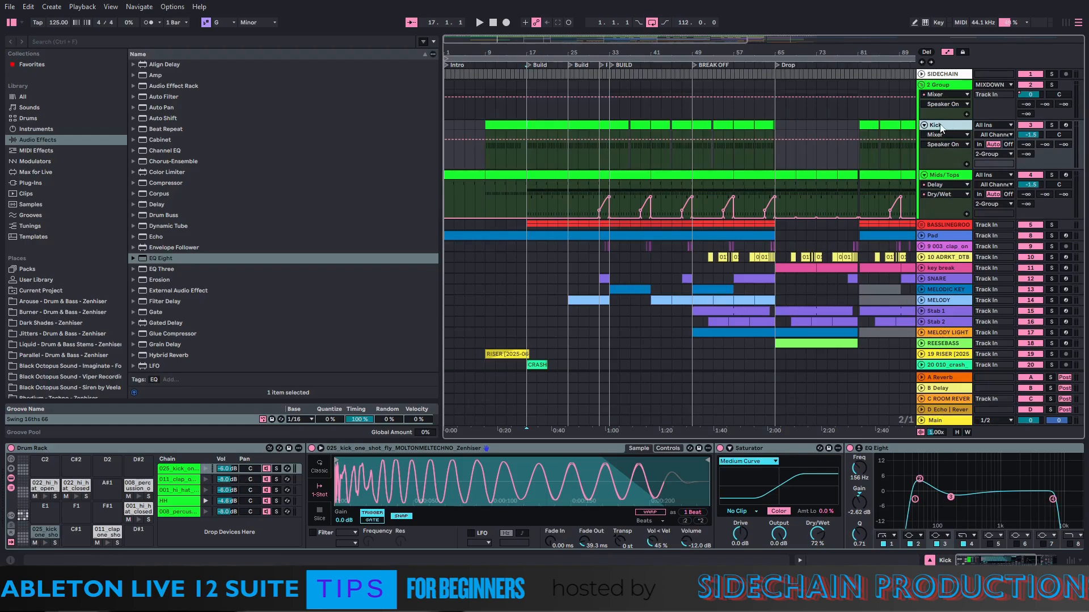
# Solo the Kick track and play it from bar 17 while viewing its device chain through to Drum Buss
pyautogui.click(486, 150)
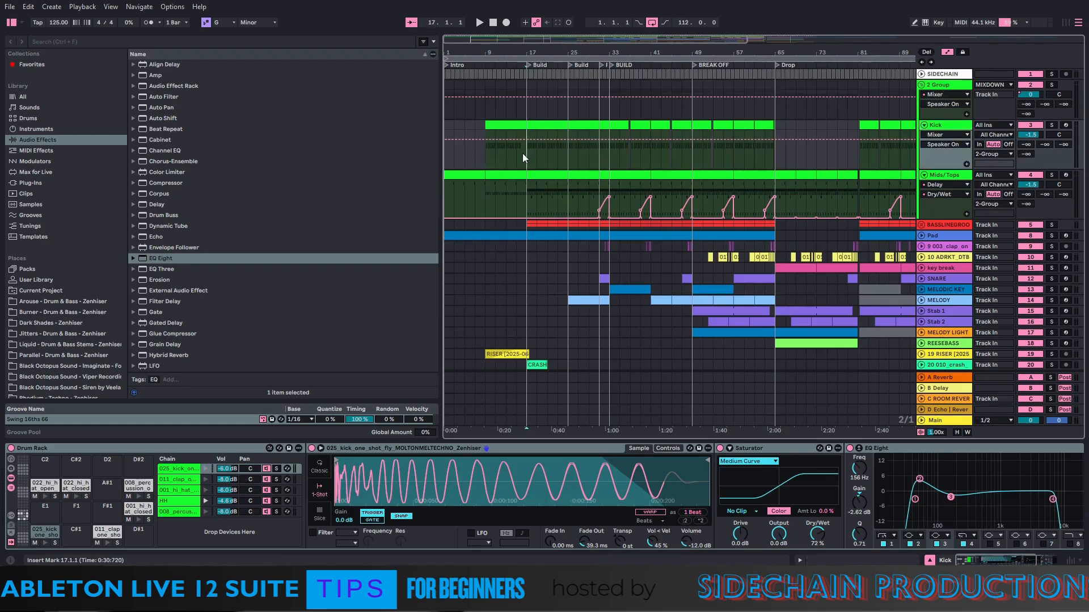
pyautogui.click(1052, 125)
pyautogui.click(481, 21)
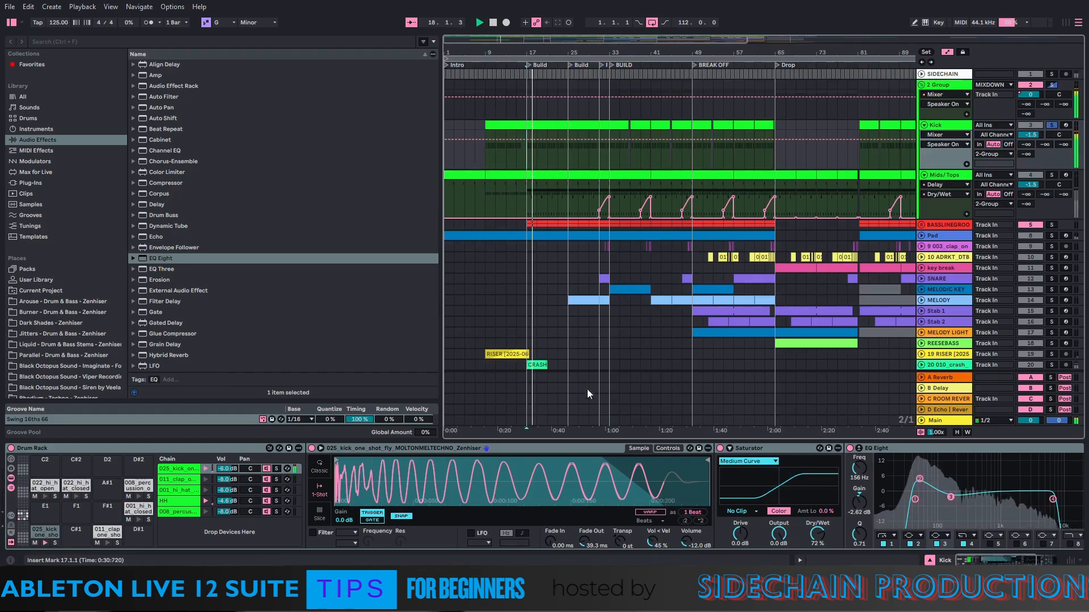
pyautogui.moveTo(986, 559); pyautogui.dragTo(1007, 560)
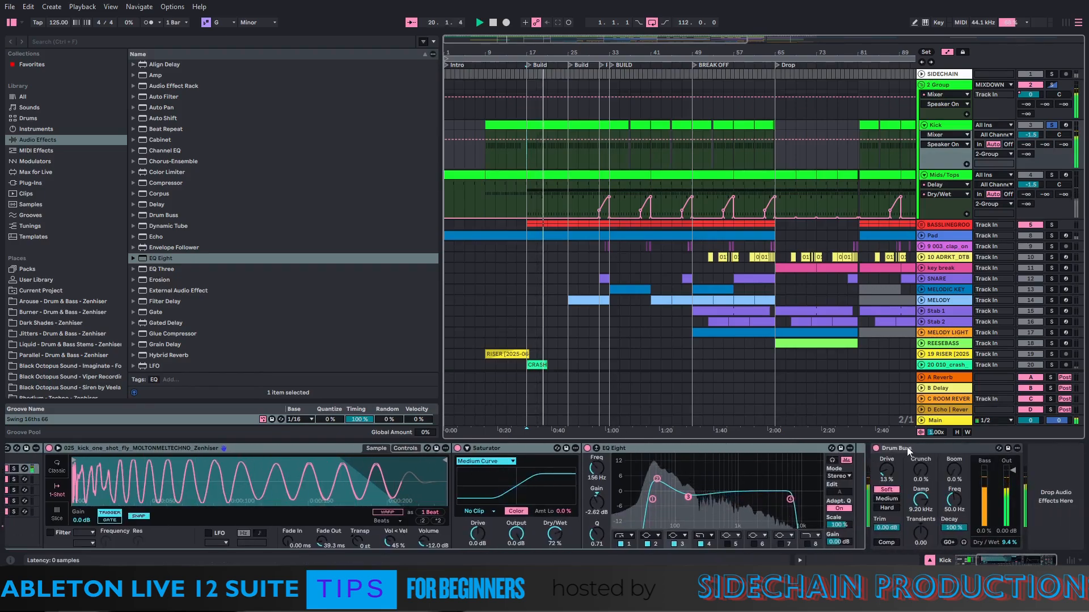
pyautogui.click(492, 26)
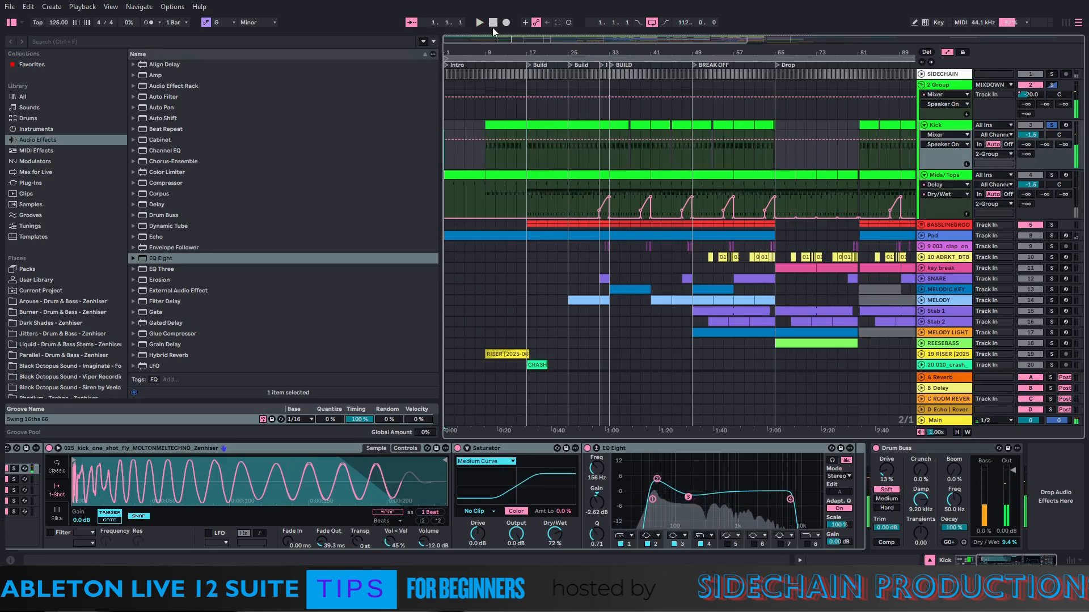
# View the Mids/Tops device chain through to Glue Compressor, and audition the track in solo from bar 17
pyautogui.click(523, 154)
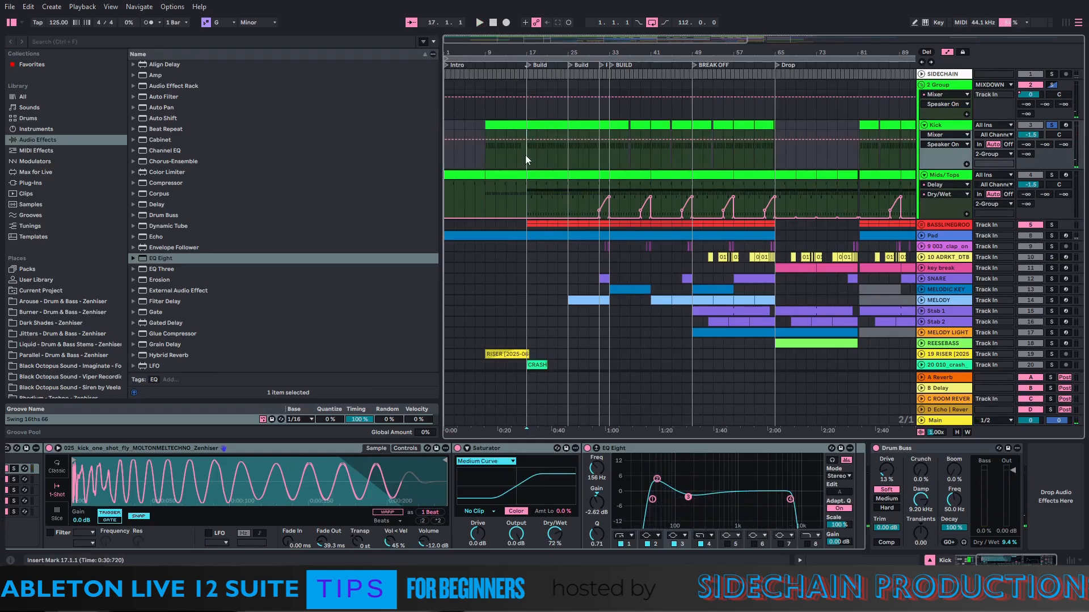
pyautogui.click(940, 177)
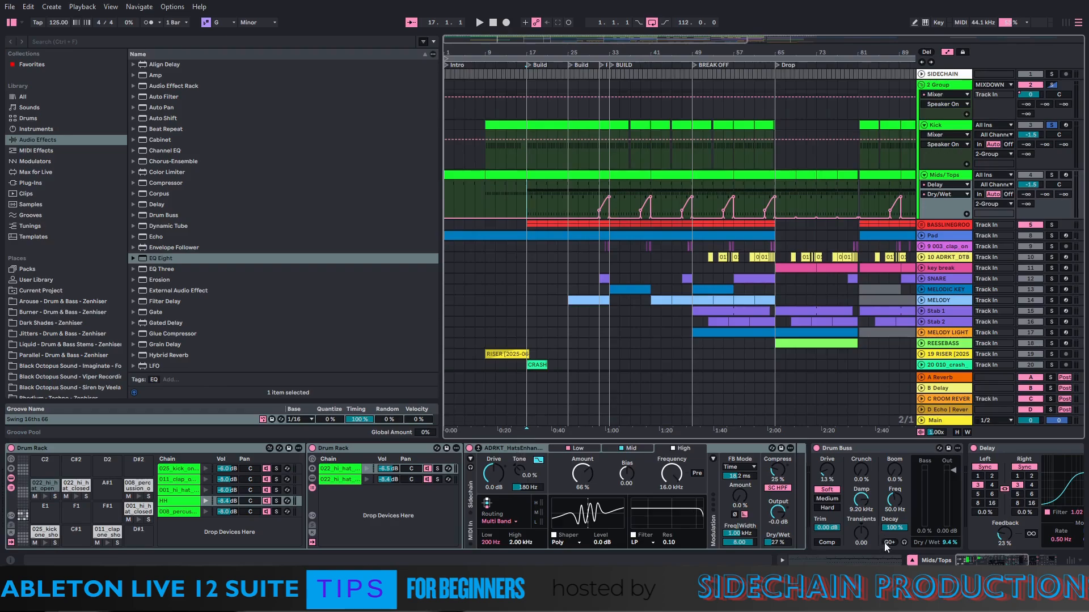
pyautogui.moveTo(959, 563); pyautogui.dragTo(983, 561)
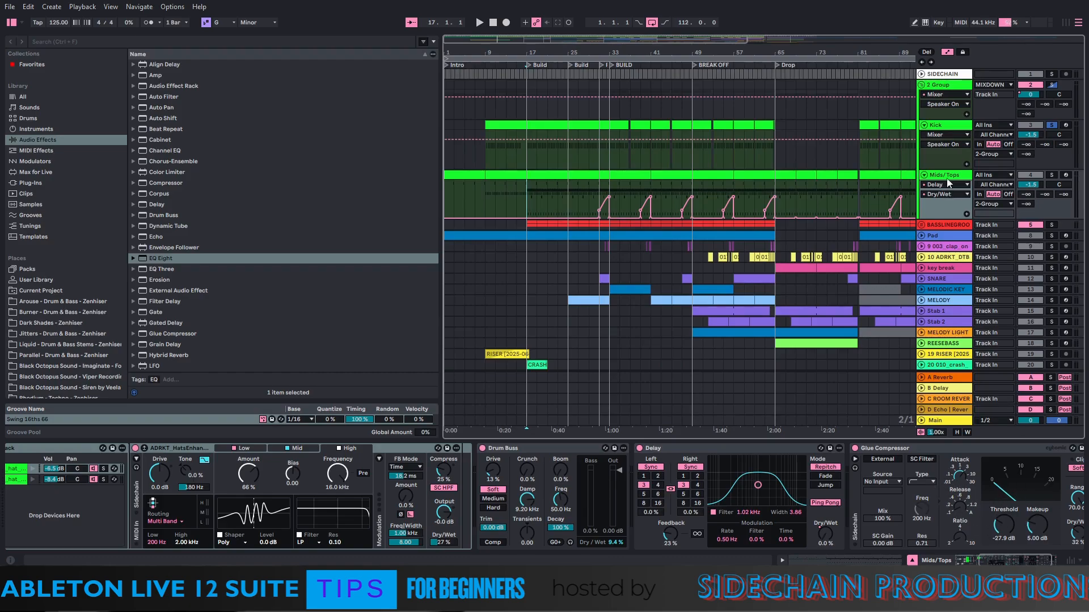
pyautogui.click(1050, 176)
pyautogui.press('space')
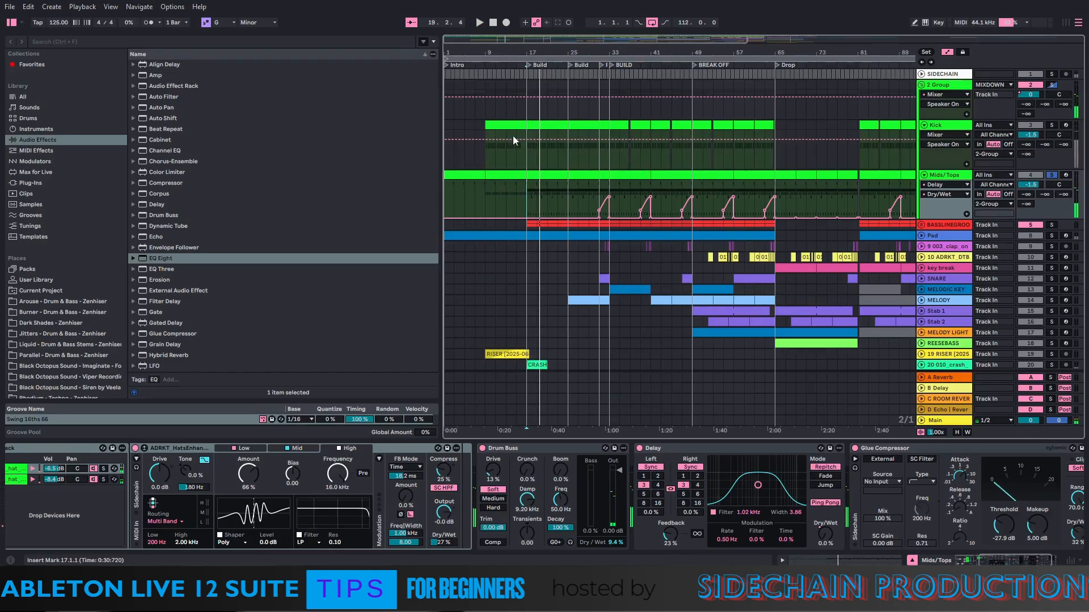
# Unfold the BASSLINEGROOVE group, examine the Mid Bass and Sub Bass device chains including the Sub Bass EQ Eight, and fold the group
pyautogui.scroll(-1, 587, 212)
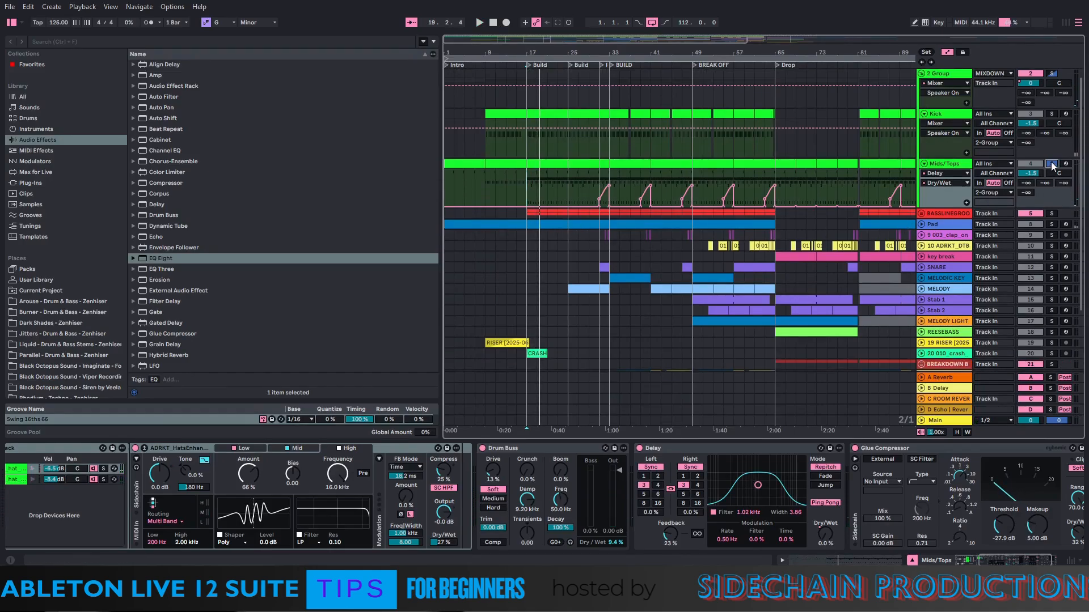
pyautogui.click(944, 215)
pyautogui.click(921, 213)
pyautogui.scroll(-3, 696, 209)
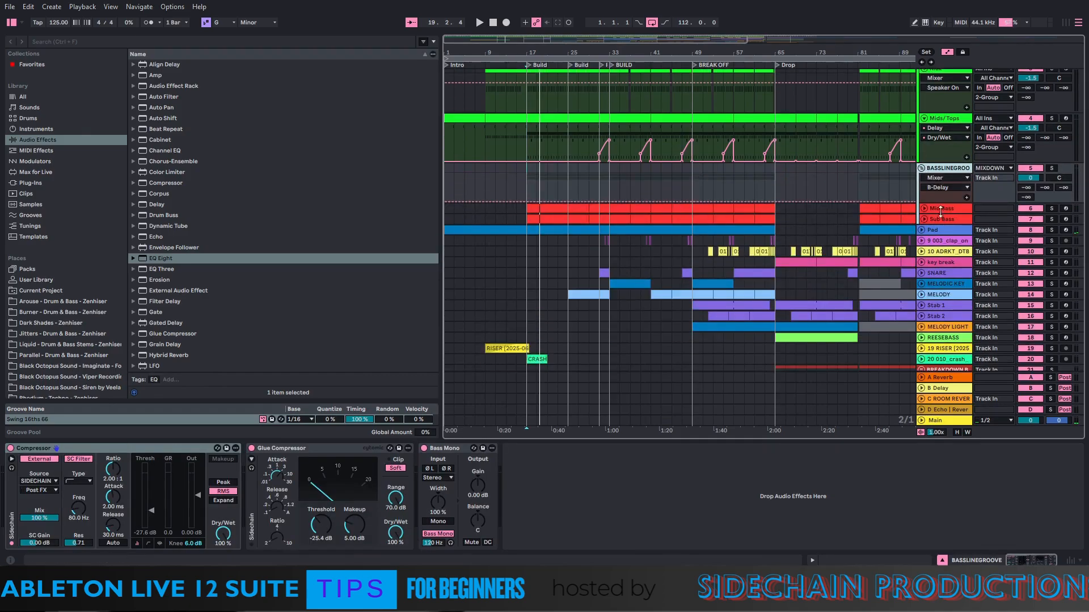
pyautogui.click(946, 212)
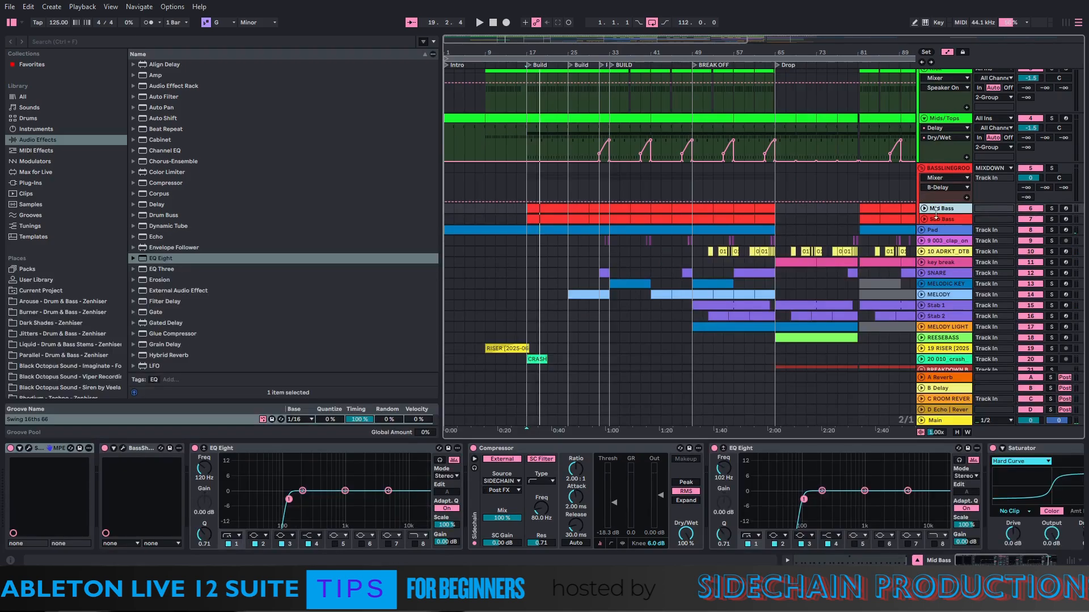
pyautogui.click(937, 219)
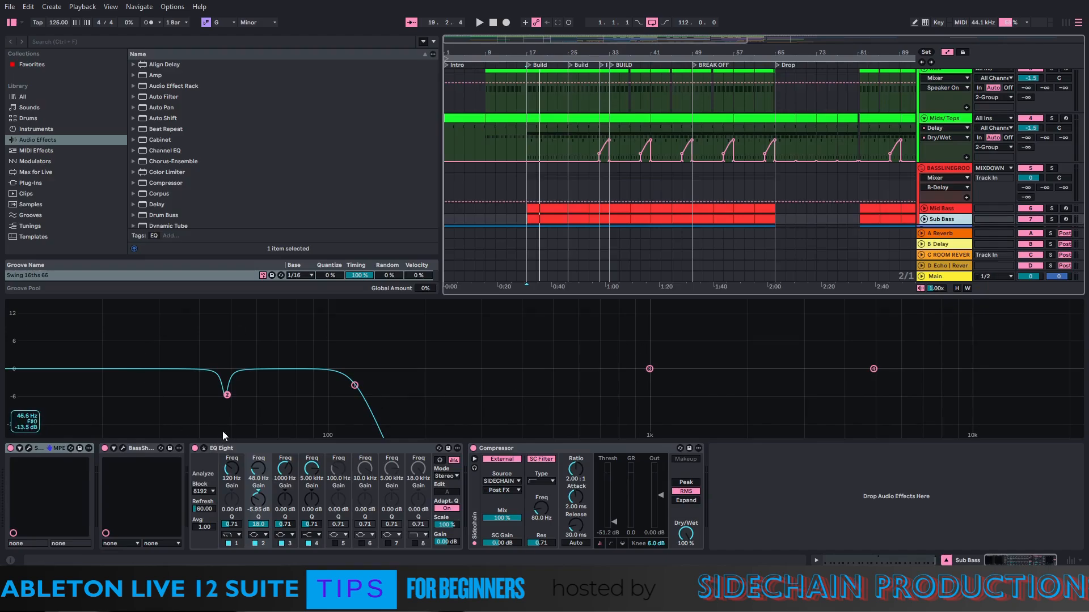
pyautogui.click(203, 449)
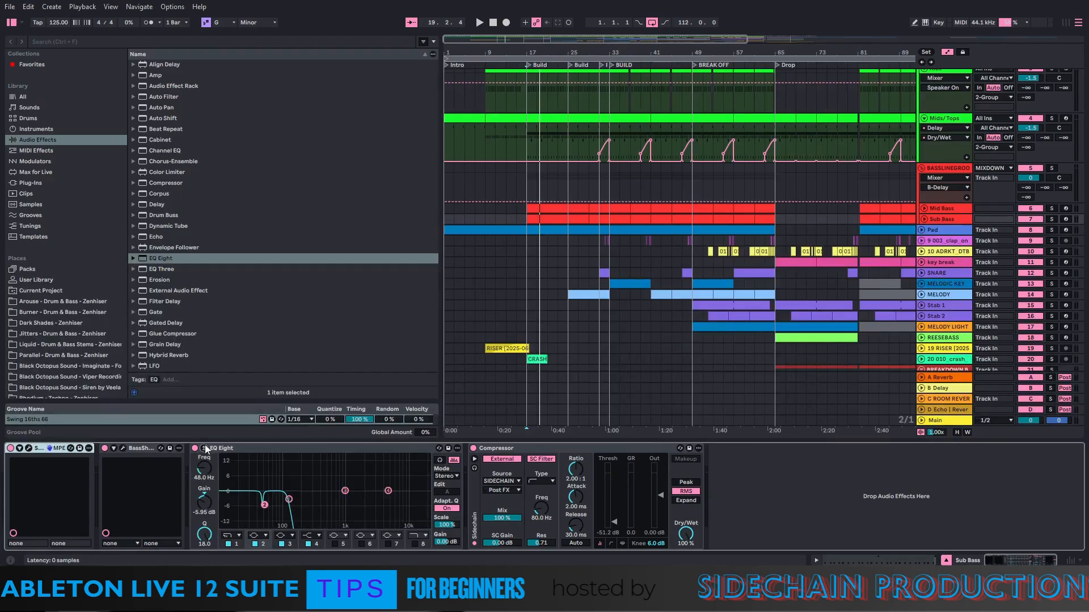
pyautogui.click(922, 169)
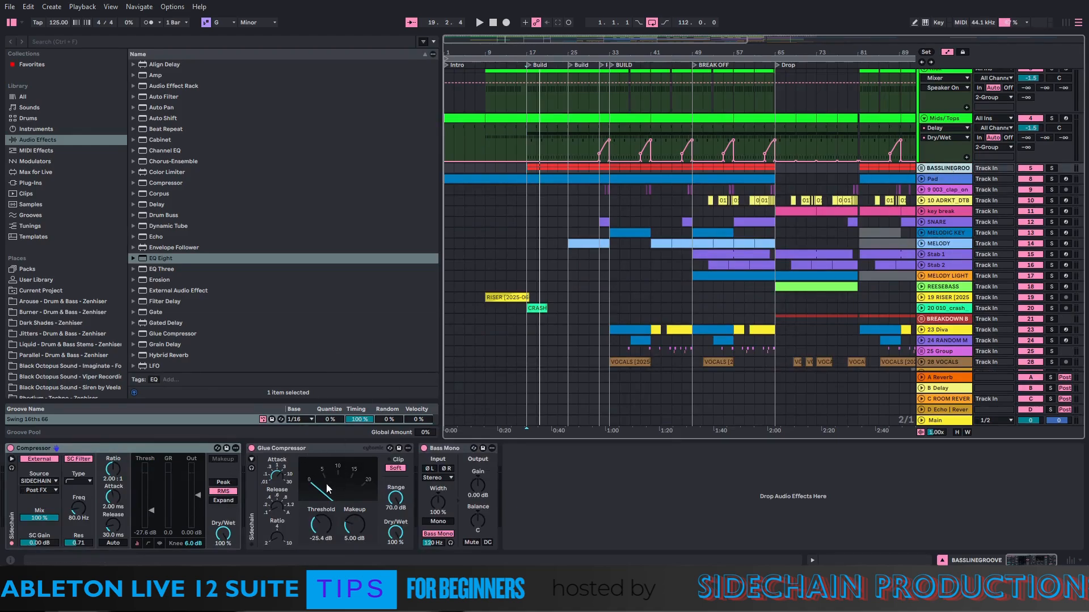
# Audition the BASSLINEGROOVE group in solo from bar 17, examine its Bass Mono device, and unsolo the group
pyautogui.click(1051, 168)
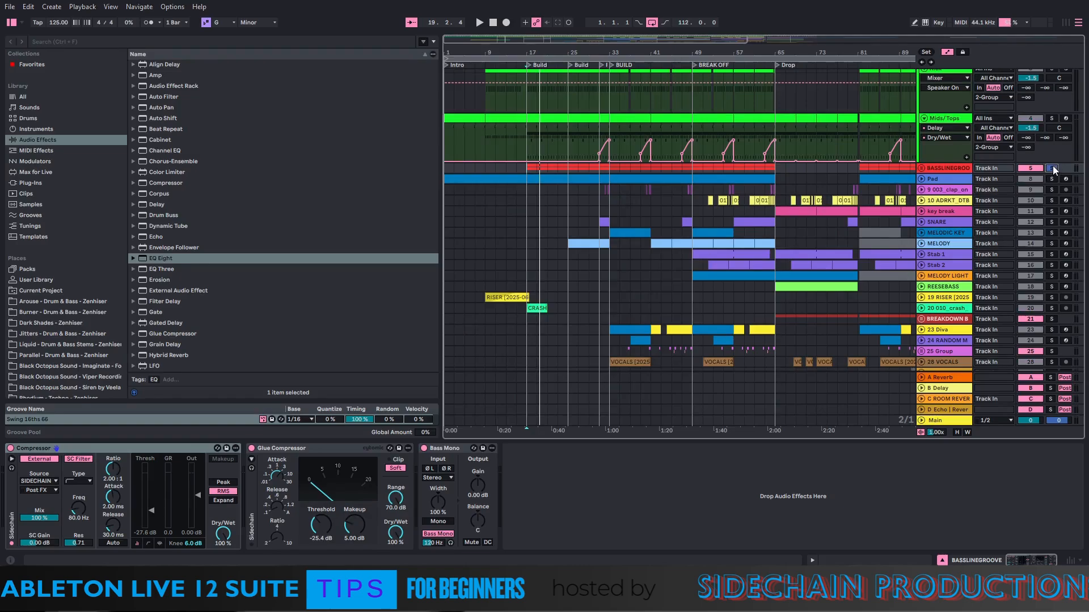
pyautogui.click(526, 167)
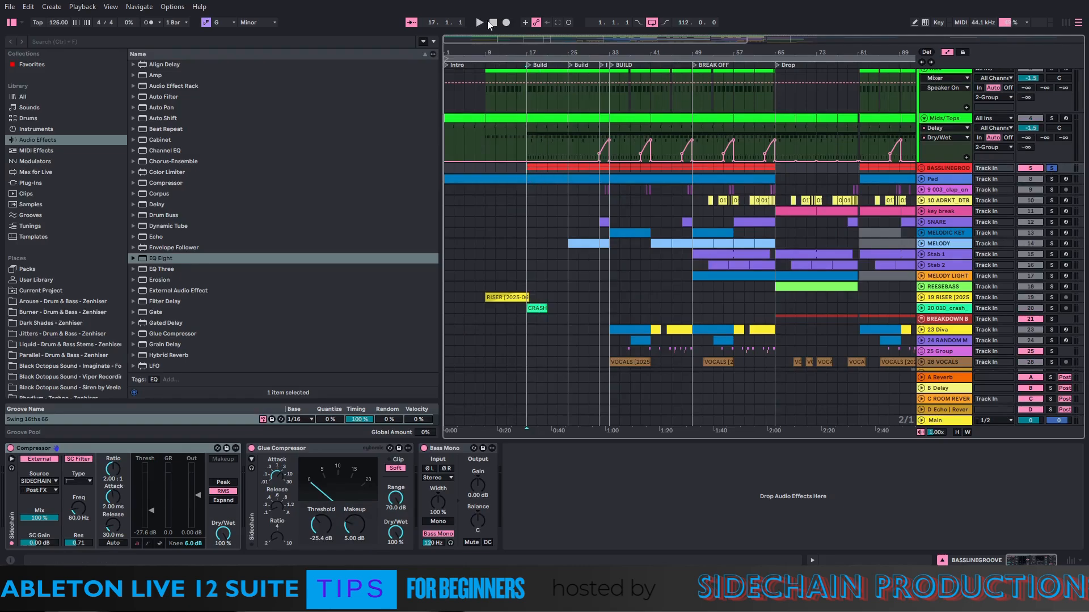
pyautogui.click(478, 23)
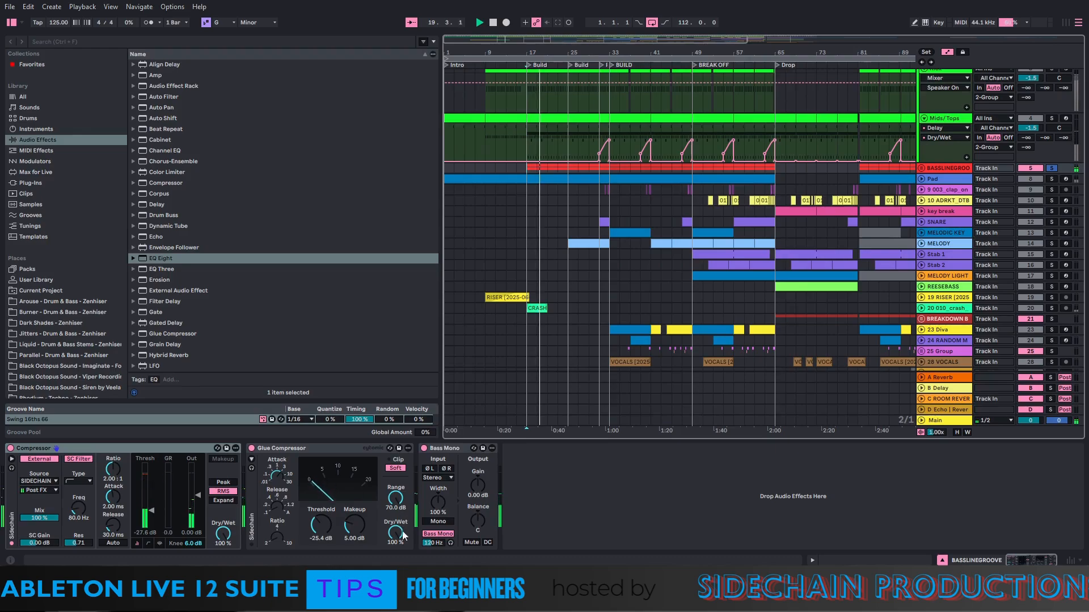
pyautogui.click(493, 23)
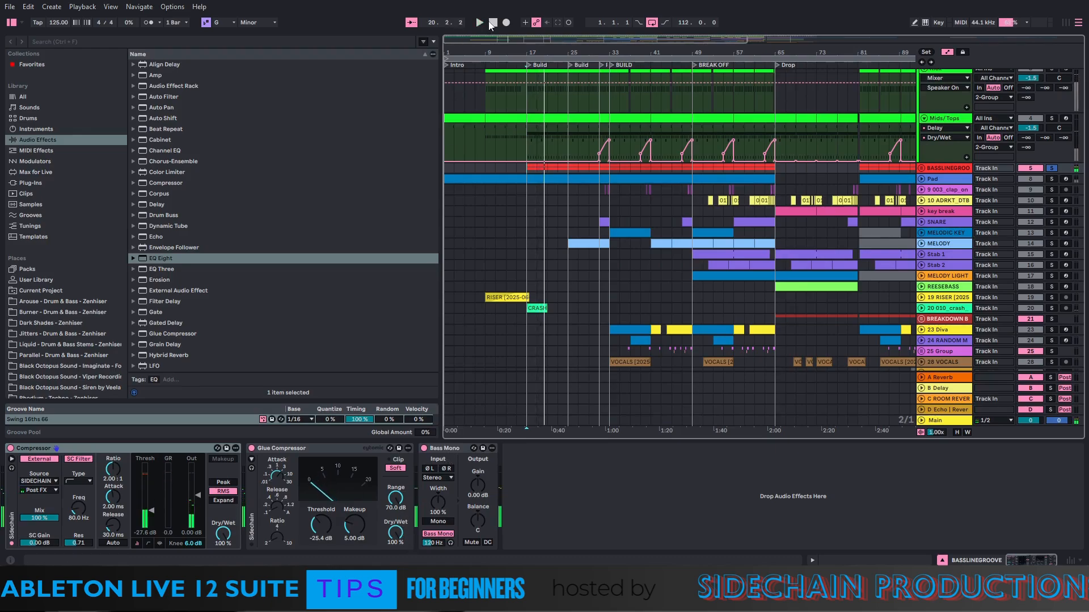
pyautogui.click(493, 23)
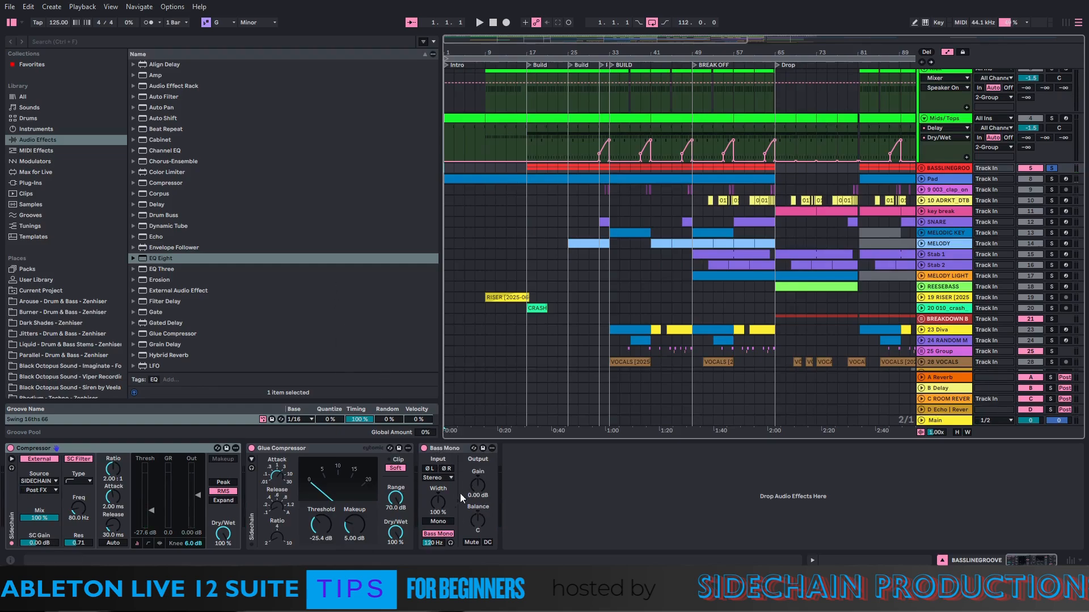
pyautogui.click(445, 452)
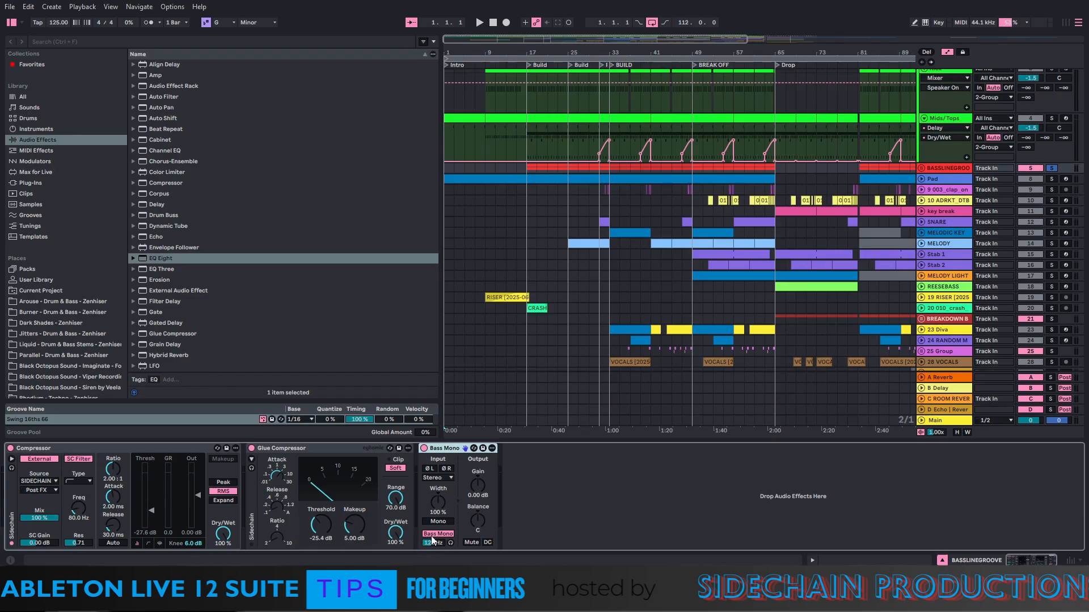
pyautogui.click(1051, 168)
# View the Pad track's device chain, show the automation of its Compressor threshold, and fold the track again
pyautogui.click(946, 180)
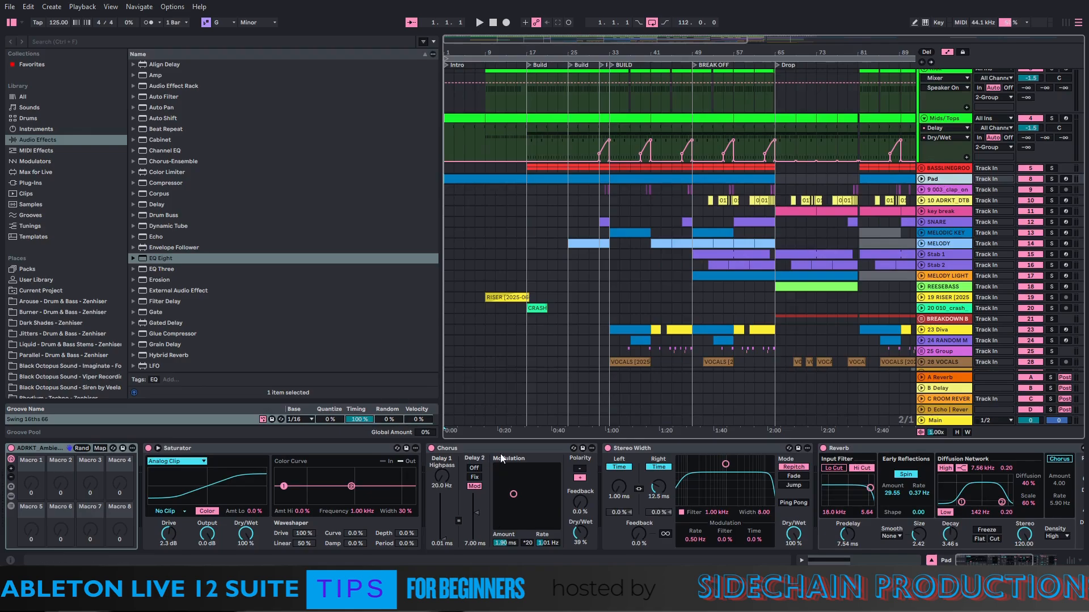
pyautogui.moveTo(979, 559); pyautogui.dragTo(1017, 562)
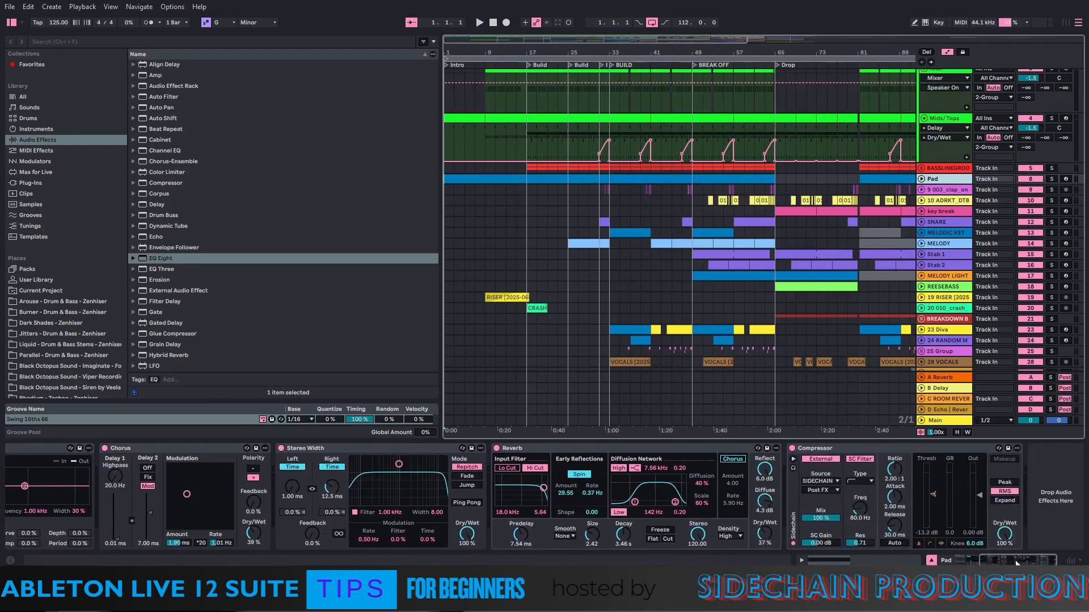
pyautogui.rightClick(937, 495)
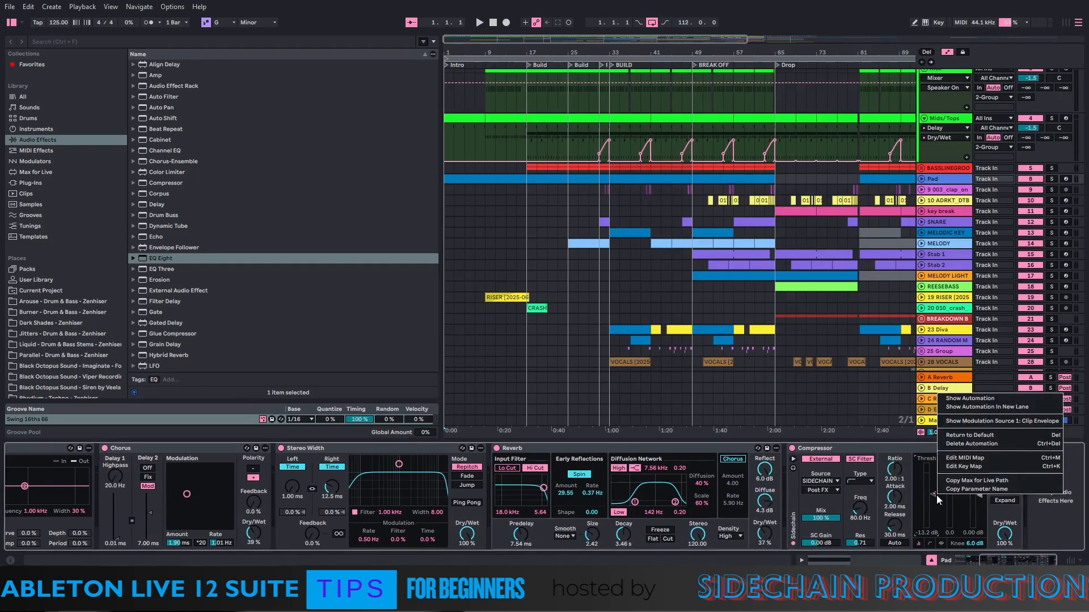
pyautogui.click(964, 407)
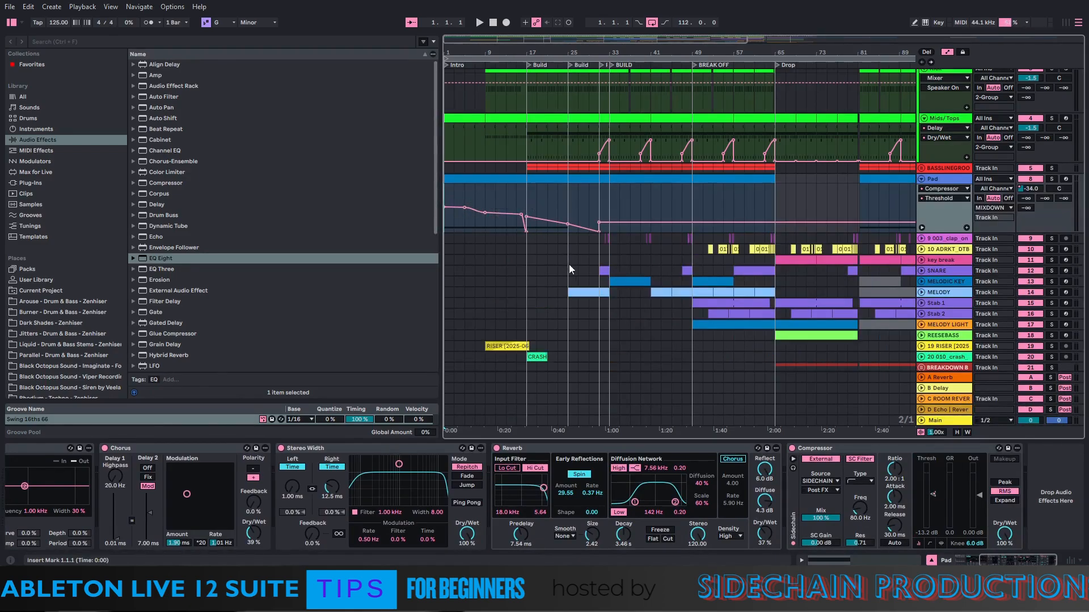
pyautogui.click(921, 179)
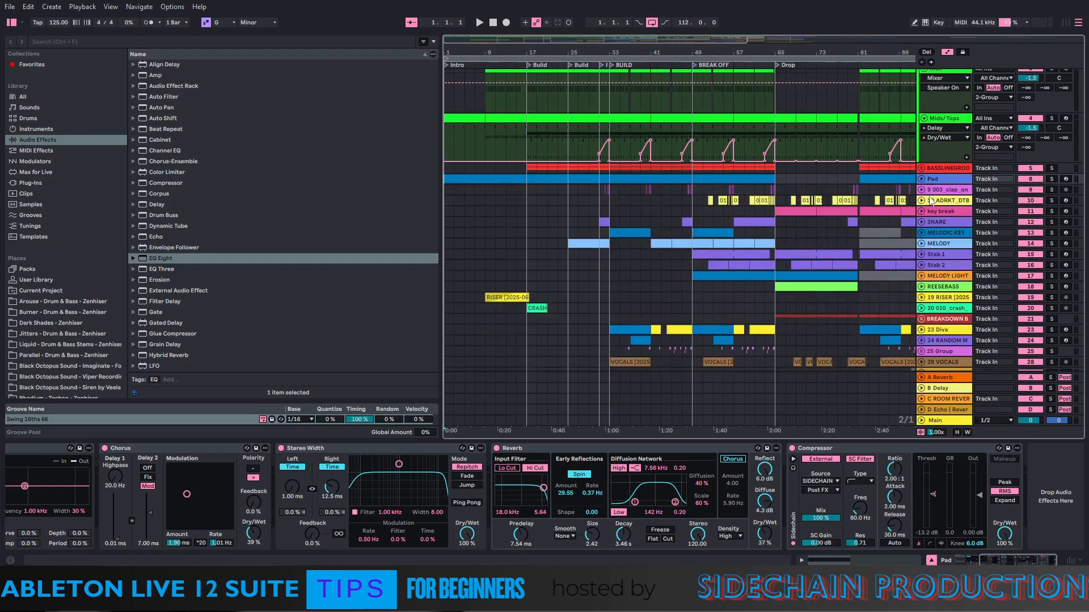
# Select the 003_clap track and unfold it to examine its Reverb Dry/Wet automation
pyautogui.click(931, 194)
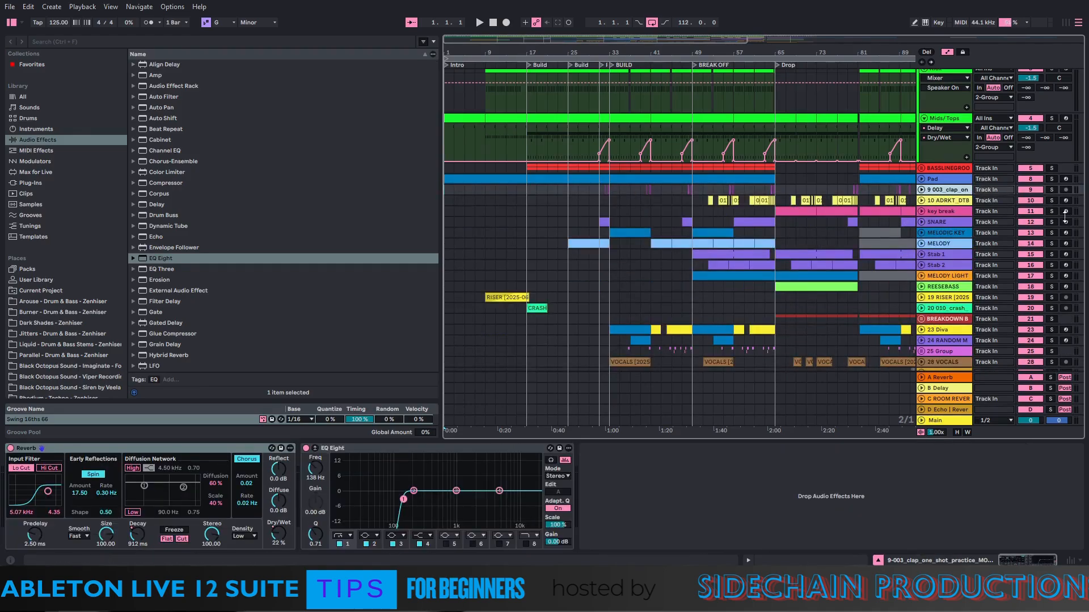
pyautogui.click(921, 190)
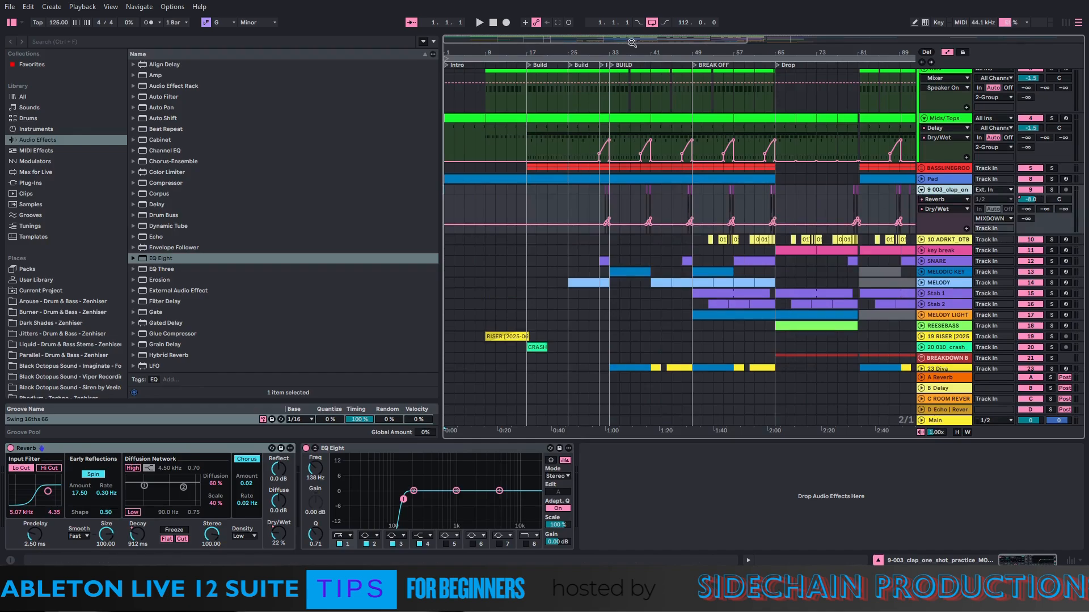
# Examine the 003_clap track's Reverb Dry/Wet automation up close around the builds, and fold the track
pyautogui.moveTo(613, 52); pyautogui.dragTo(613, 99)
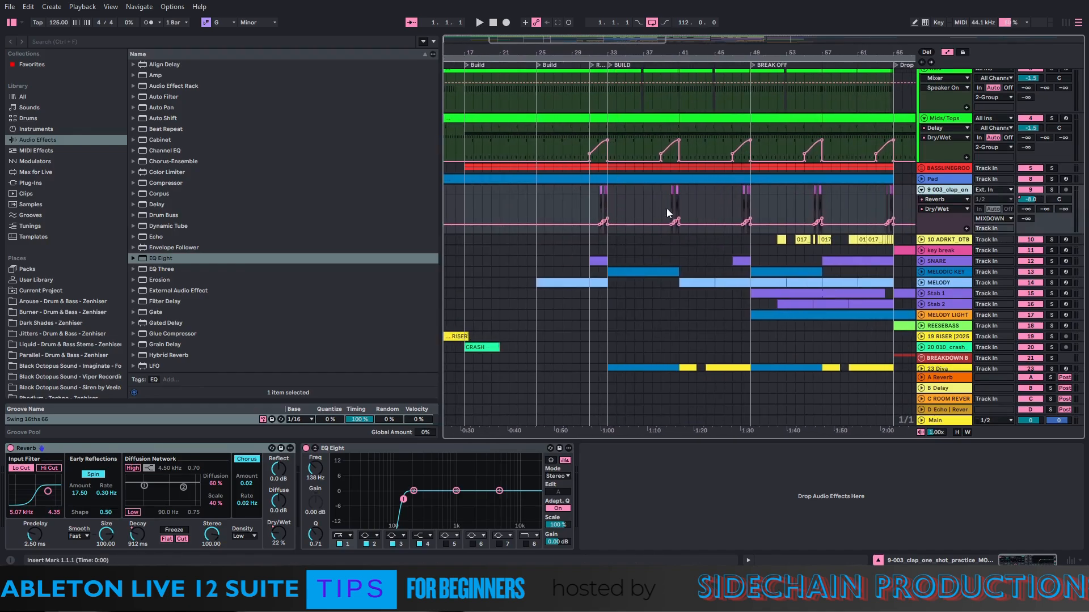
pyautogui.moveTo(813, 51); pyautogui.dragTo(791, 23)
pyautogui.click(921, 190)
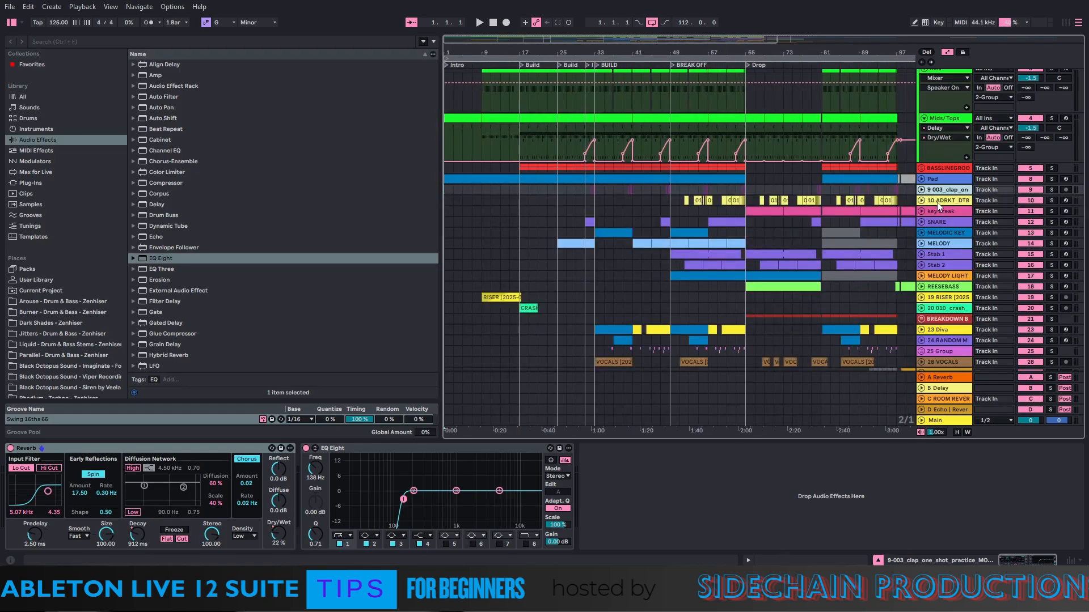
# View the ADRKT_DTB bass track's device chain, unfold and refold that track, and view the key break device chain
pyautogui.click(937, 202)
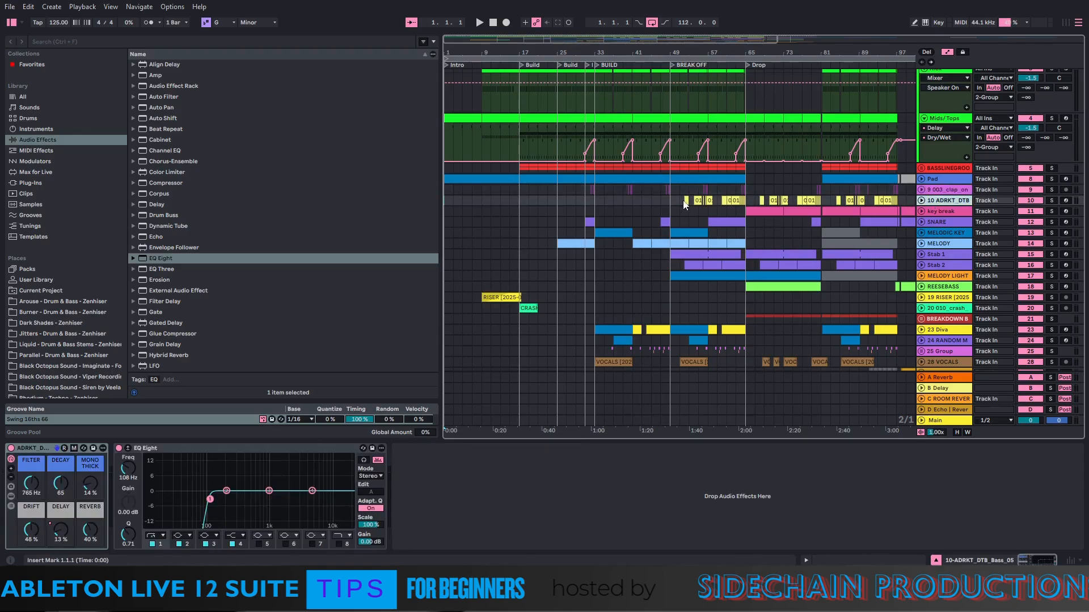
pyautogui.click(921, 201)
pyautogui.click(921, 201)
pyautogui.click(937, 213)
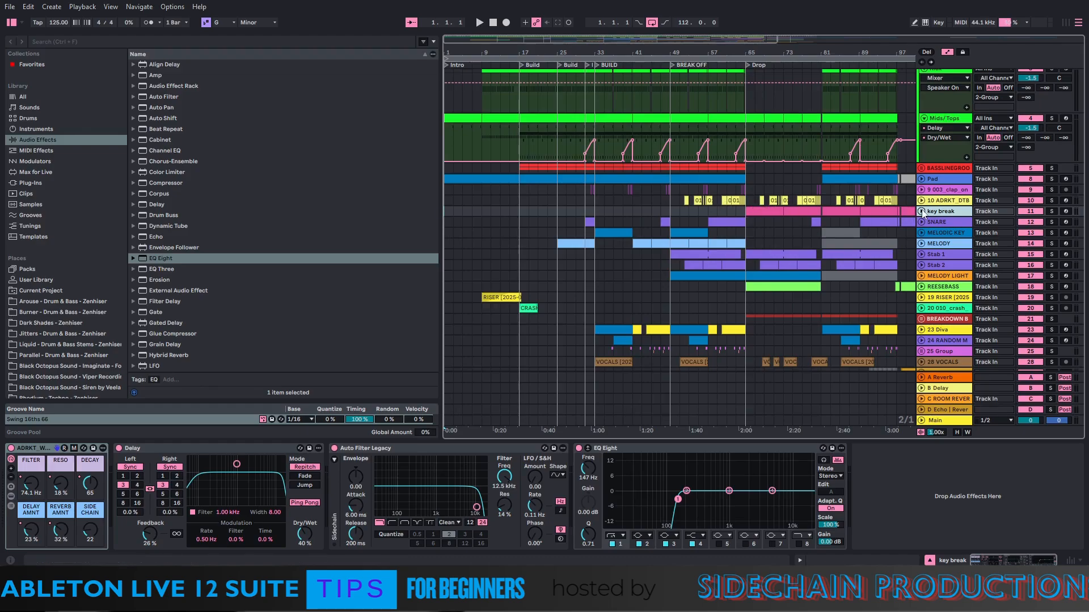
# Select the SNARE track at bar 31 and examine its device chain through to the Reverb and last EQ Eight
pyautogui.click(936, 222)
pyautogui.click(590, 221)
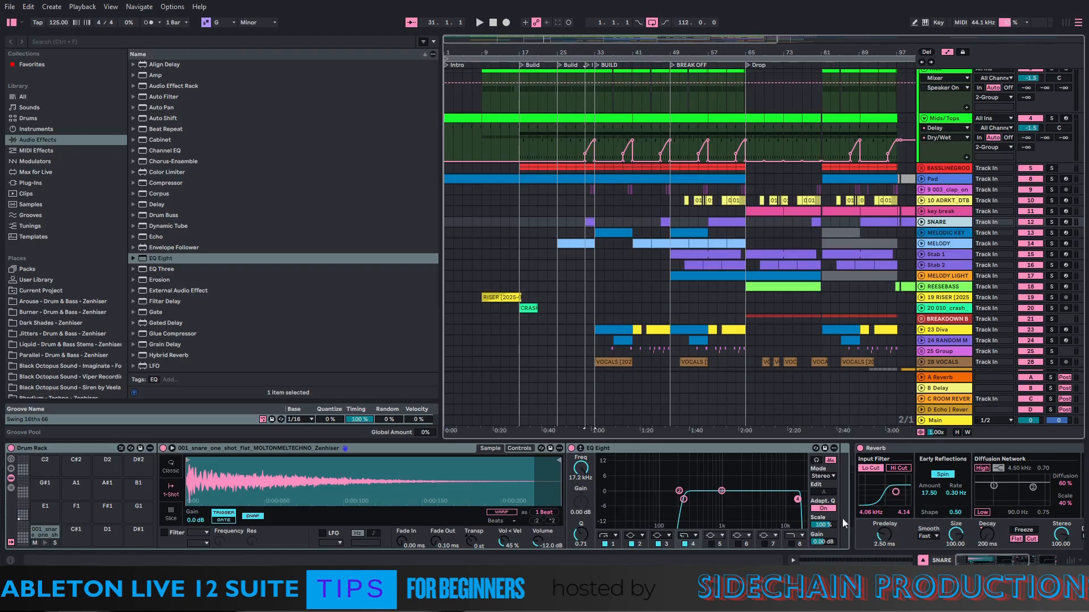
pyautogui.moveTo(965, 560); pyautogui.dragTo(987, 563)
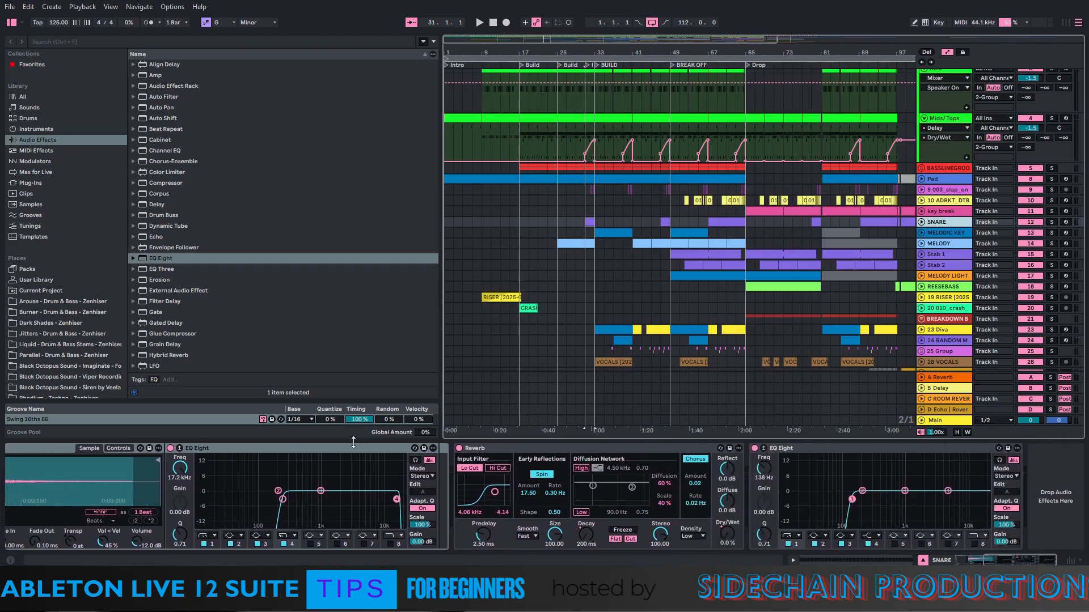
# View the MELODIC KEY track's device chain, unfold the track to examine its clips and automation lane, and fold it again
pyautogui.click(939, 233)
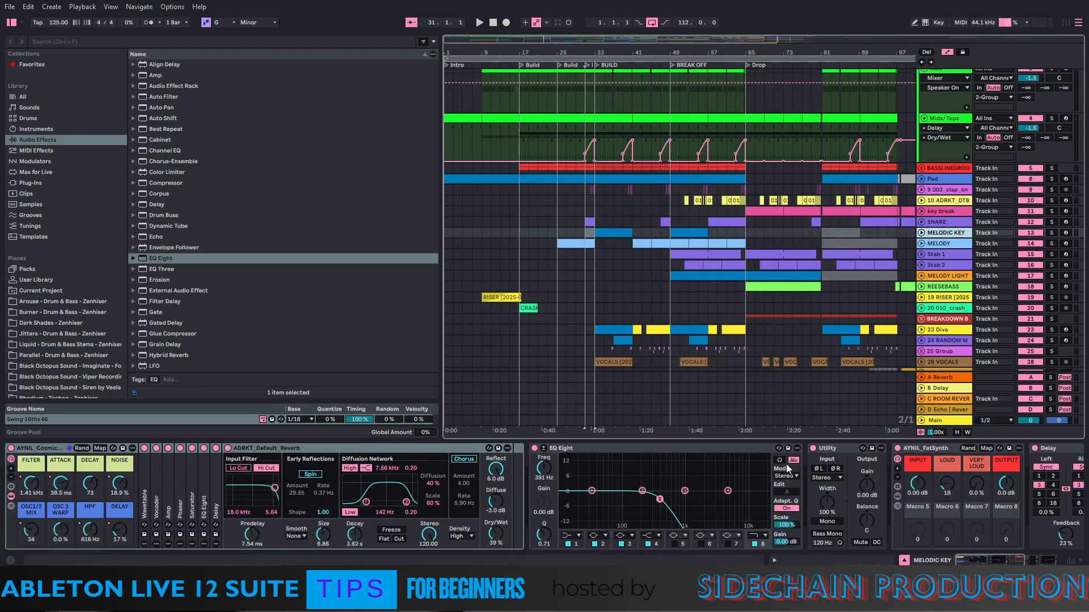
pyautogui.click(922, 233)
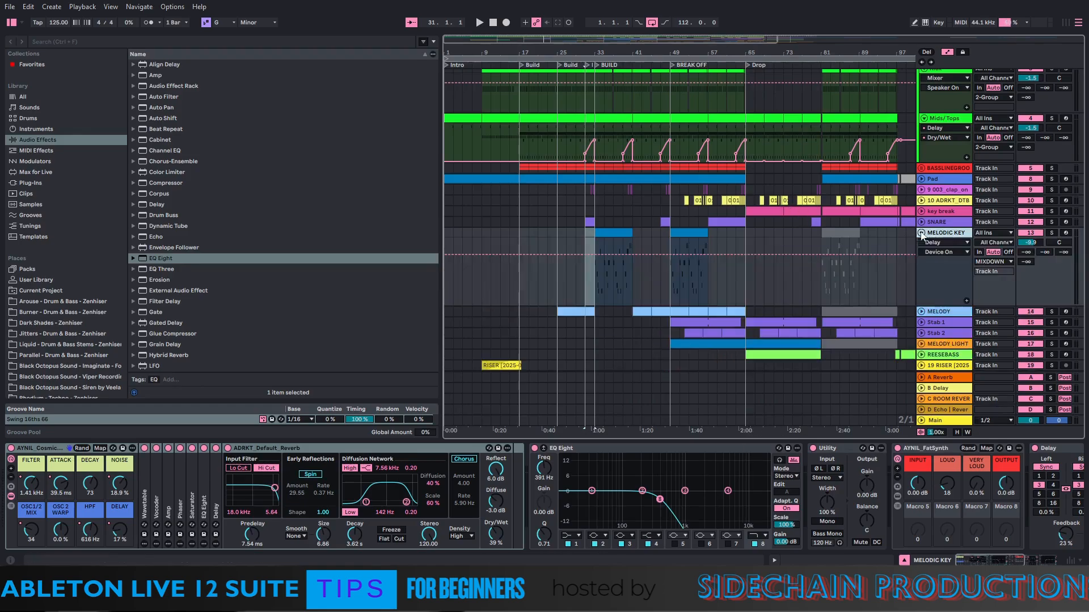
pyautogui.scroll(-2, 649, 298)
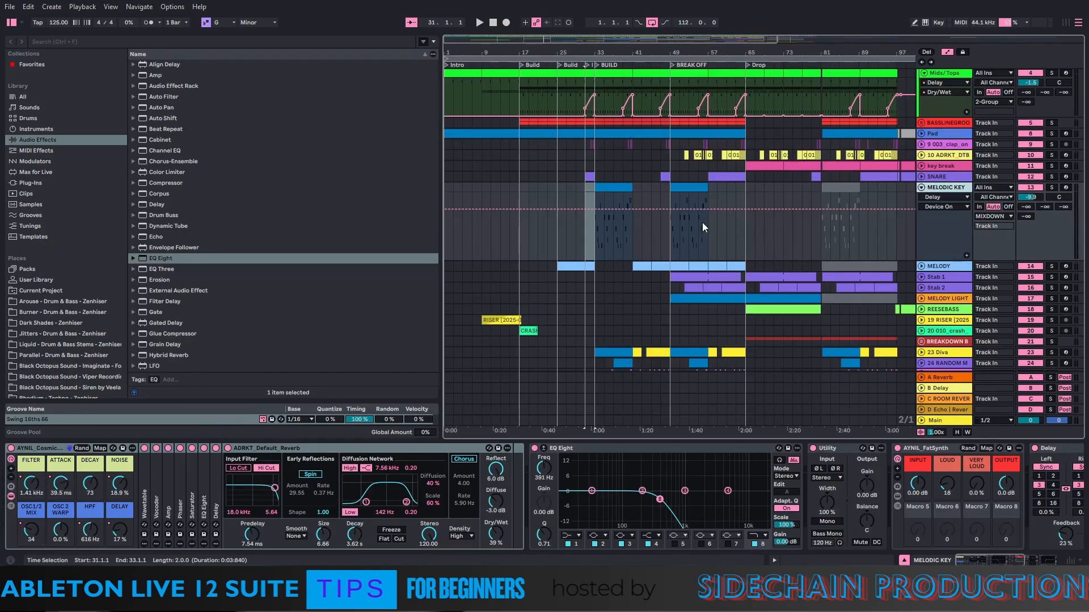
pyautogui.scroll(-1, 608, 291)
pyautogui.click(921, 165)
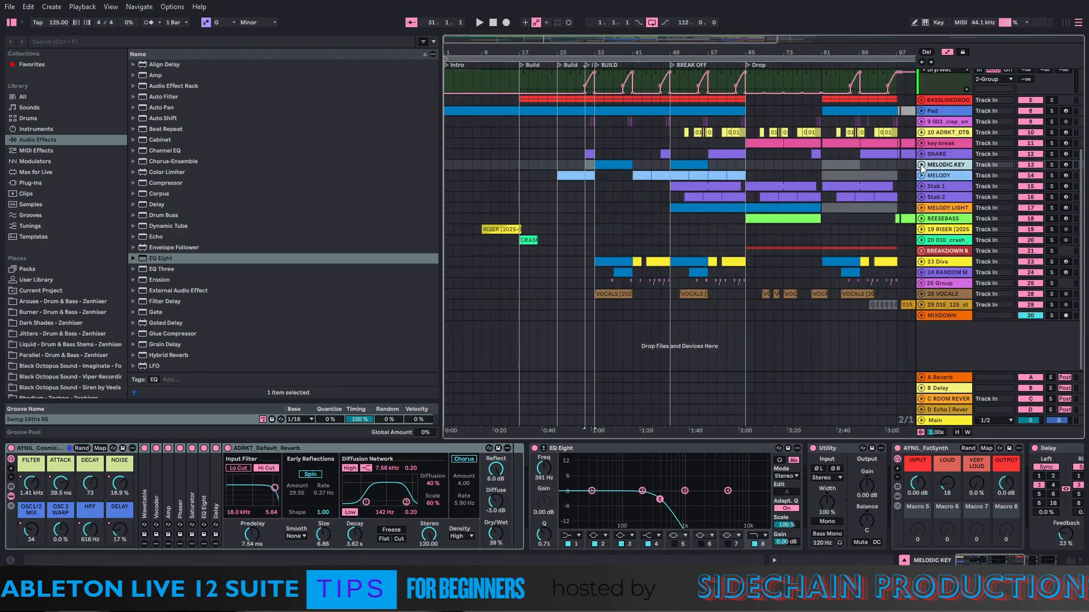
# Examine the MELODY, Stab 1 and Stab 2 device chains, briefly unfolding and refolding both Stab tracks
pyautogui.click(930, 176)
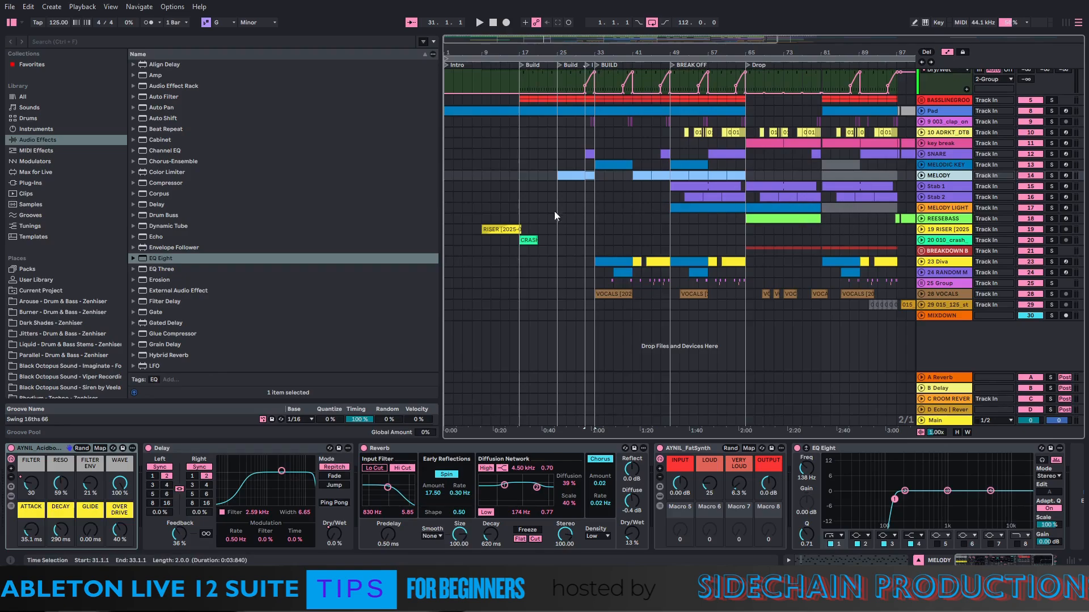
pyautogui.click(947, 186)
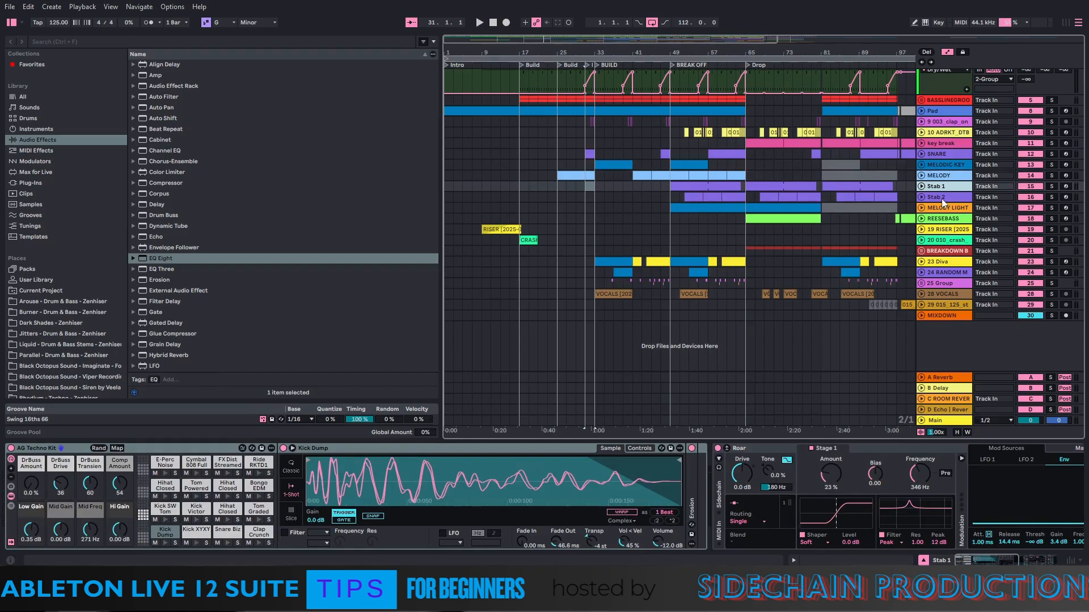
pyautogui.click(941, 199)
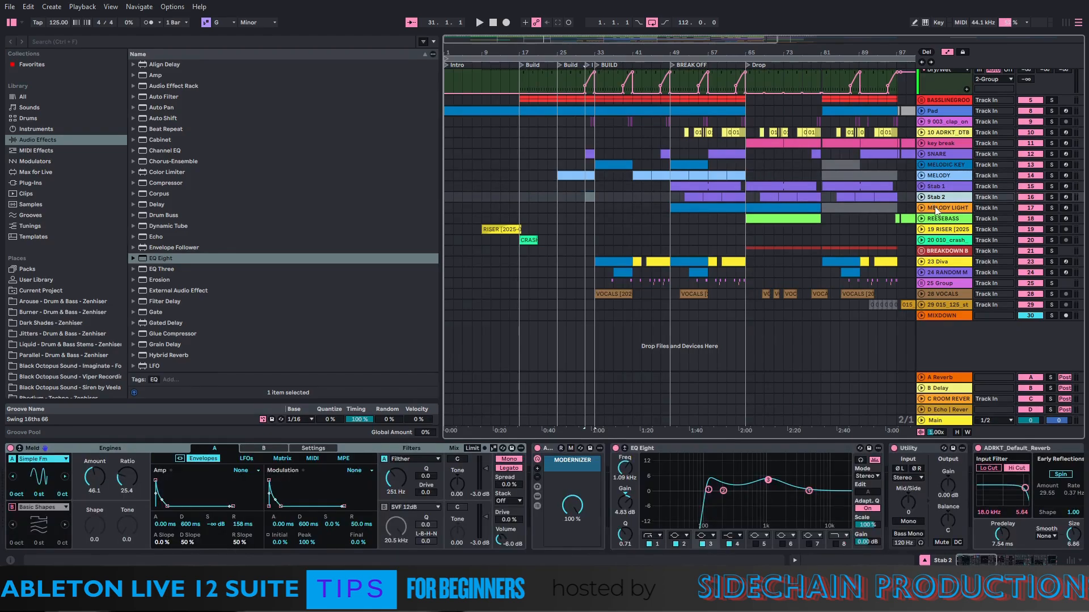
pyautogui.click(920, 186)
pyautogui.click(920, 186)
pyautogui.click(922, 196)
pyautogui.click(922, 196)
# View the MELODY LIGHT track's device chain, and unfold and refold the track
pyautogui.click(944, 208)
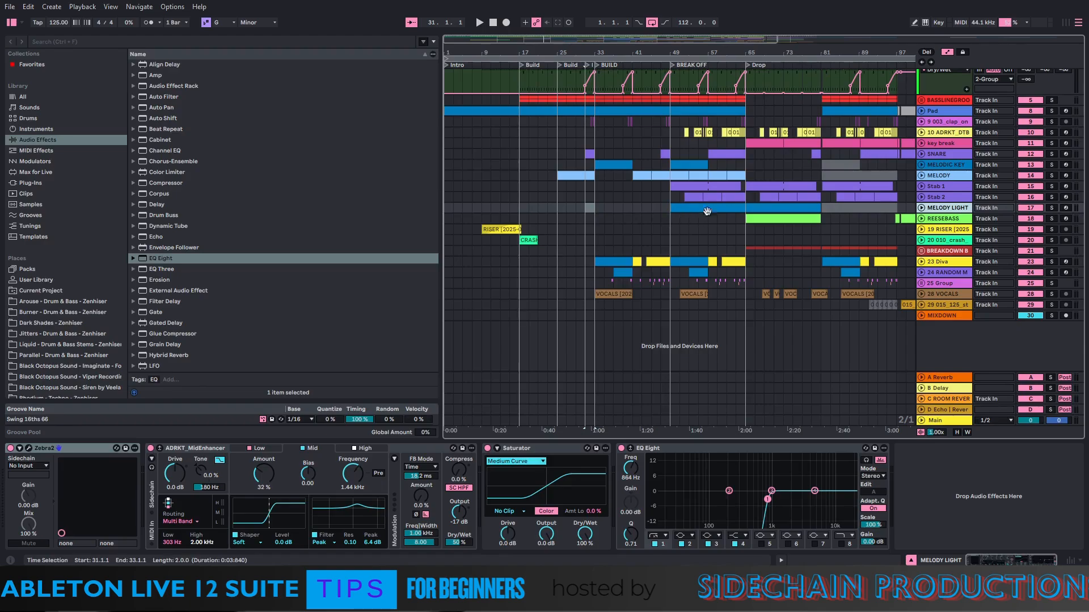
pyautogui.click(921, 208)
pyautogui.click(921, 208)
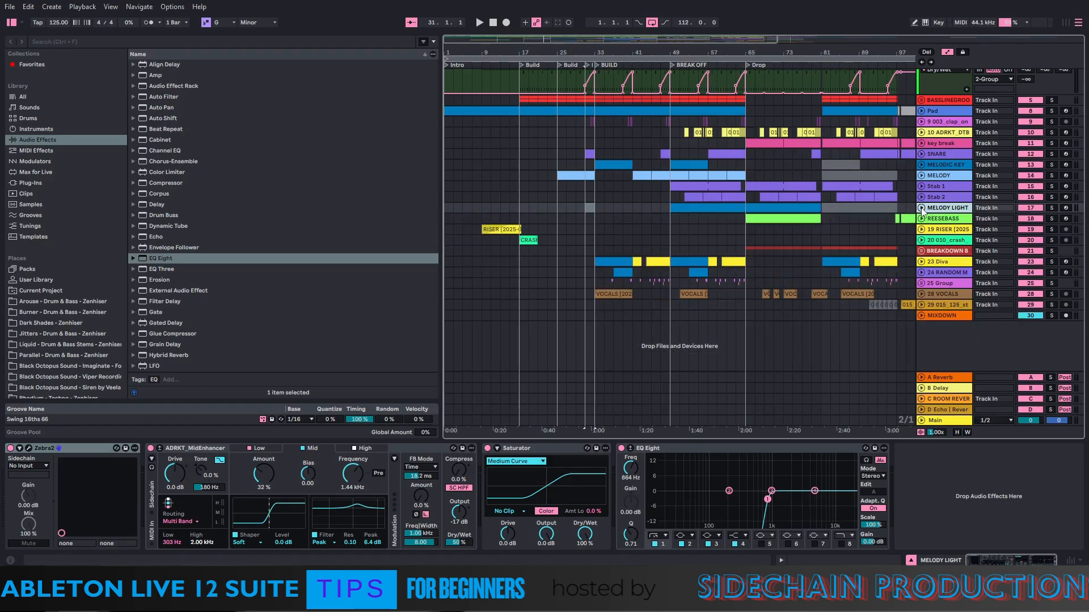
# Examine the devices on the REESEBASS, RISER, 010_crash and BREAKDOWN BASS tracks one after another
pyautogui.click(951, 220)
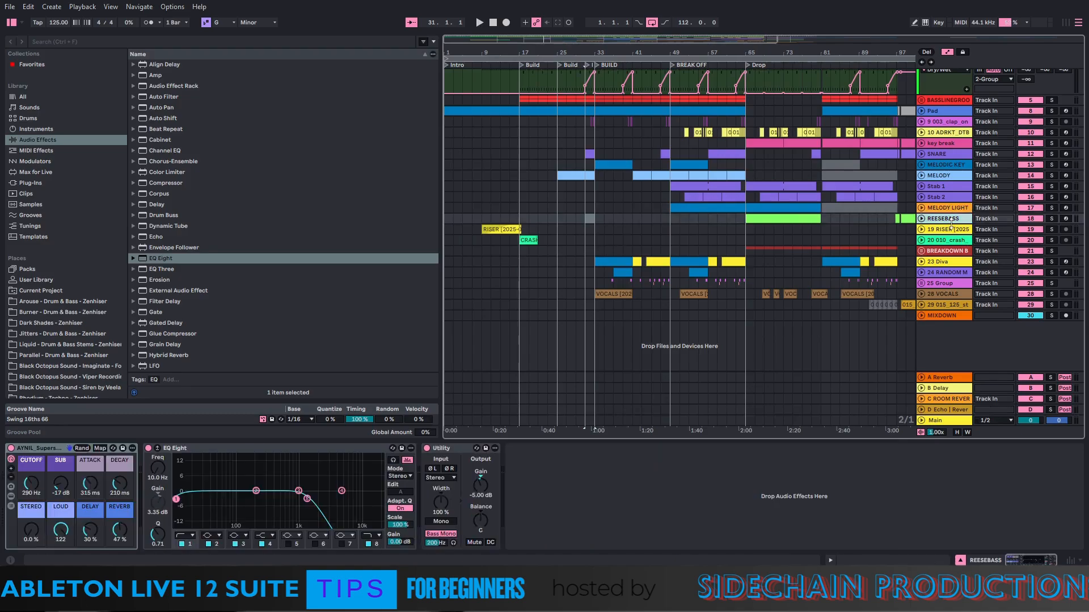
pyautogui.click(952, 230)
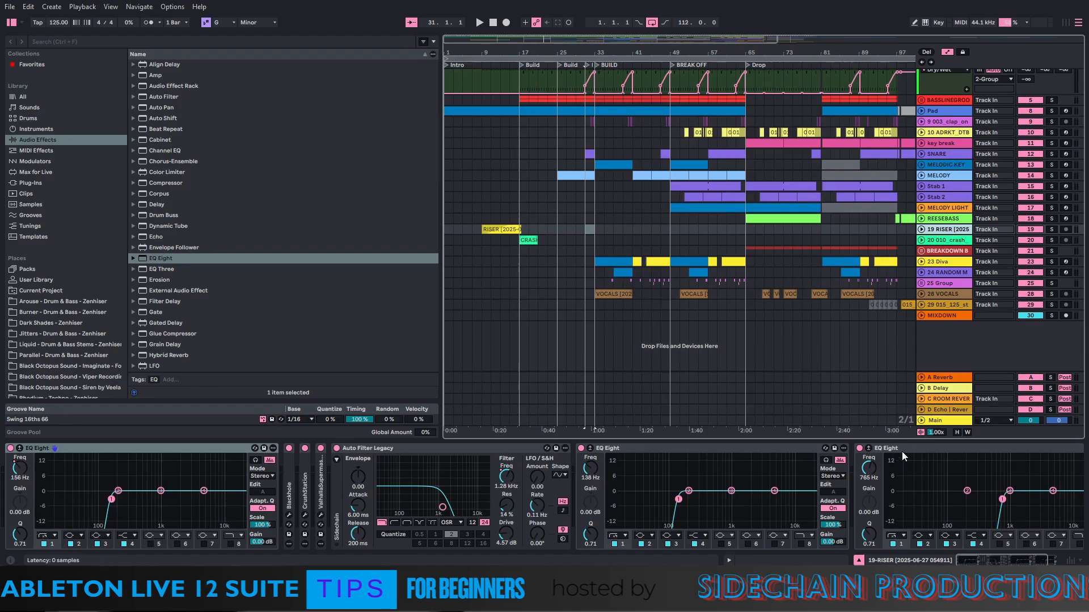
pyautogui.click(936, 242)
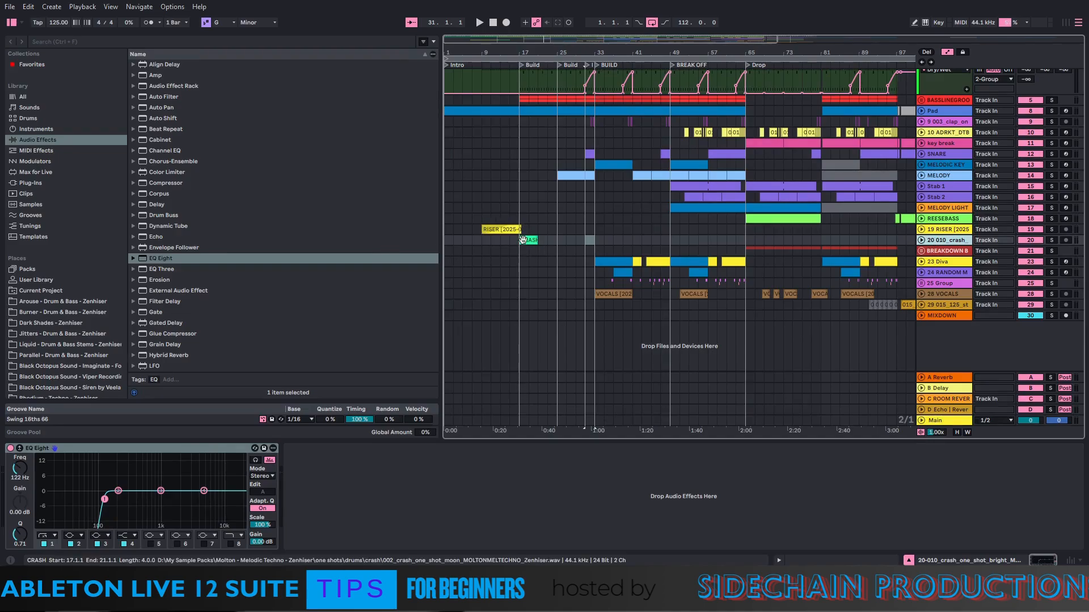
pyautogui.click(961, 254)
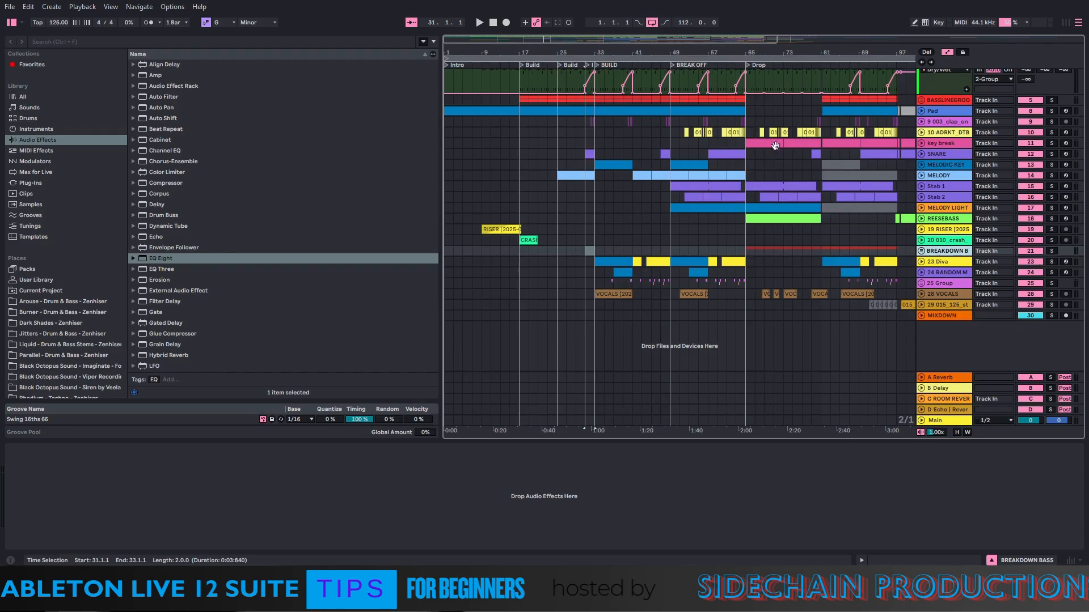
# Examine the Diva track's Roar and EQ Eight devices and its clip at bar 33 alongside the other tracks
pyautogui.click(942, 261)
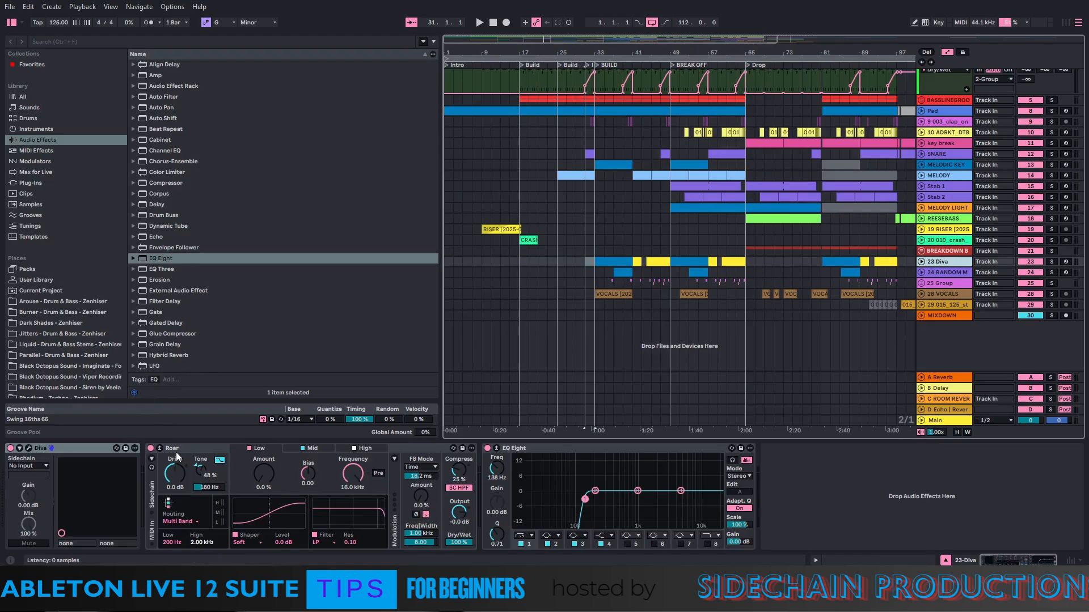
pyautogui.click(599, 263)
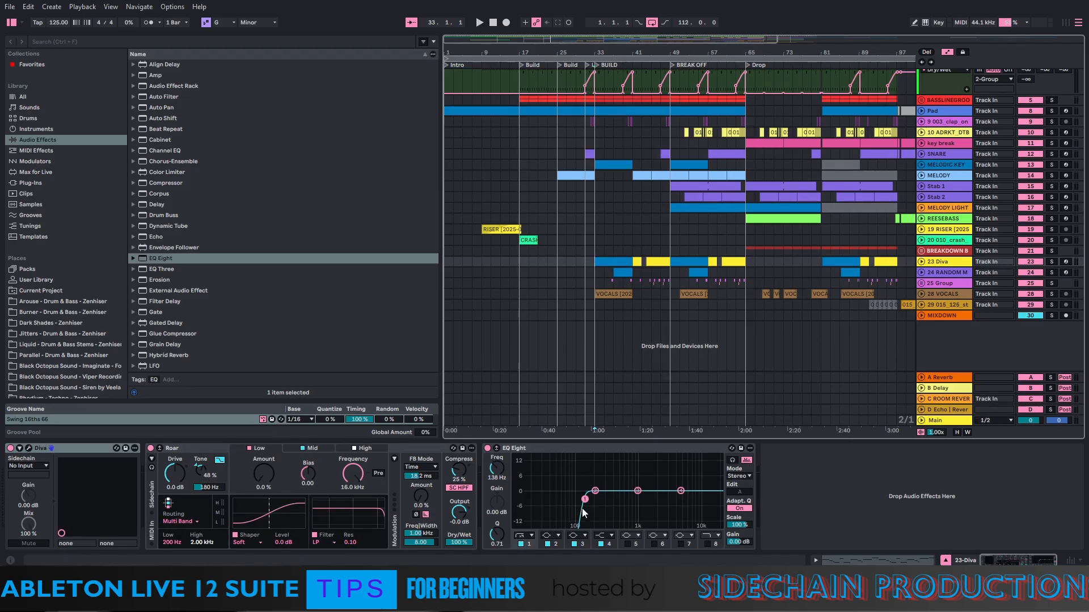
pyautogui.scroll(3, 605, 207)
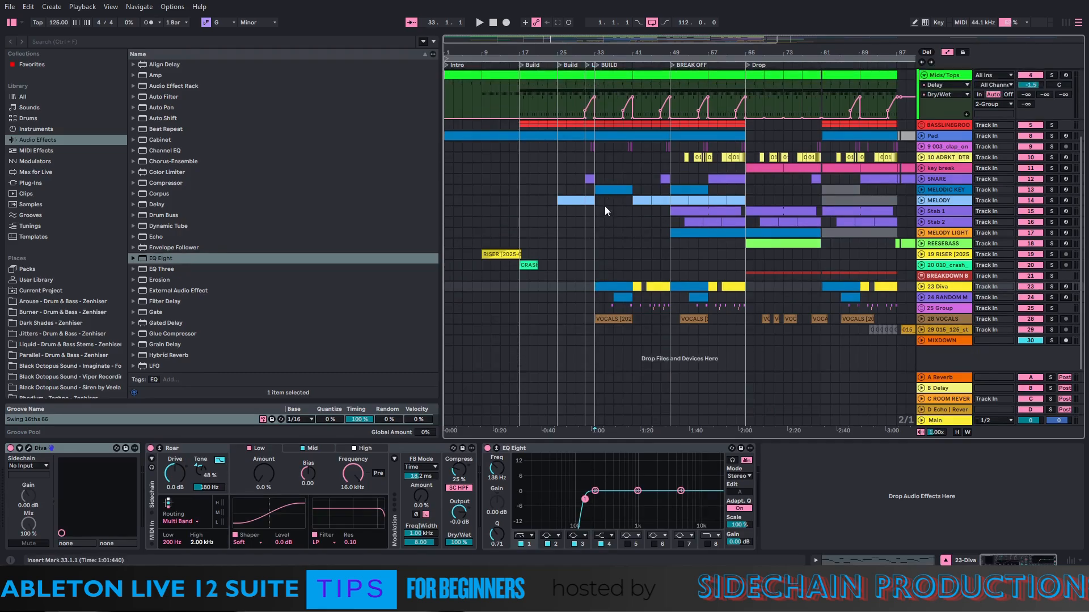
pyautogui.scroll(2, 602, 205)
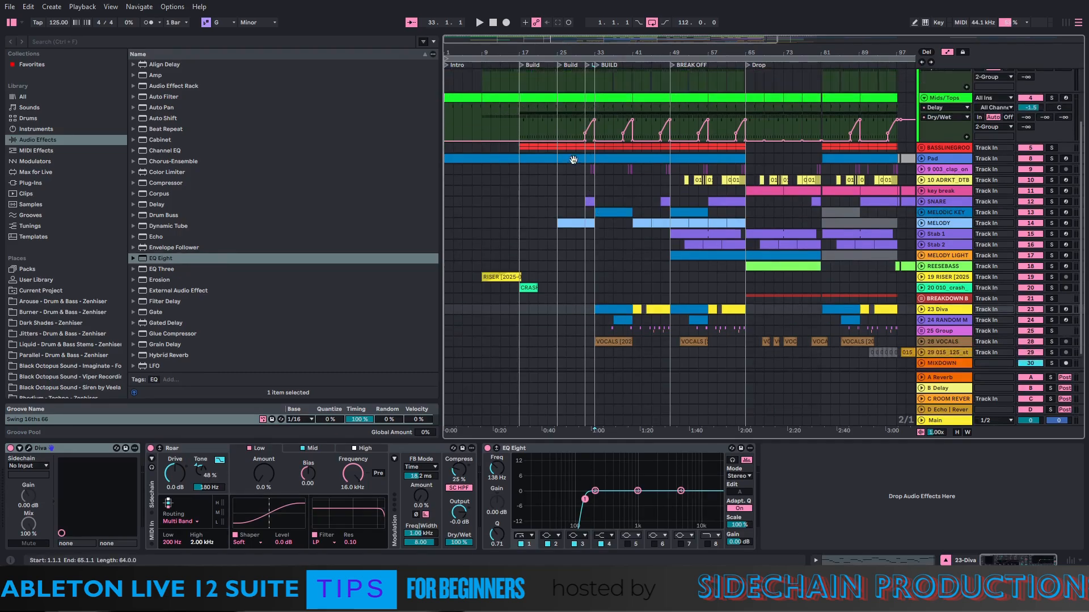
pyautogui.scroll(-2, 573, 160)
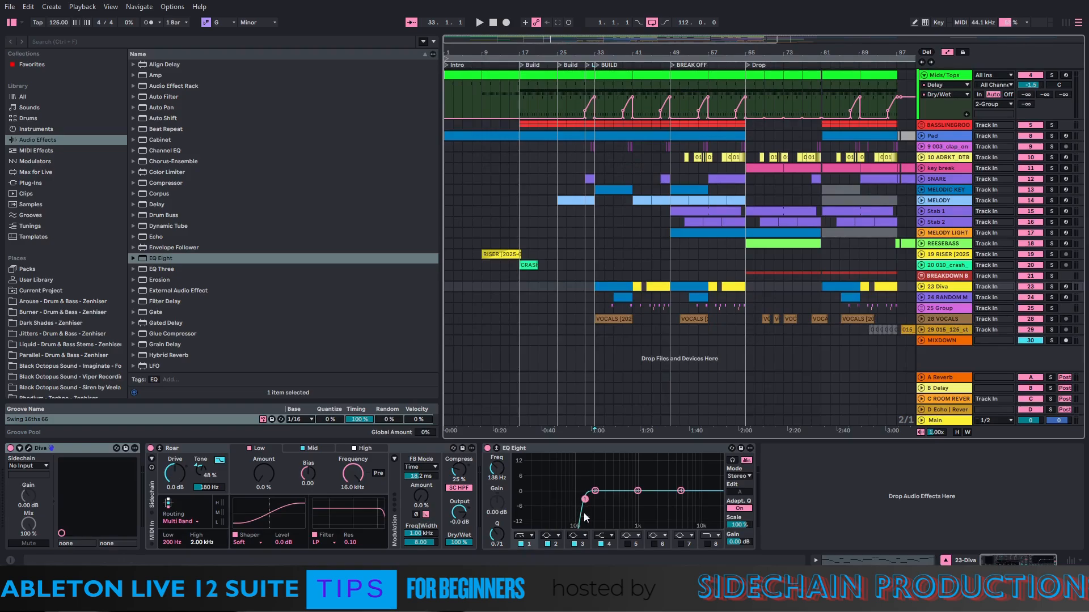
# Examine the RANDOM Metal track's full device chain through to its Spectral Resonator, Reverb and Pro-Q 4
pyautogui.click(940, 293)
pyautogui.click(941, 297)
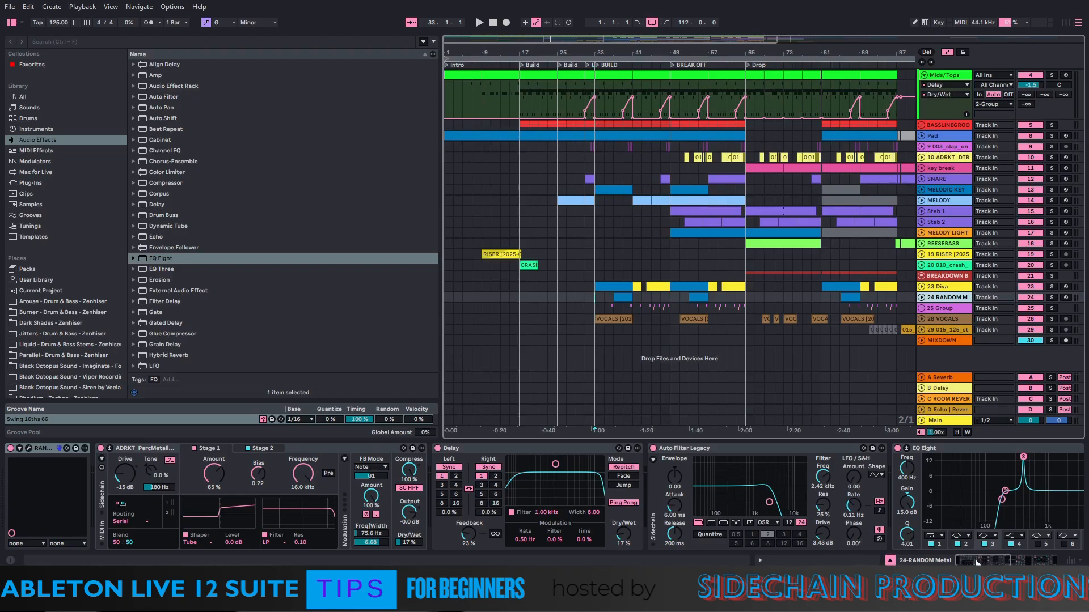
pyautogui.moveTo(976, 559); pyautogui.dragTo(1022, 557)
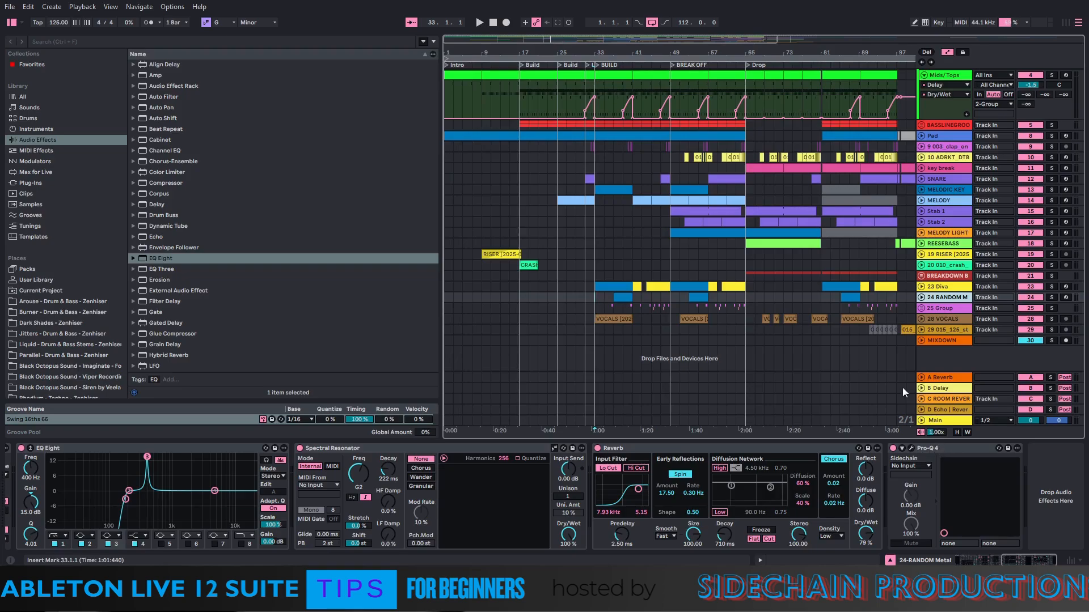
# View the 25 Group device chain, audition the group in solo from bar 35, and unsolo it
pyautogui.click(948, 309)
pyautogui.click(606, 307)
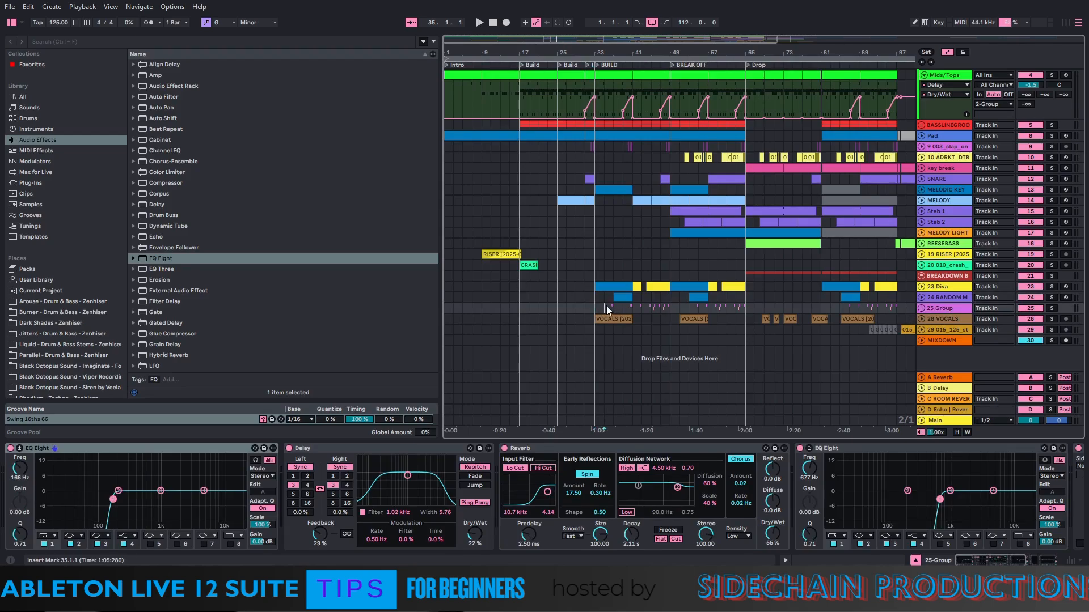
pyautogui.click(1053, 308)
pyautogui.click(479, 24)
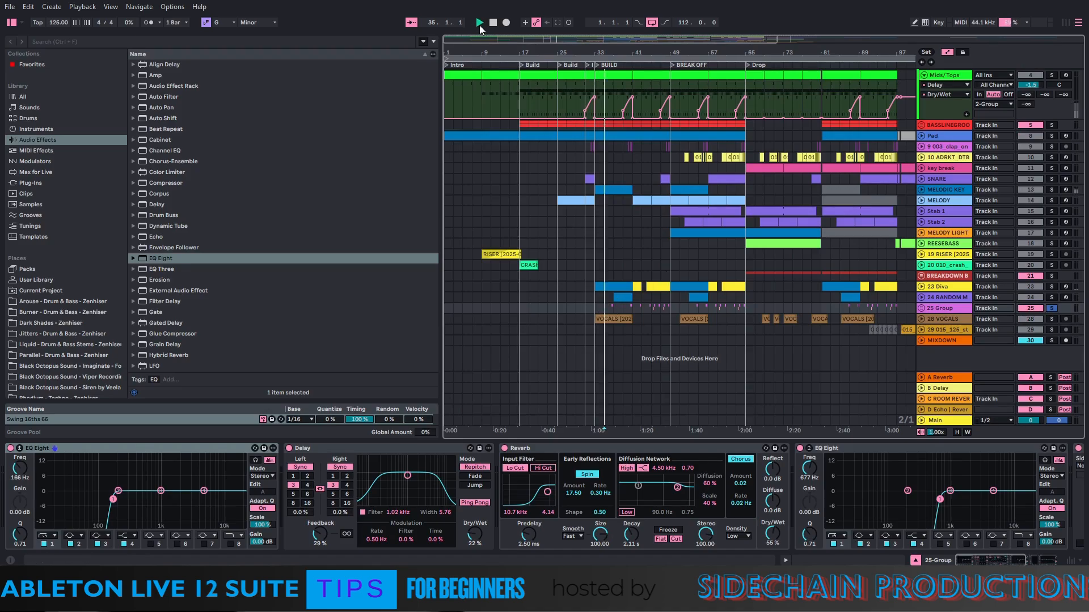
pyautogui.moveTo(609, 52); pyautogui.dragTo(609, 108)
pyautogui.moveTo(699, 52); pyautogui.dragTo(699, 60)
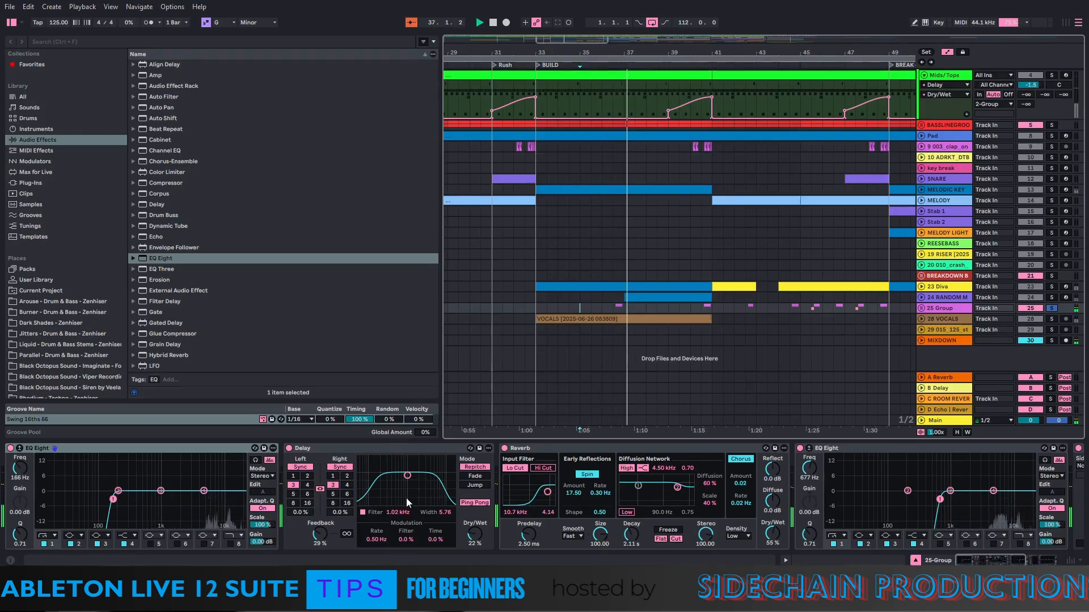
pyautogui.click(493, 23)
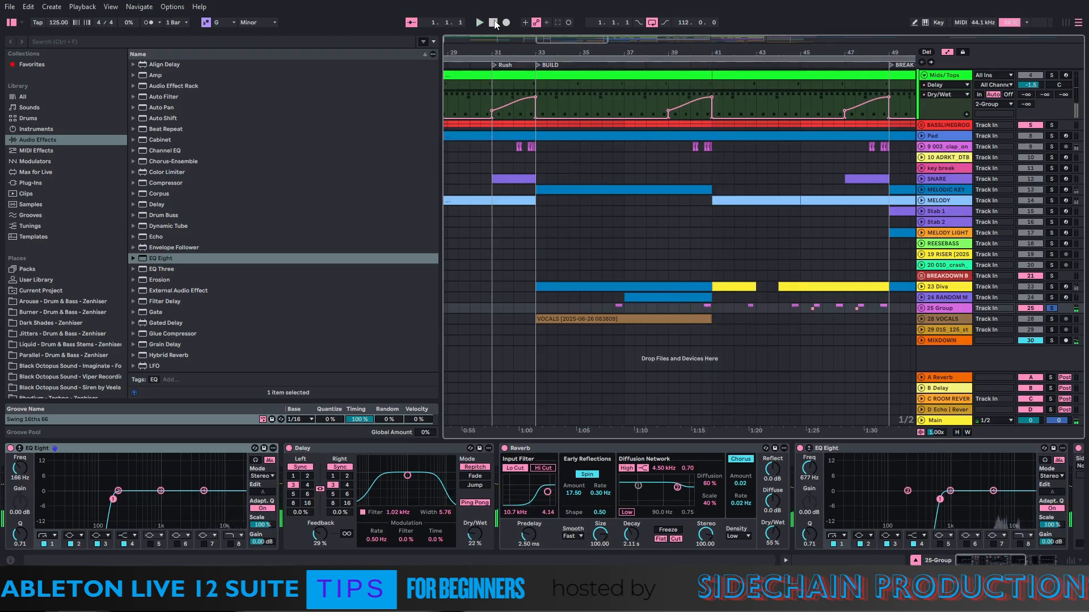
pyautogui.scroll(1, 695, 341)
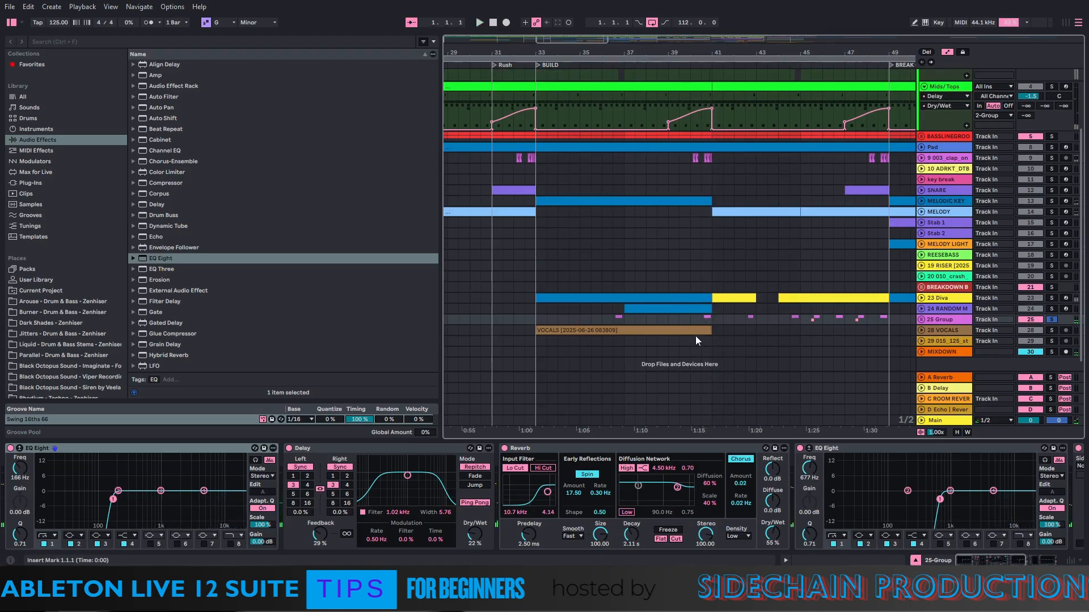
pyautogui.click(1050, 320)
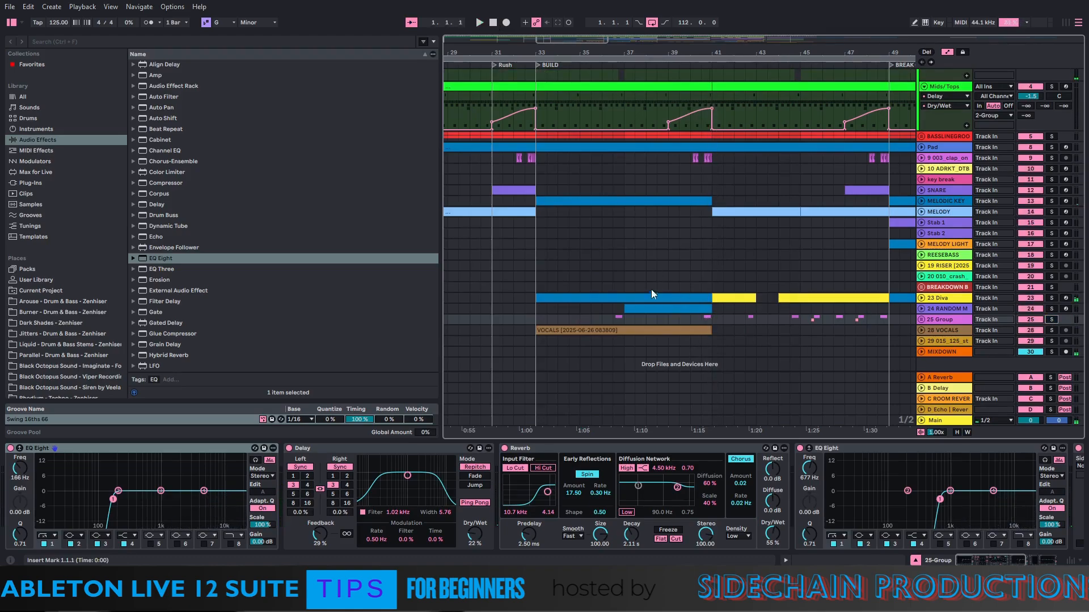
# View the VOCALS track's Auto-Tune Pro, Reverb and Echo chain, unfold the track to see its clip, and fold it
pyautogui.click(942, 331)
pyautogui.click(922, 331)
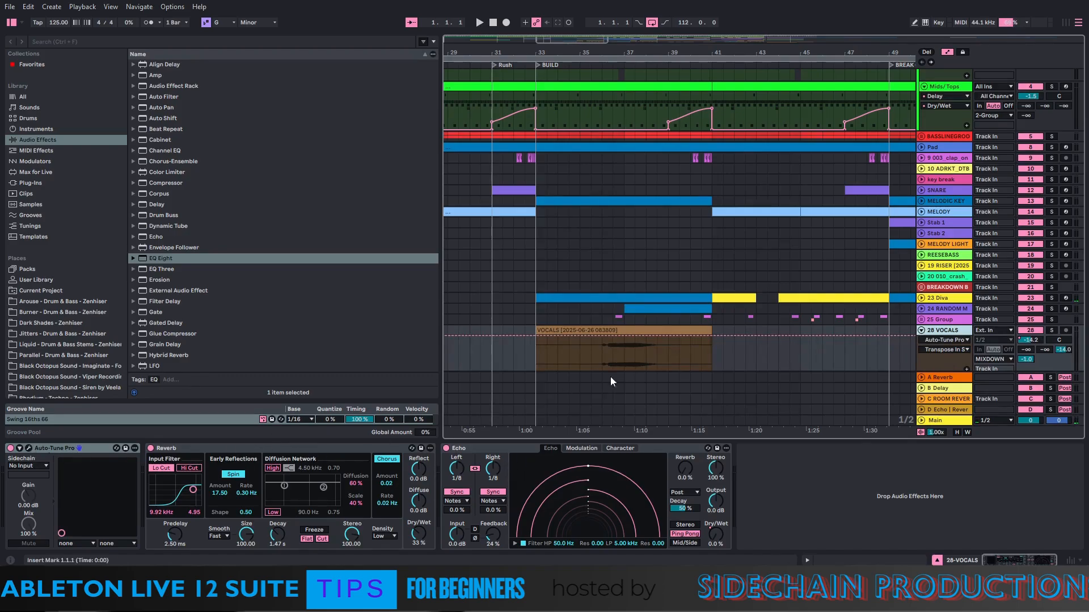
pyautogui.click(922, 330)
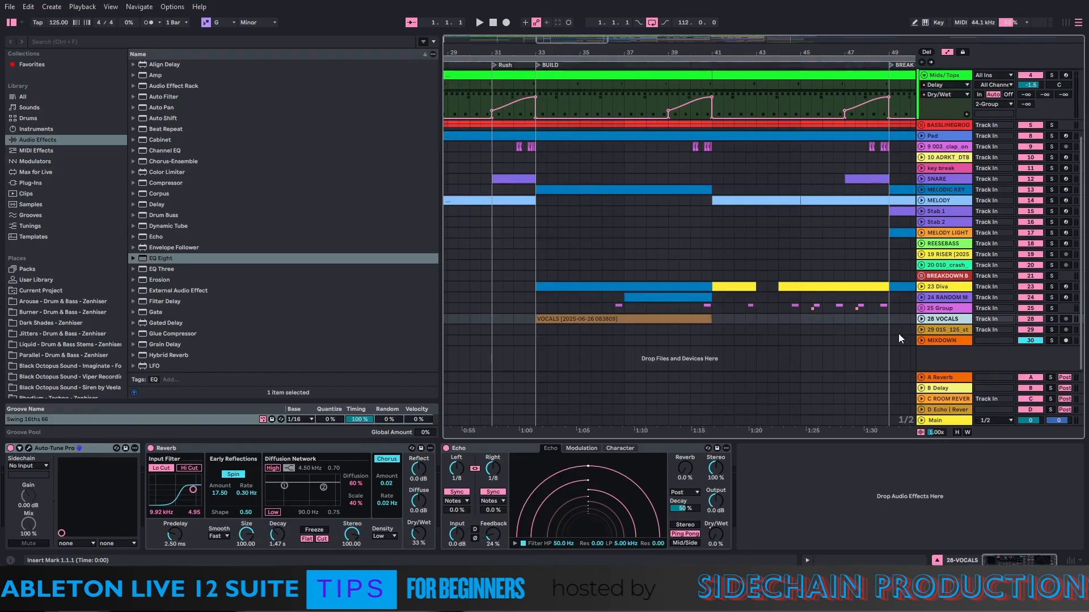
# Select the 015_125 audio track and the MIXDOWN track in turn to examine their device chains
pyautogui.click(947, 329)
pyautogui.click(948, 341)
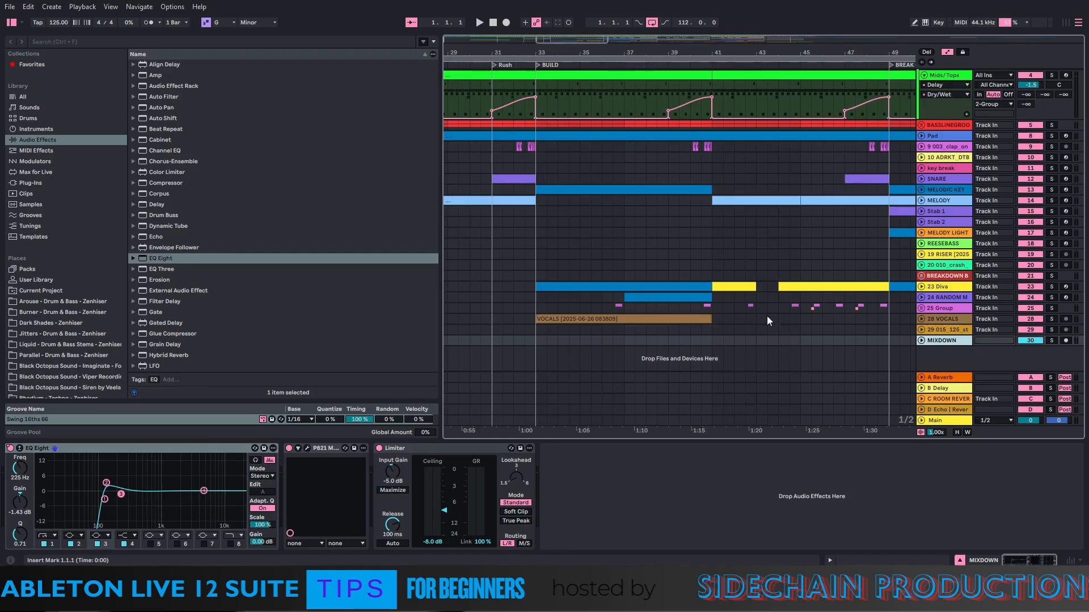
# Return to the Mids/Tops track and view its device chain and Delay Dry/Wet automation around the Rush section
pyautogui.scroll(2, 785, 216)
pyautogui.scroll(3, 785, 216)
pyautogui.click(924, 166)
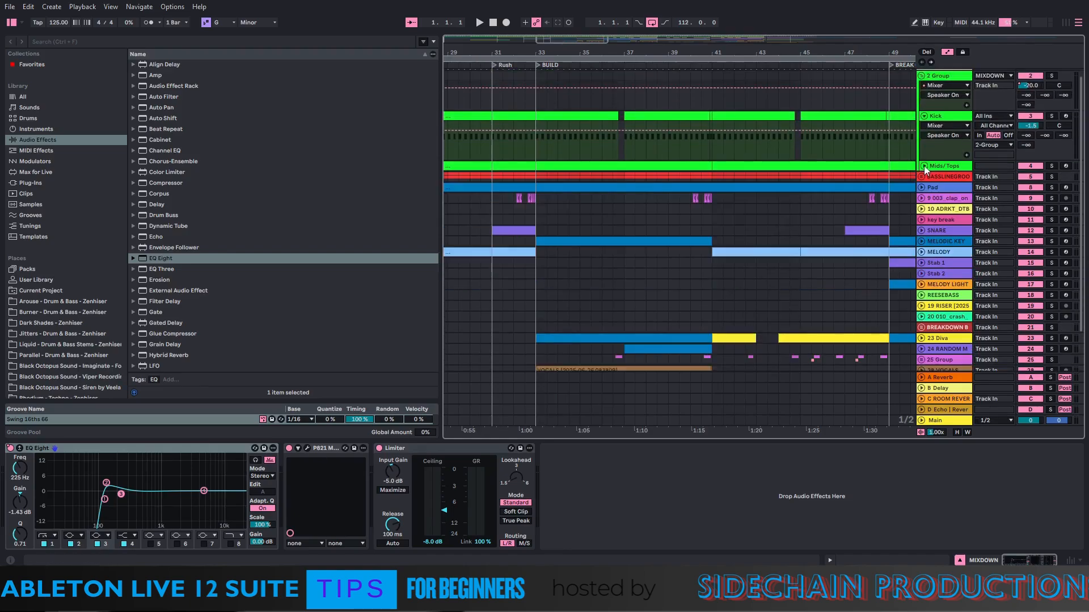
pyautogui.scroll(1, 925, 132)
pyautogui.click(924, 175)
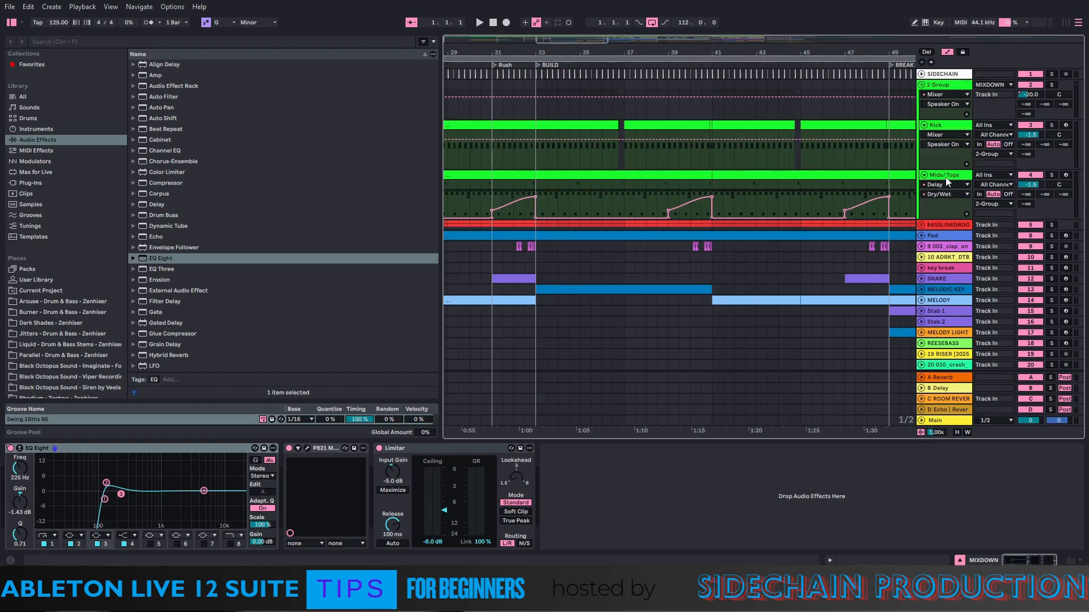
pyautogui.click(461, 216)
pyautogui.moveTo(489, 42); pyautogui.dragTo(579, 52)
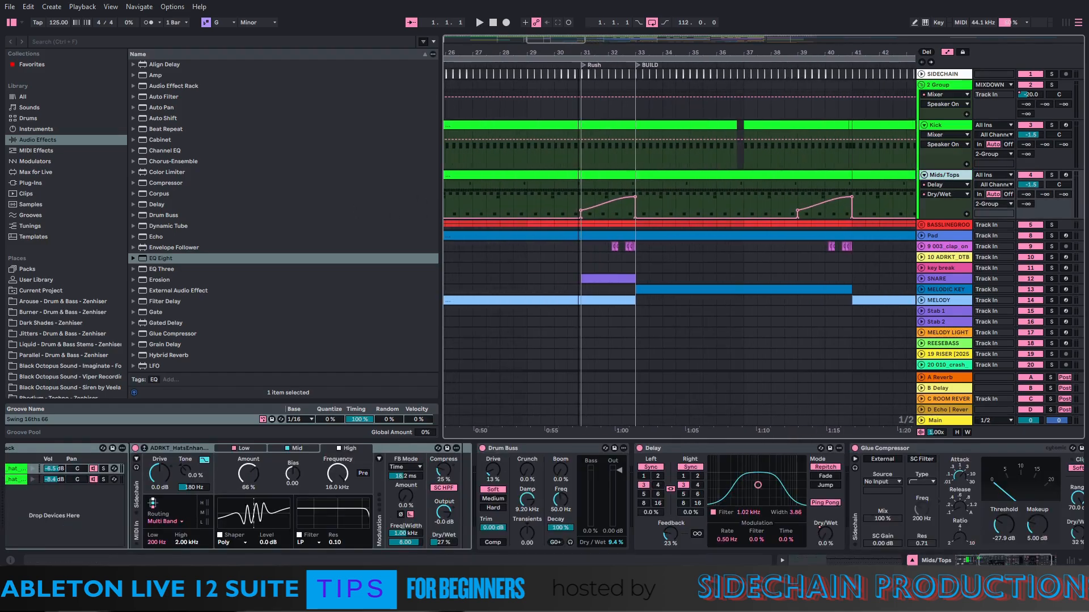
# Audition the Mids/Tops track in solo from bar 29 through the Rush section's Delay Dry/Wet ramp, and stop playback
pyautogui.click(582, 204)
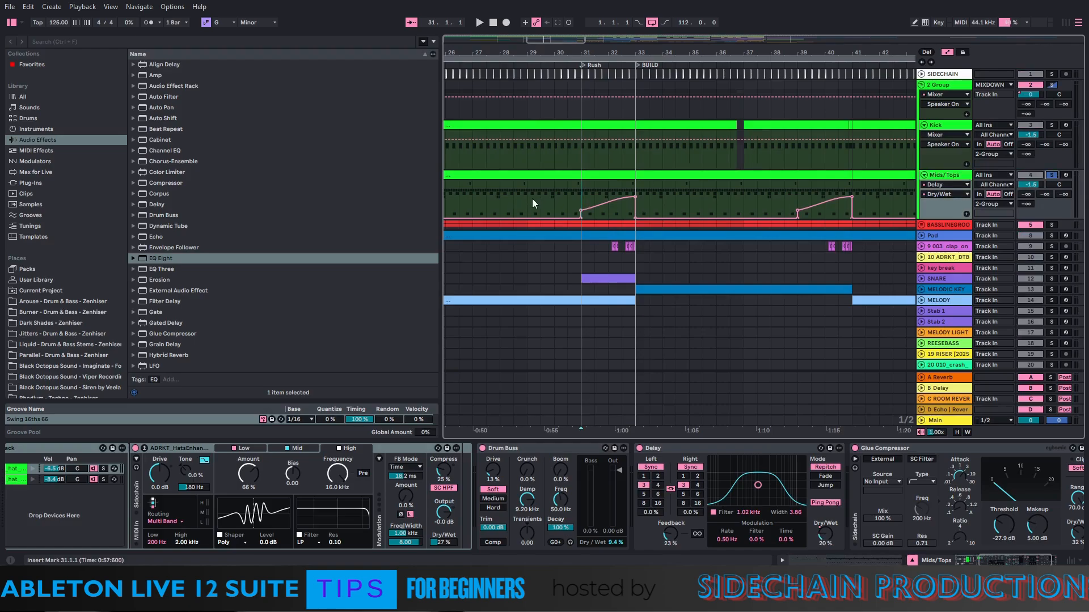
pyautogui.click(532, 199)
pyautogui.click(479, 22)
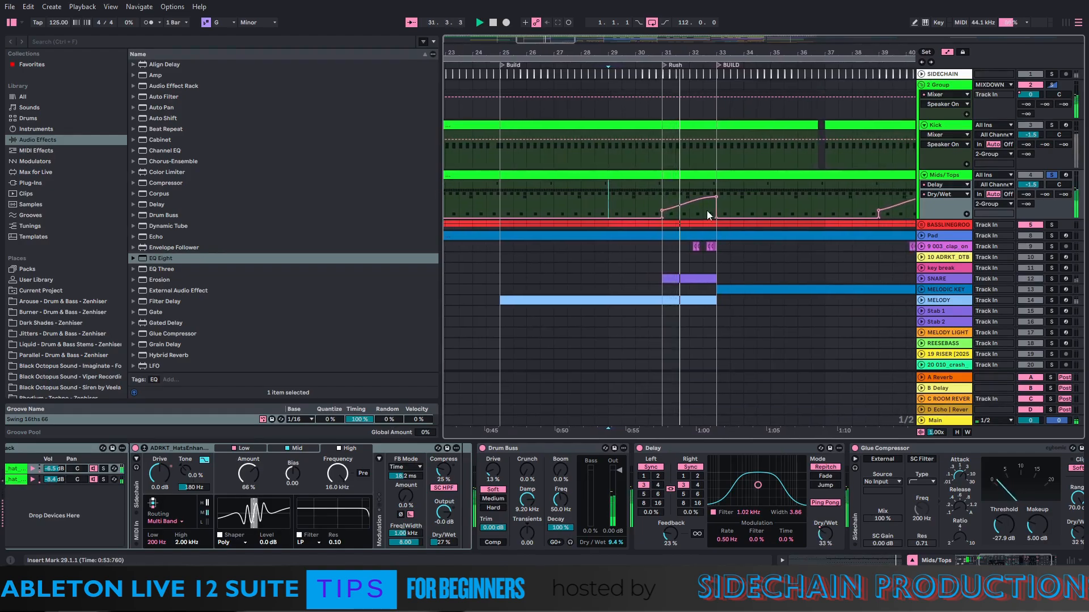
pyautogui.doubleClick(495, 25)
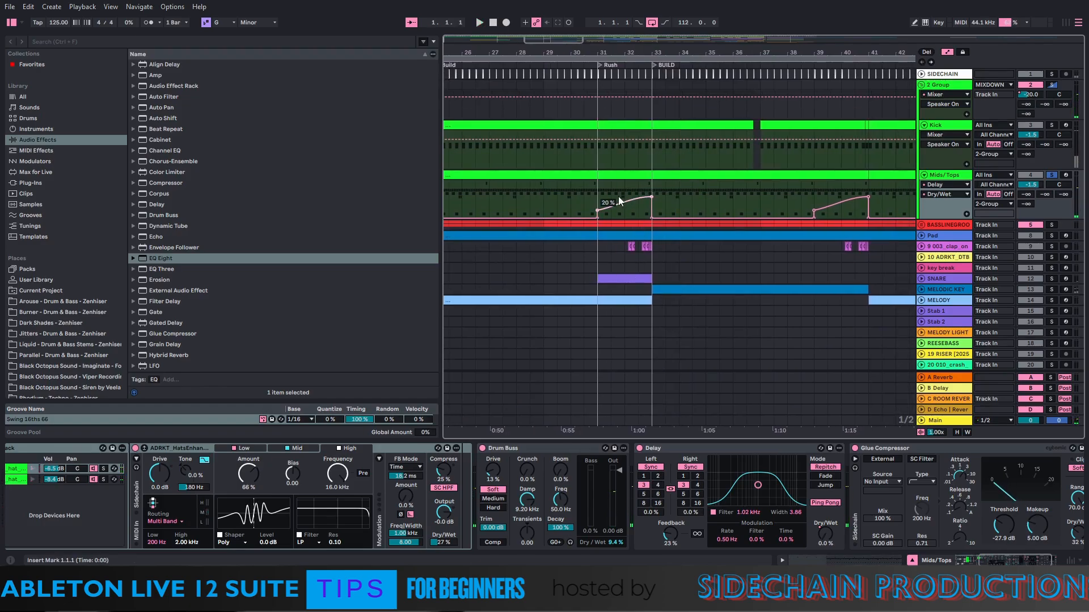
# Solo the clap and SNARE tracks along with Mids/Tops, audition them from bar 31, and stop playback
pyautogui.click(1053, 246)
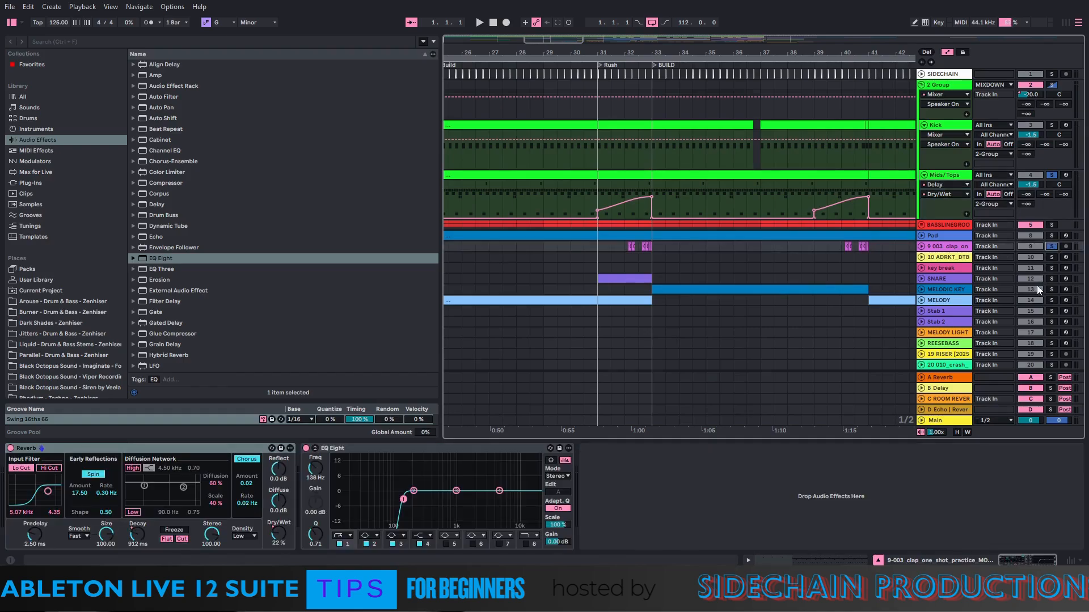
pyautogui.click(1056, 279)
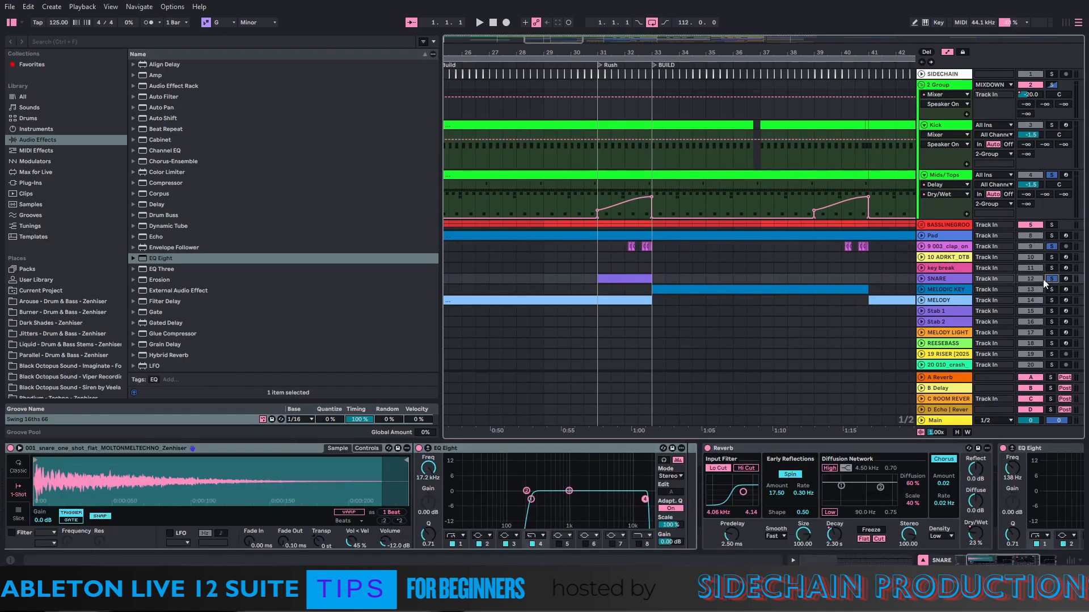
pyautogui.click(598, 192)
pyautogui.press('space')
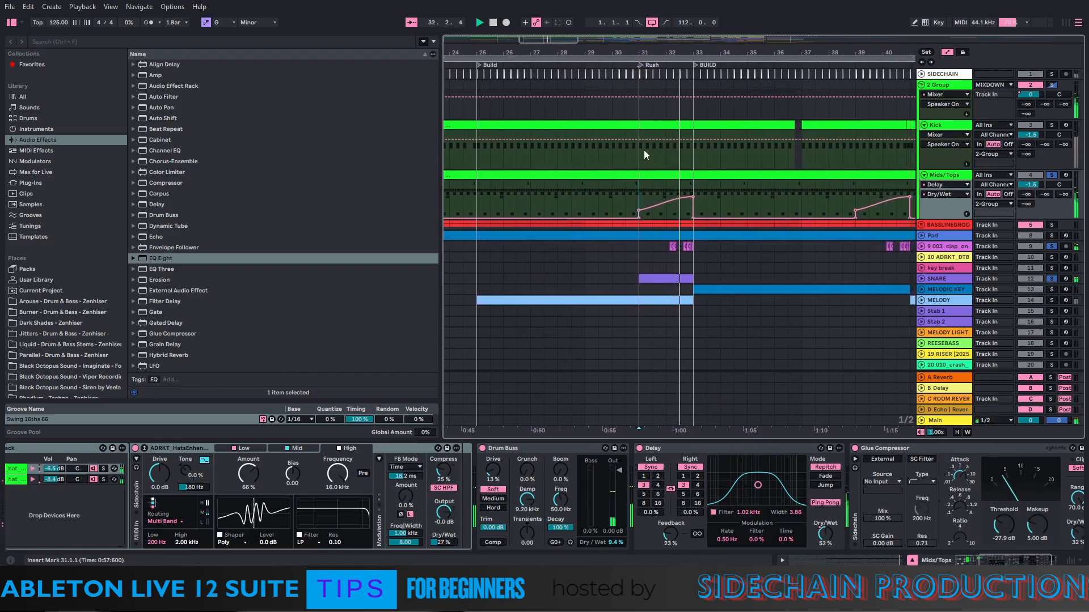
pyautogui.click(493, 22)
pyautogui.click(494, 23)
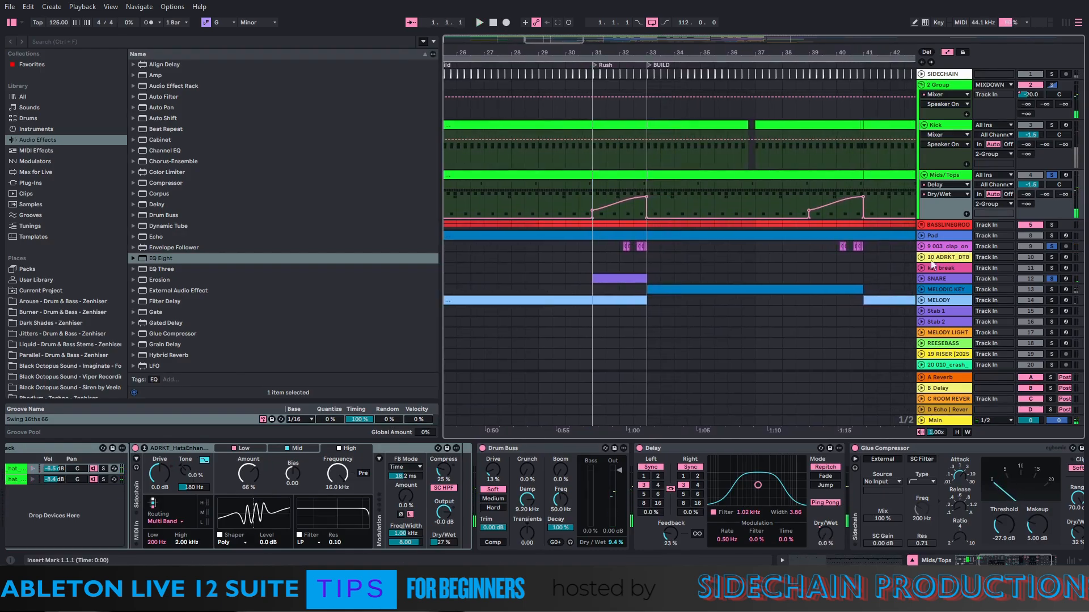
# Fold the Mids/Tops track and unfold the Pad track to view its Compressor Threshold automation from the Intro onward
pyautogui.scroll(-1, 957, 229)
pyautogui.scroll(-2, 1000, 232)
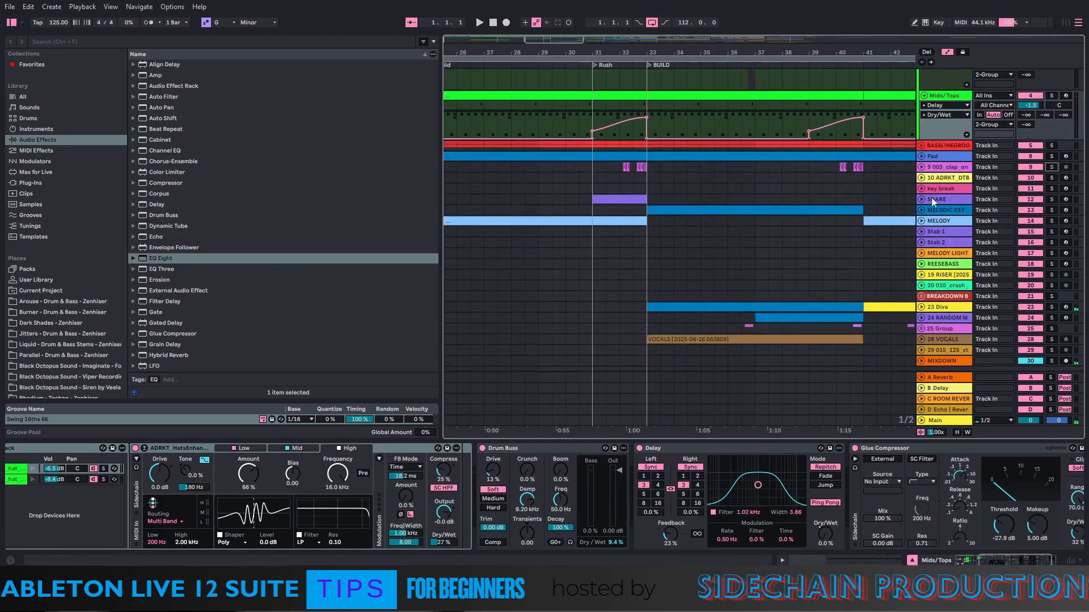
pyautogui.click(923, 96)
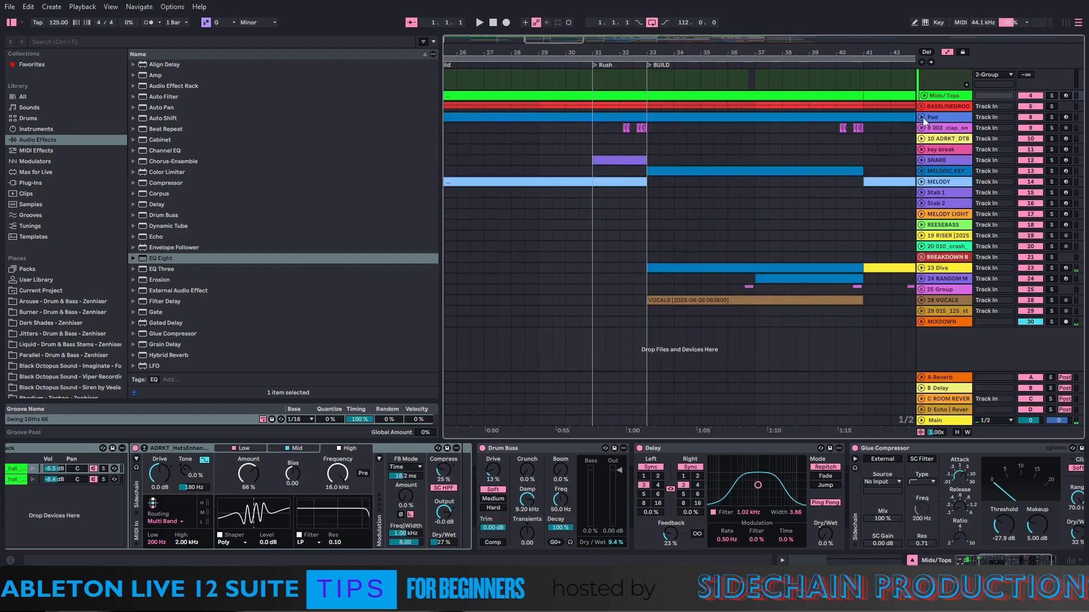
pyautogui.click(923, 119)
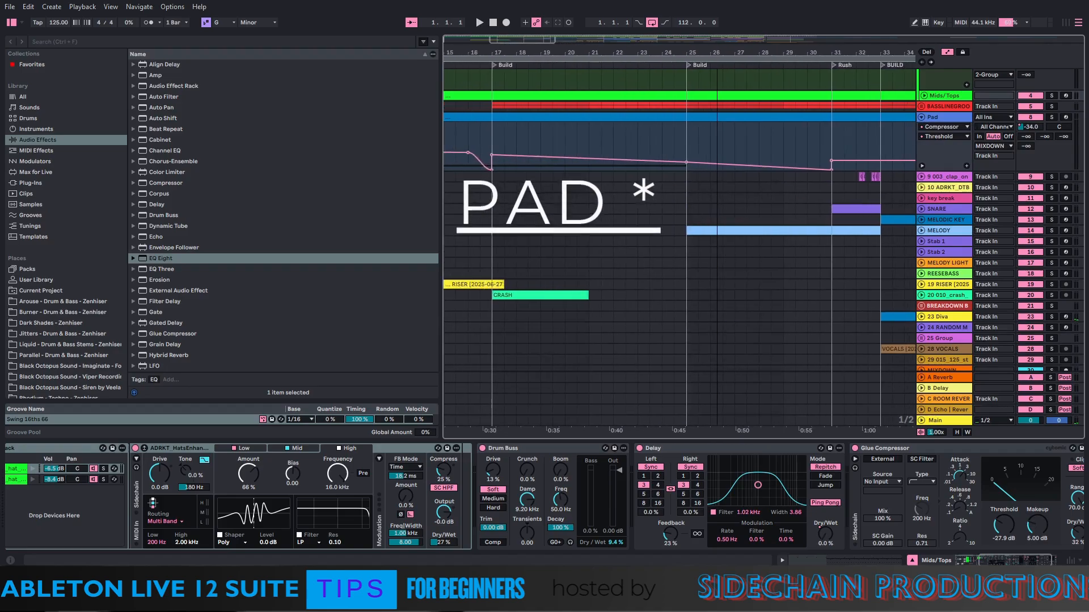
pyautogui.moveTo(717, 52); pyautogui.dragTo(699, 16)
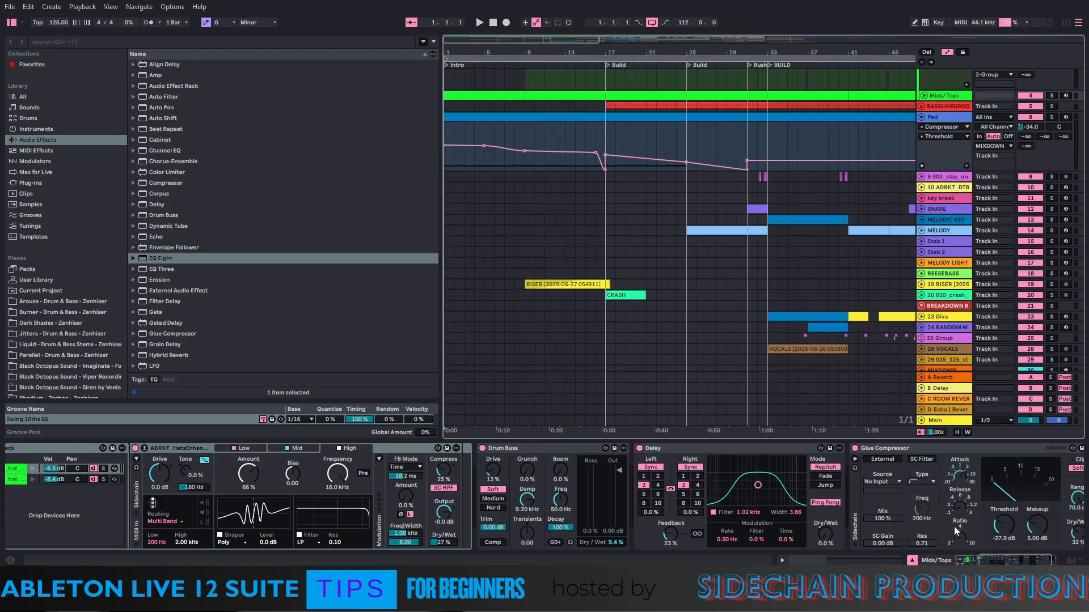
# Examine the Pad track's device chain through to its sidechained Compressor, and bring up the Threshold automation
pyautogui.moveTo(991, 563); pyautogui.dragTo(1001, 563)
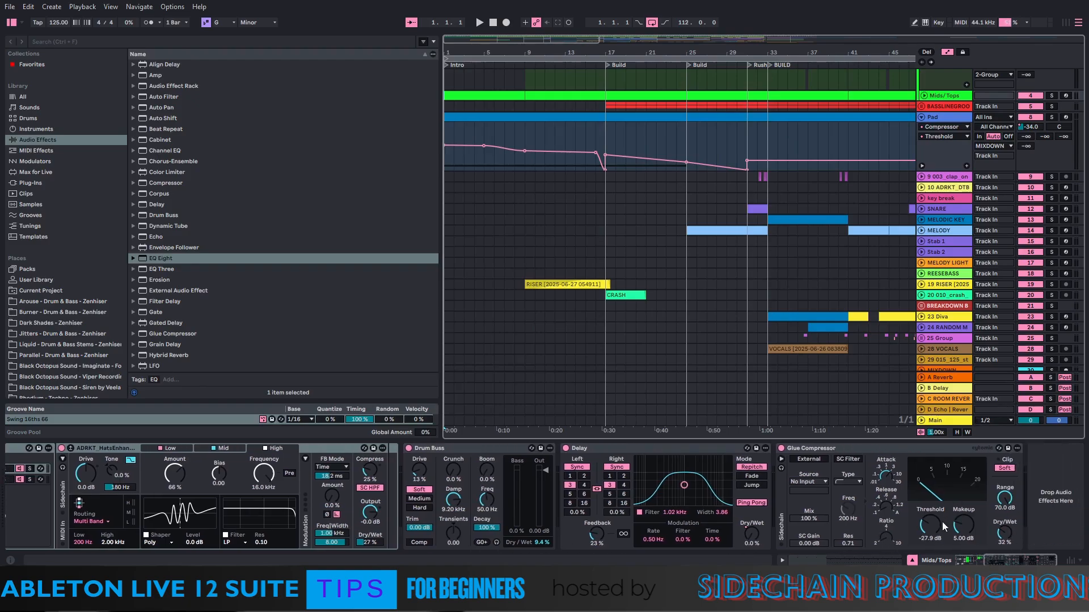
pyautogui.click(938, 163)
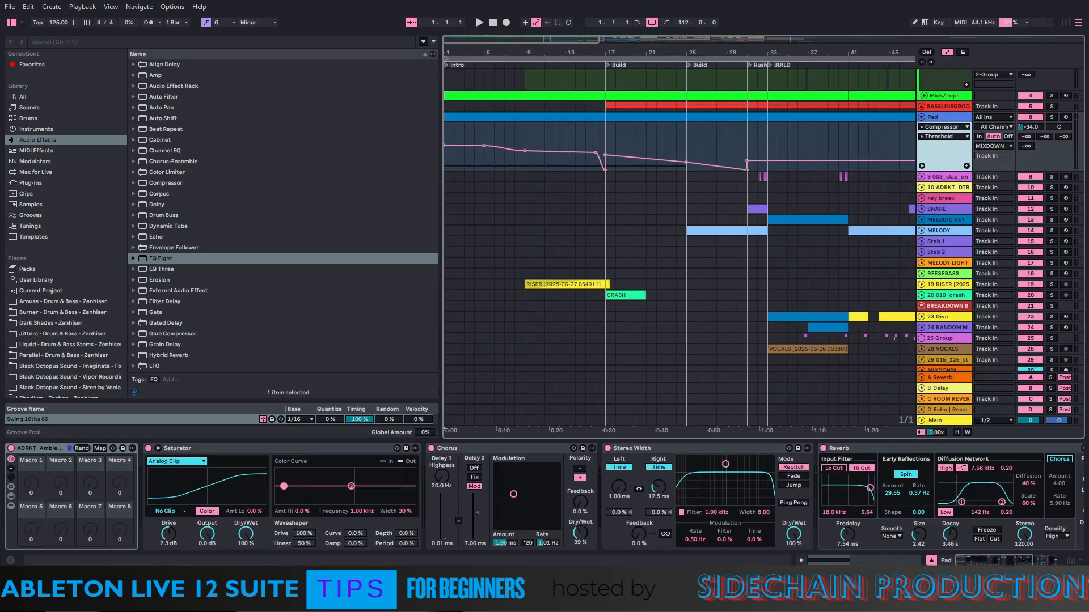
pyautogui.moveTo(980, 560); pyautogui.dragTo(1003, 560)
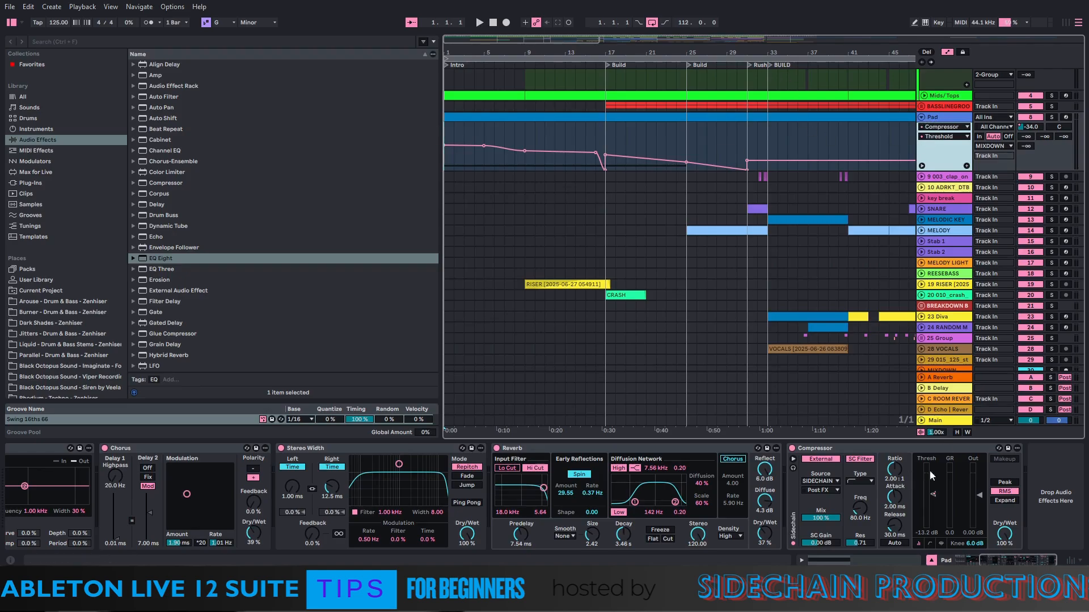
pyautogui.rightClick(931, 495)
pyautogui.click(948, 399)
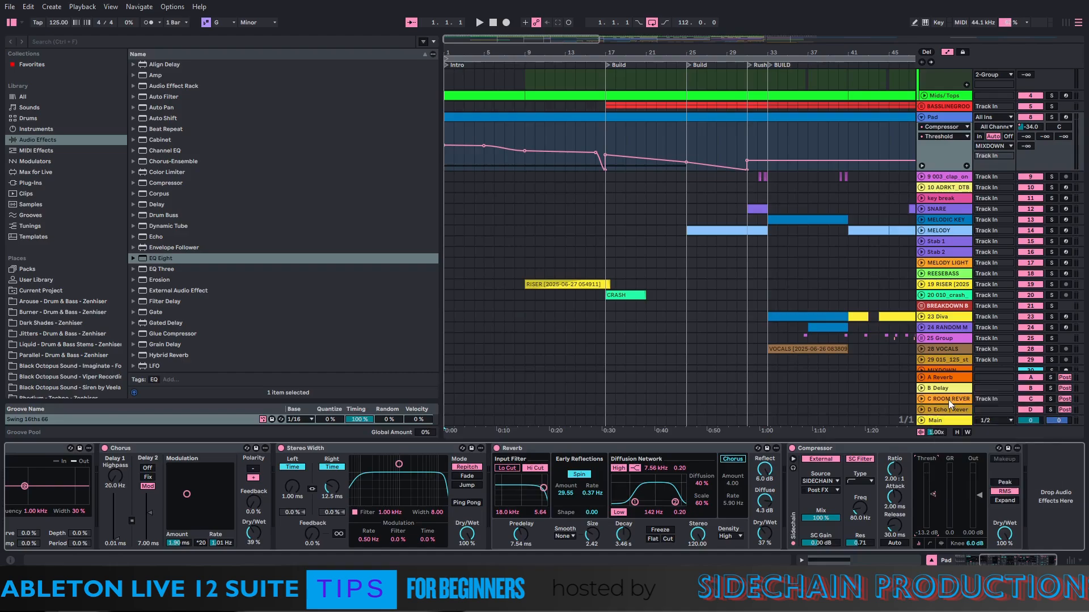
# Audition the Pad in solo from bar 14 while following its Threshold automation, stop playback, and unsolo it
pyautogui.moveTo(448, 148)
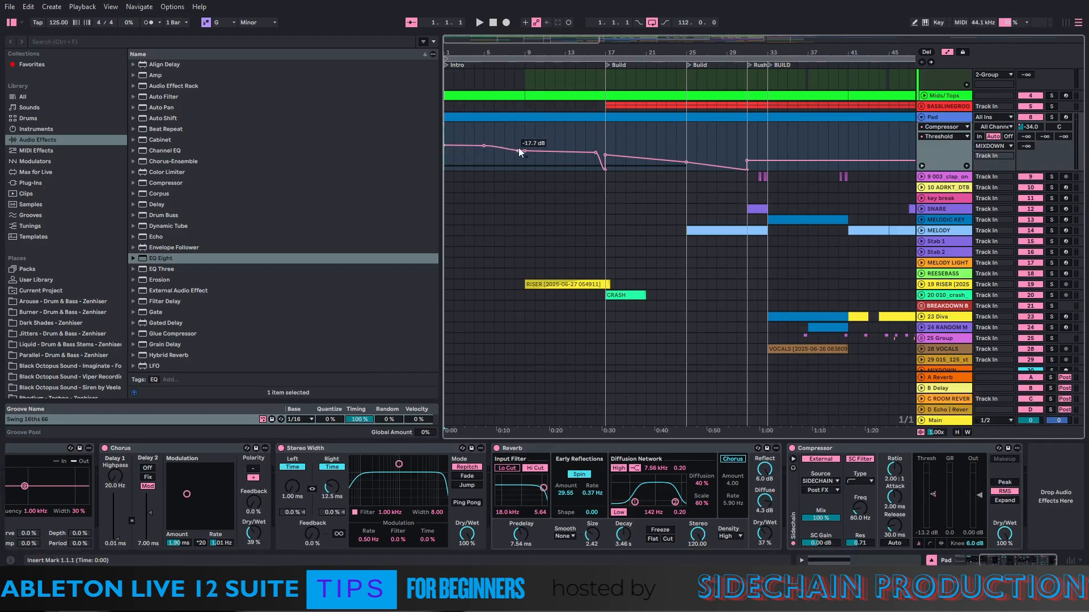
pyautogui.click(576, 163)
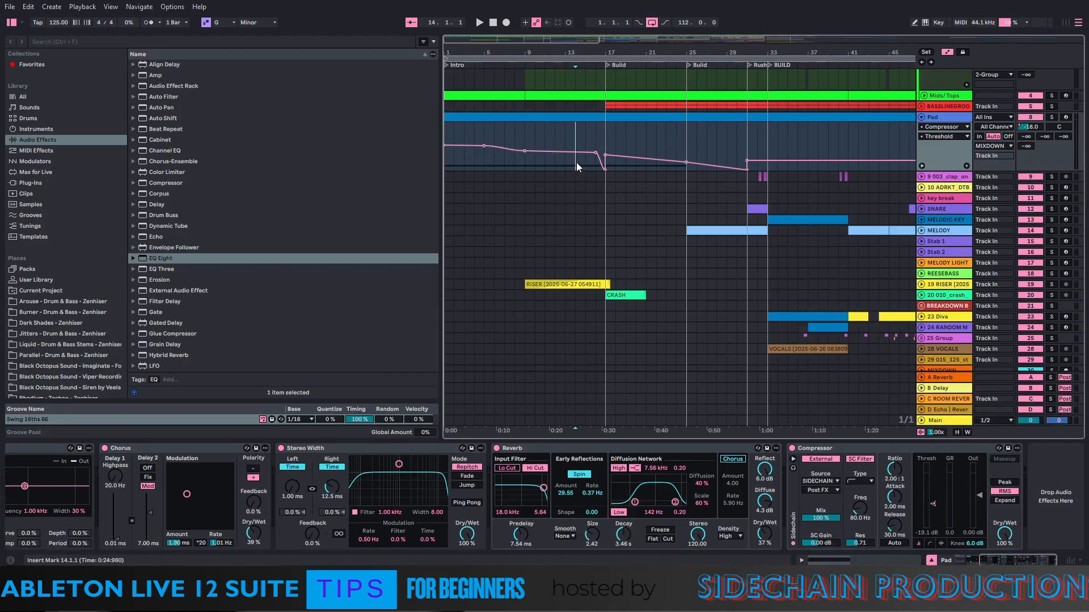
pyautogui.click(1052, 117)
pyautogui.click(480, 23)
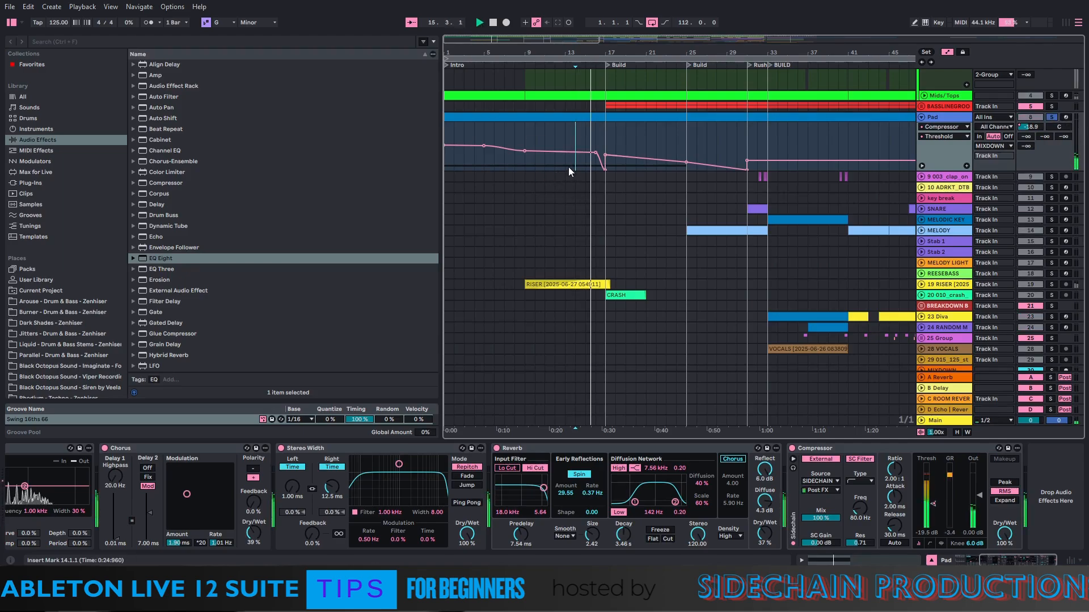
pyautogui.moveTo(604, 166)
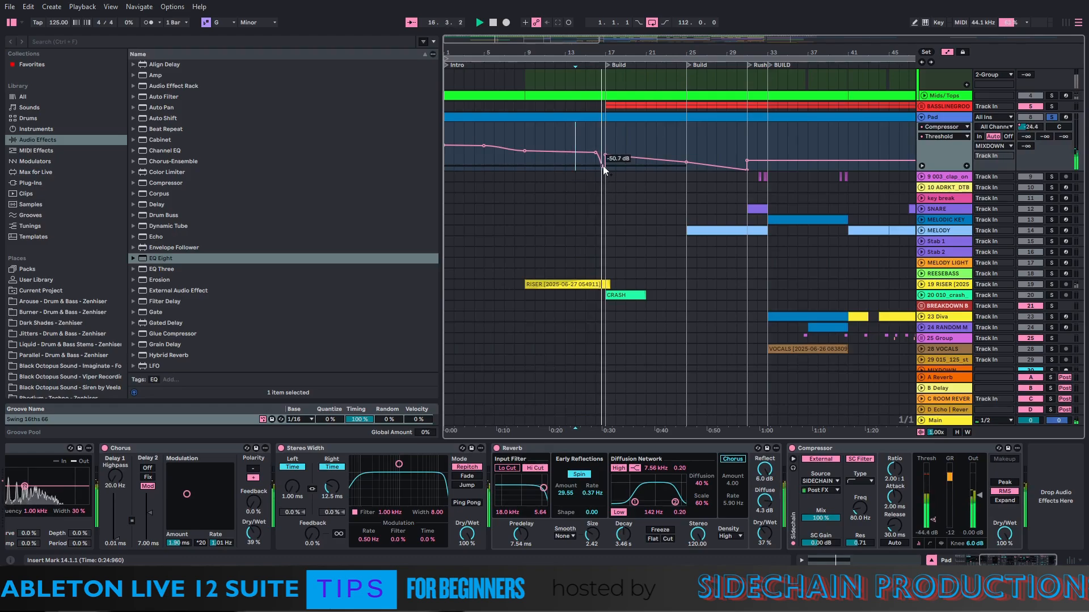
pyautogui.click(493, 23)
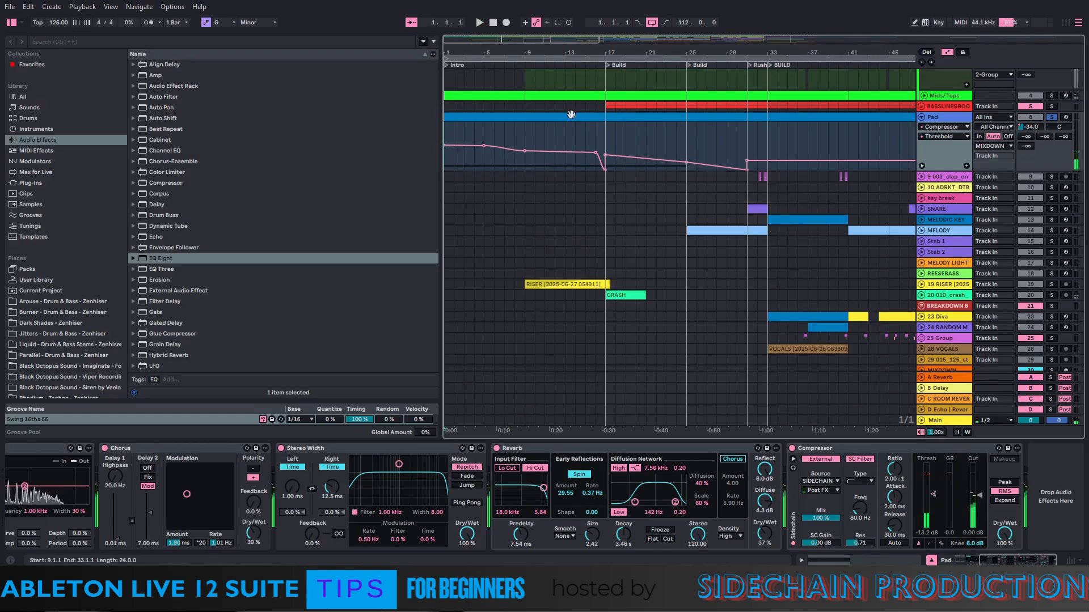
pyautogui.moveTo(599, 159)
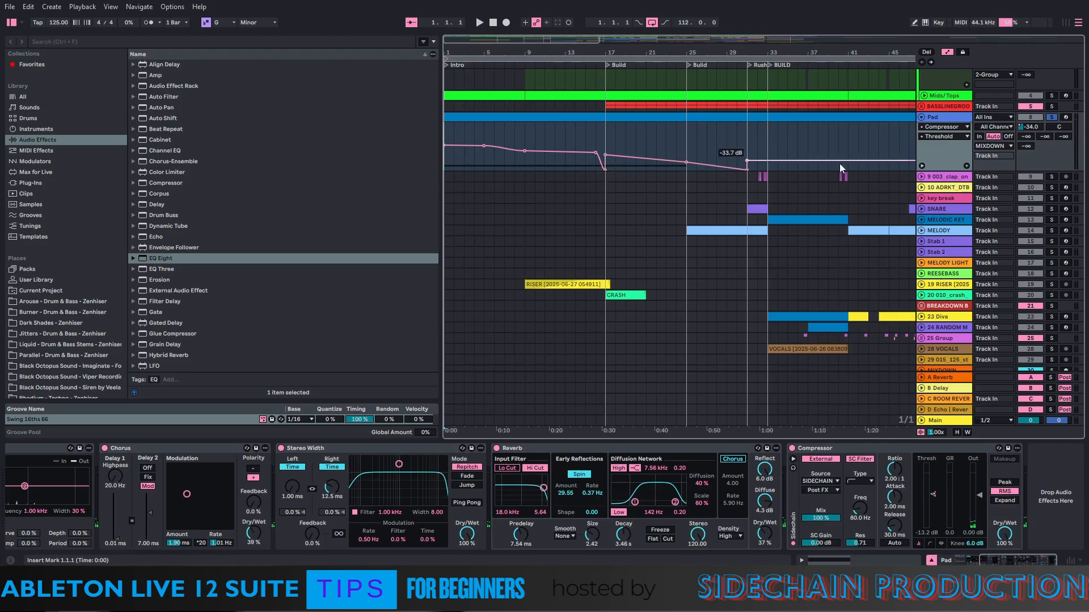
pyautogui.click(1053, 117)
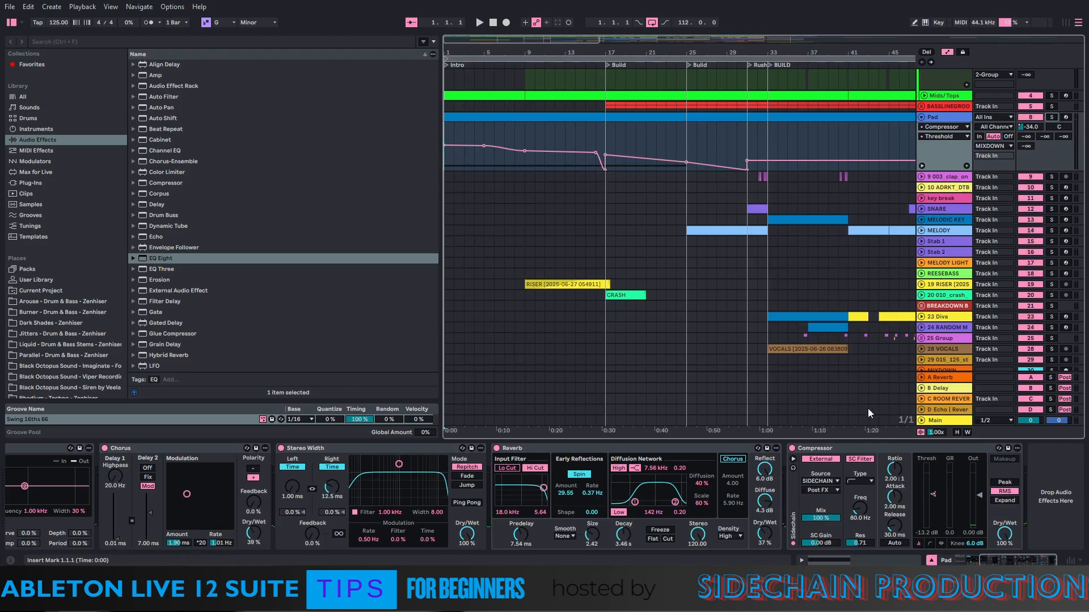
# Select the clap track and show its Reverb Dry/Wet and Decay Time automation in turn, examining the breakpoints around bar 32
pyautogui.moveTo(608, 155)
pyautogui.scroll(-1, 857, 290)
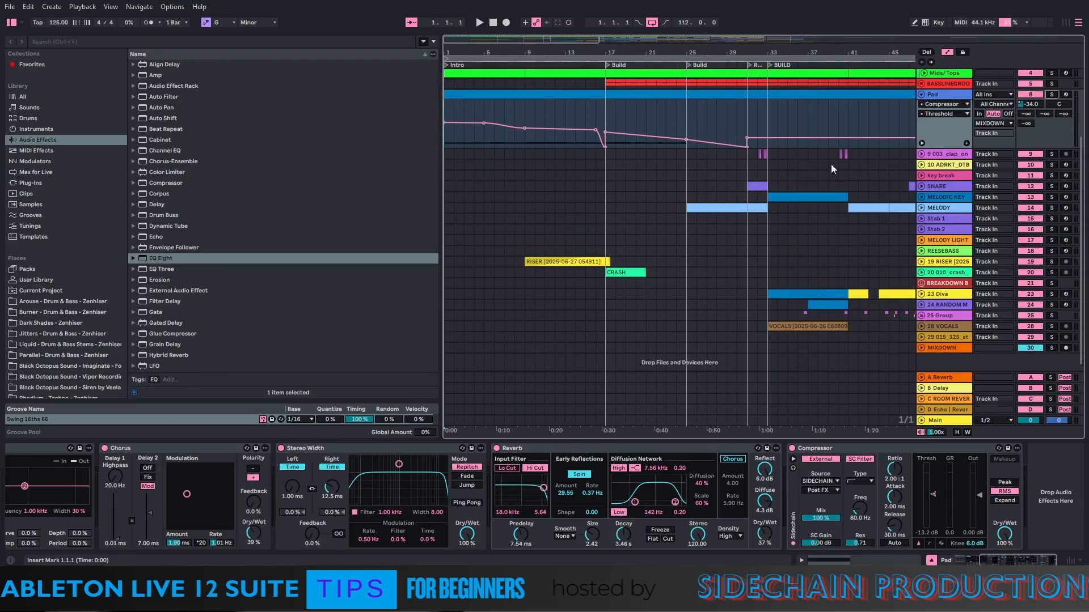
pyautogui.moveTo(809, 55); pyautogui.dragTo(808, 14)
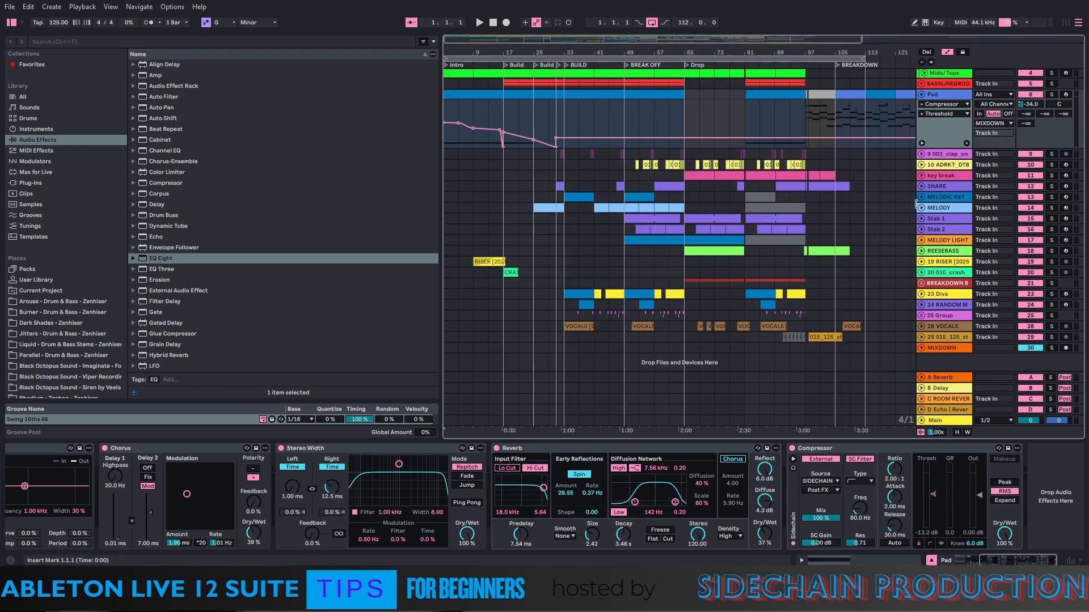
pyautogui.click(944, 155)
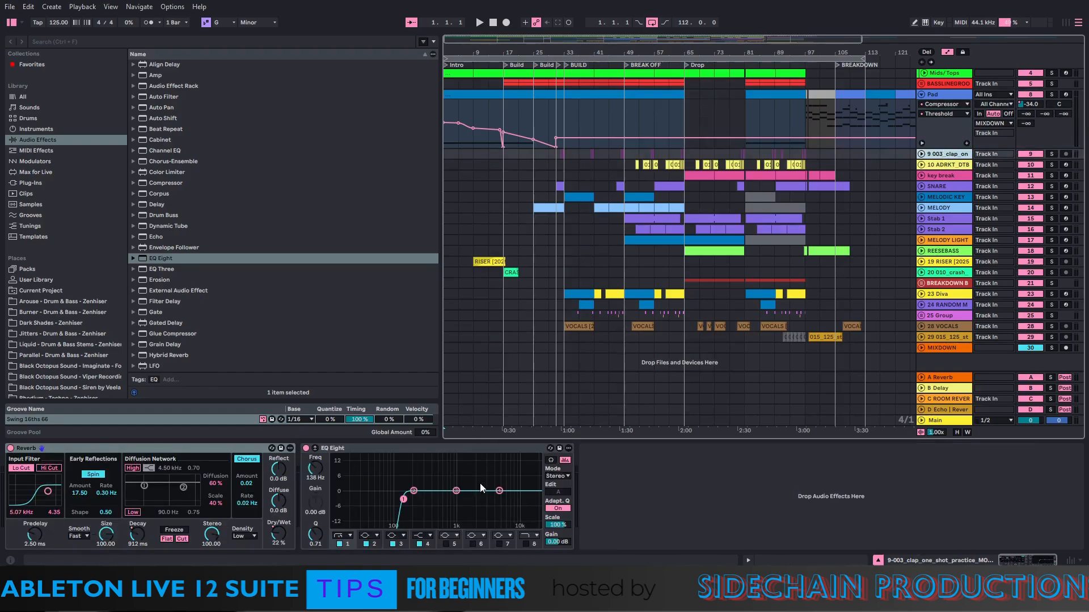
pyautogui.click(279, 536)
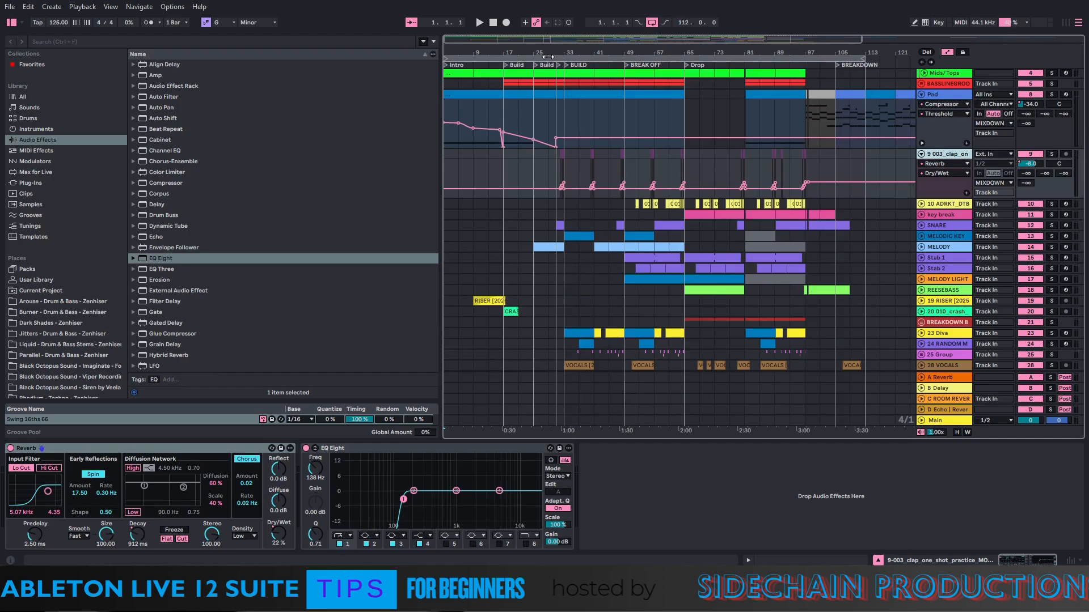
pyautogui.moveTo(573, 51); pyautogui.dragTo(603, 204)
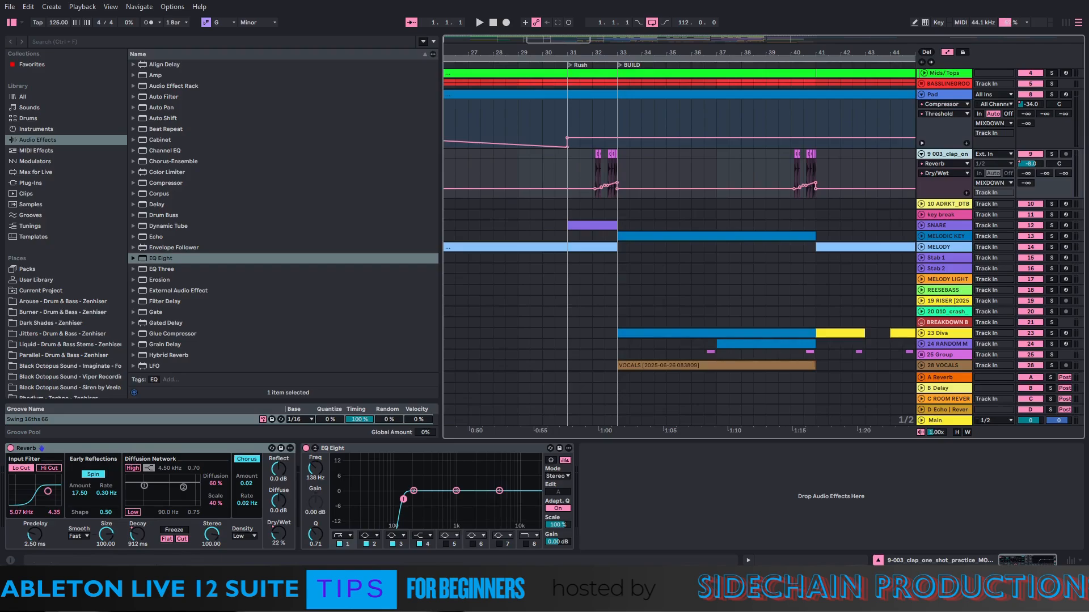
pyautogui.click(140, 540)
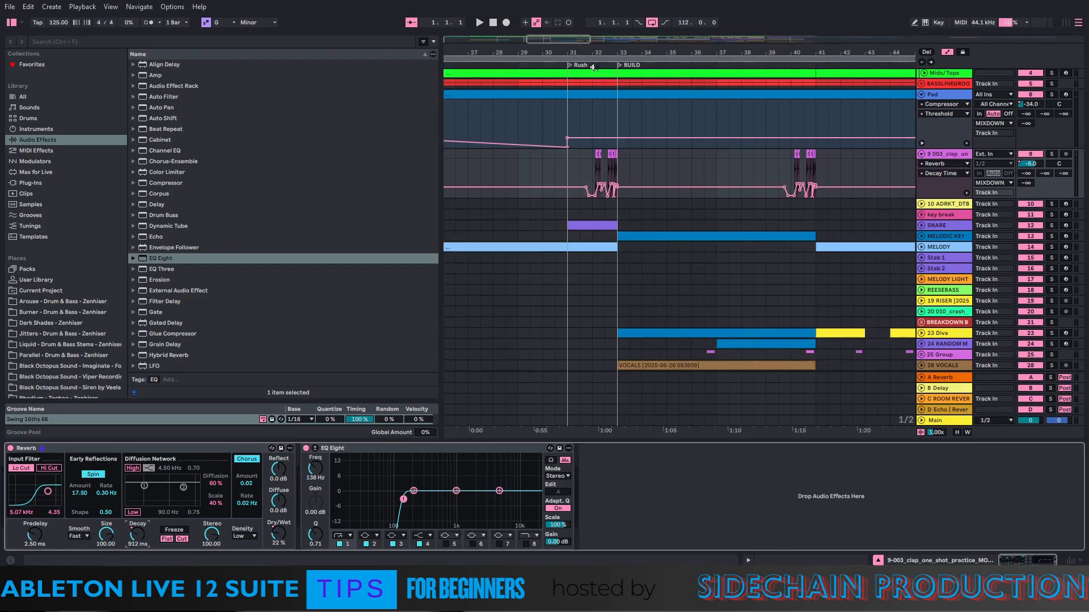
pyautogui.moveTo(600, 50); pyautogui.dragTo(599, 170)
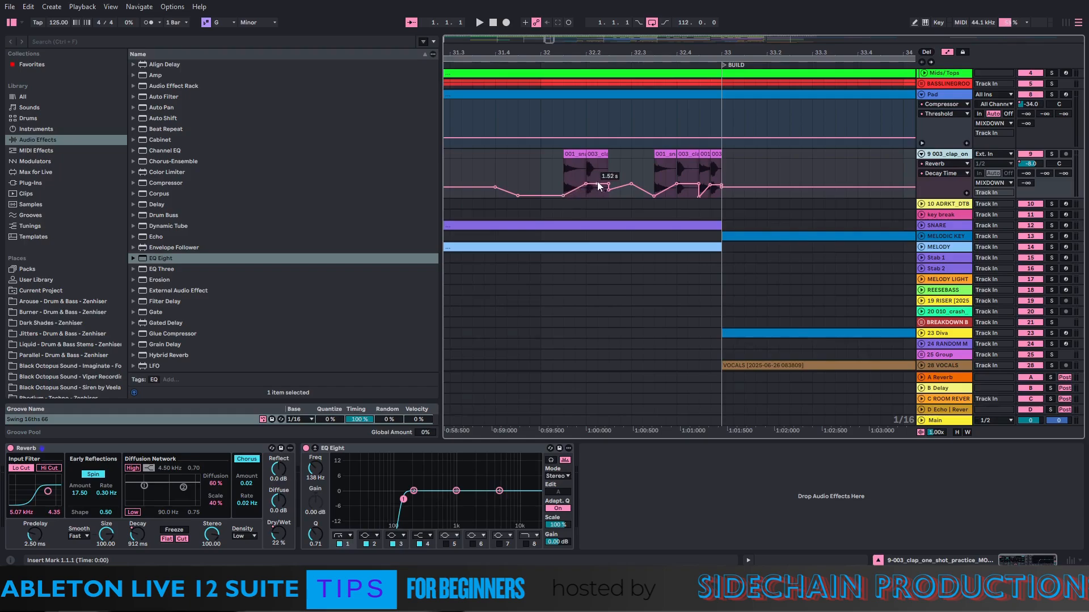
# Try lowering the Decay Time breakpoint between the two clap groups to 344 ms, and undo the change
pyautogui.click(631, 184)
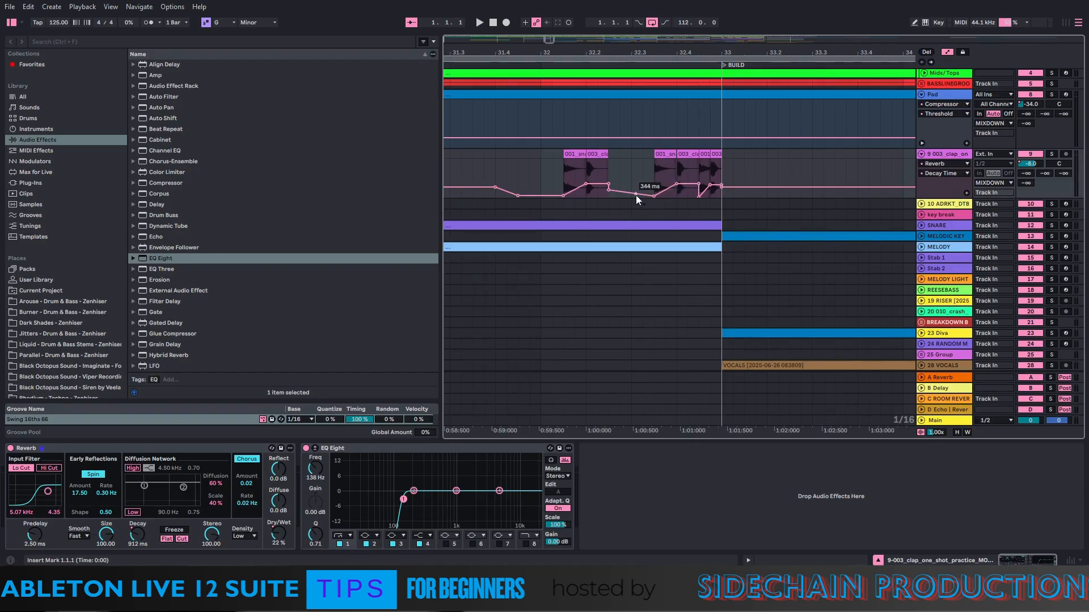
pyautogui.hotkey('ctrl', 'z')
# Audition the clap track in solo from the first clap group at bar 32, then stop playback
pyautogui.moveTo(635, 53); pyautogui.dragTo(636, 28)
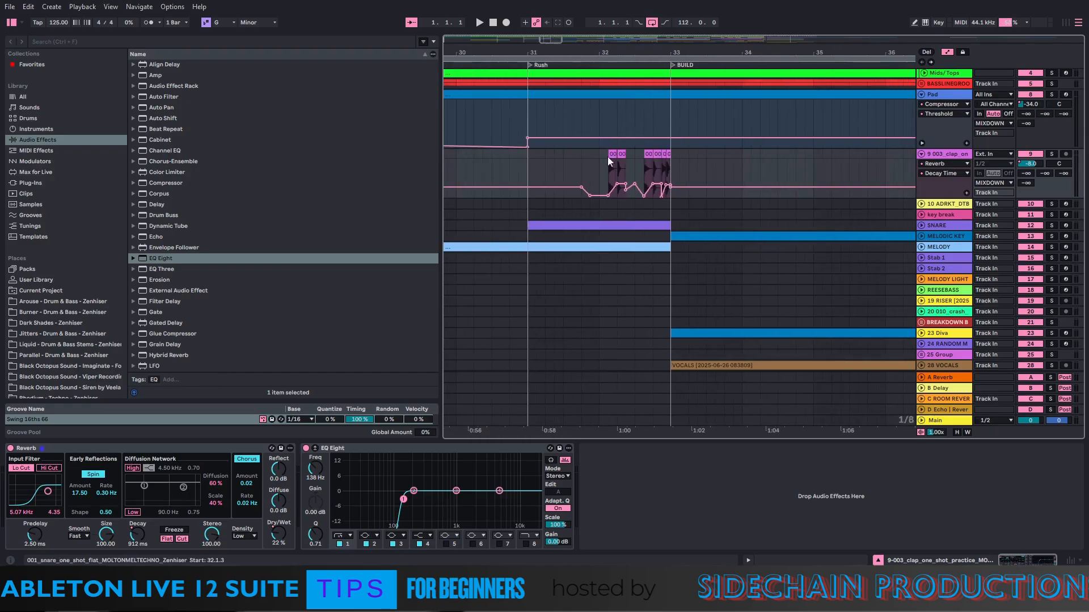
pyautogui.click(608, 164)
pyautogui.click(1052, 154)
pyautogui.click(479, 23)
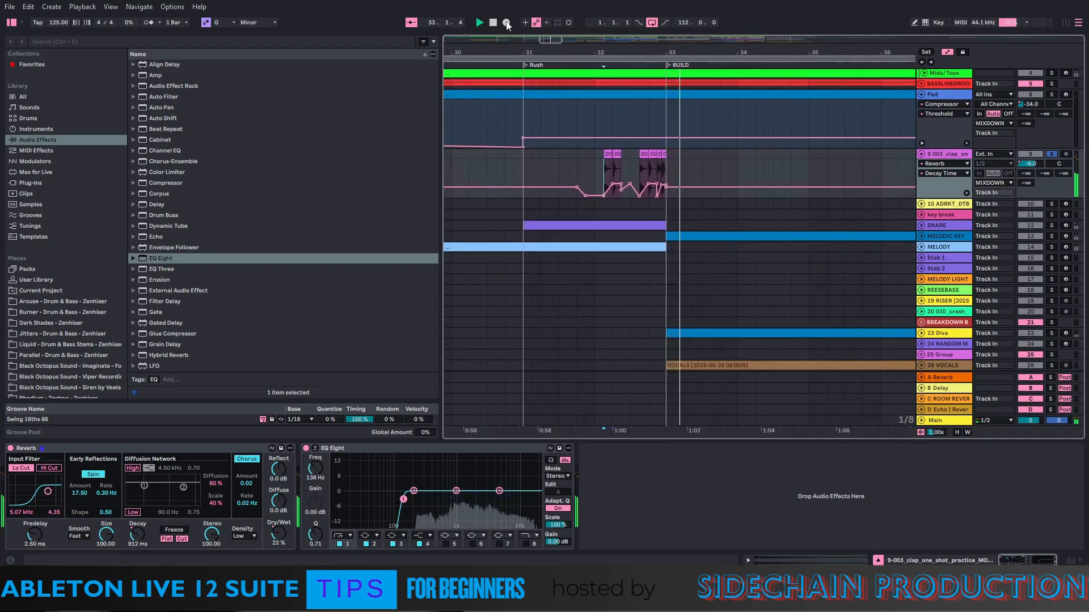
pyautogui.click(493, 23)
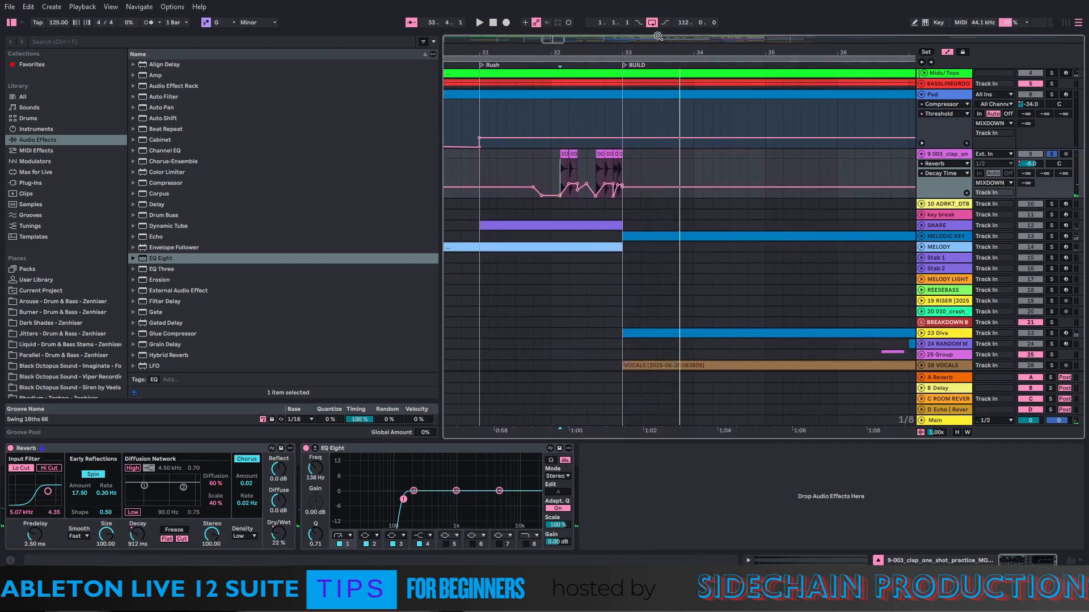
# Select the SNARE track, examine its device chain through to the last EQ Eight, and show its Reverb Decay Time automation
pyautogui.scroll(1, 621, 117)
pyautogui.scroll(-2, 608, 152)
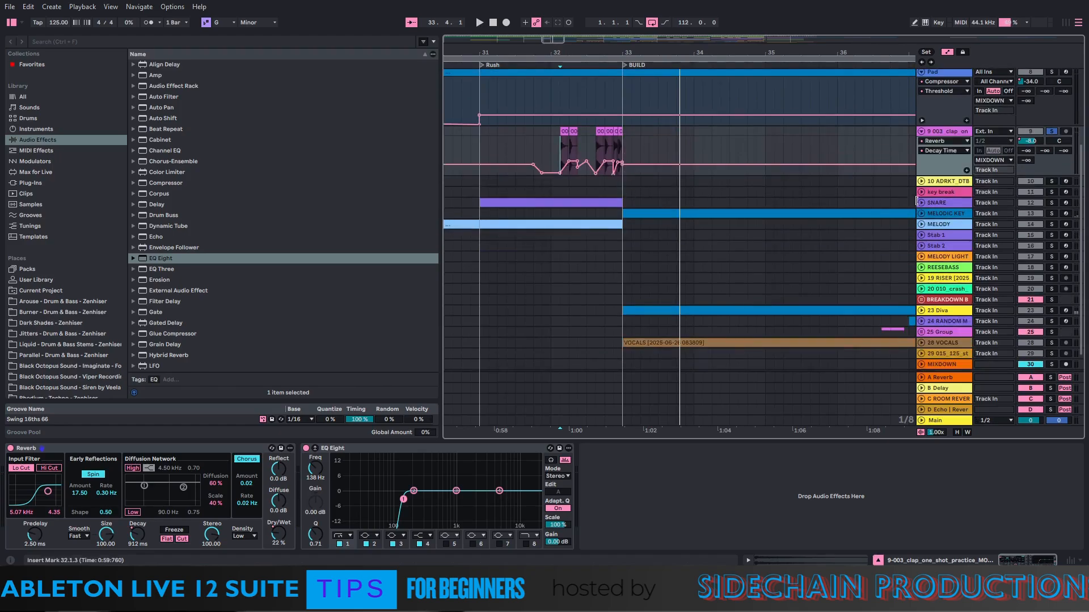
pyautogui.click(935, 202)
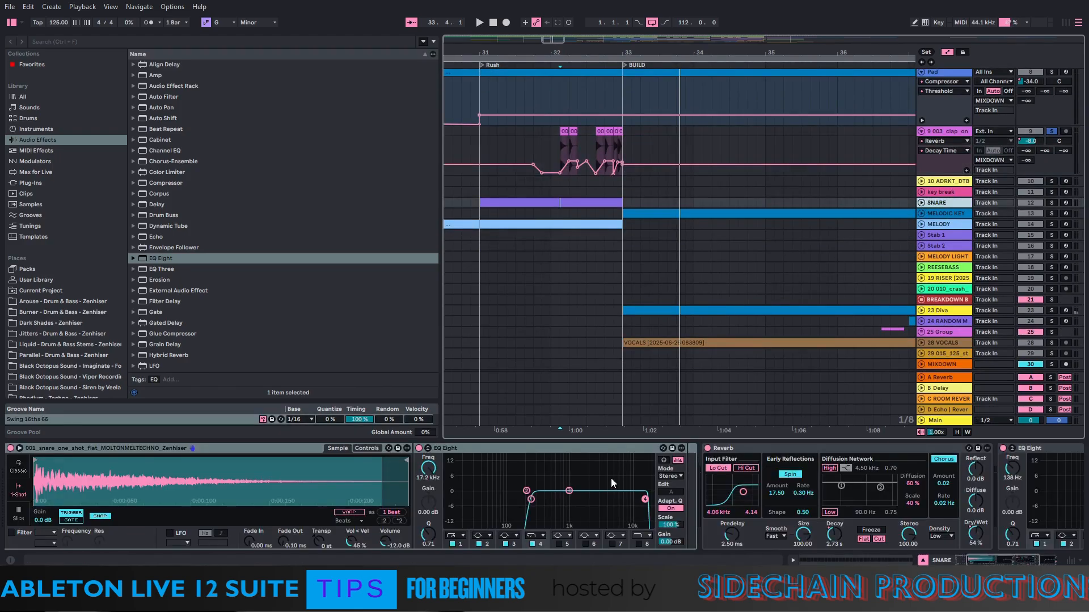
pyautogui.click(993, 557)
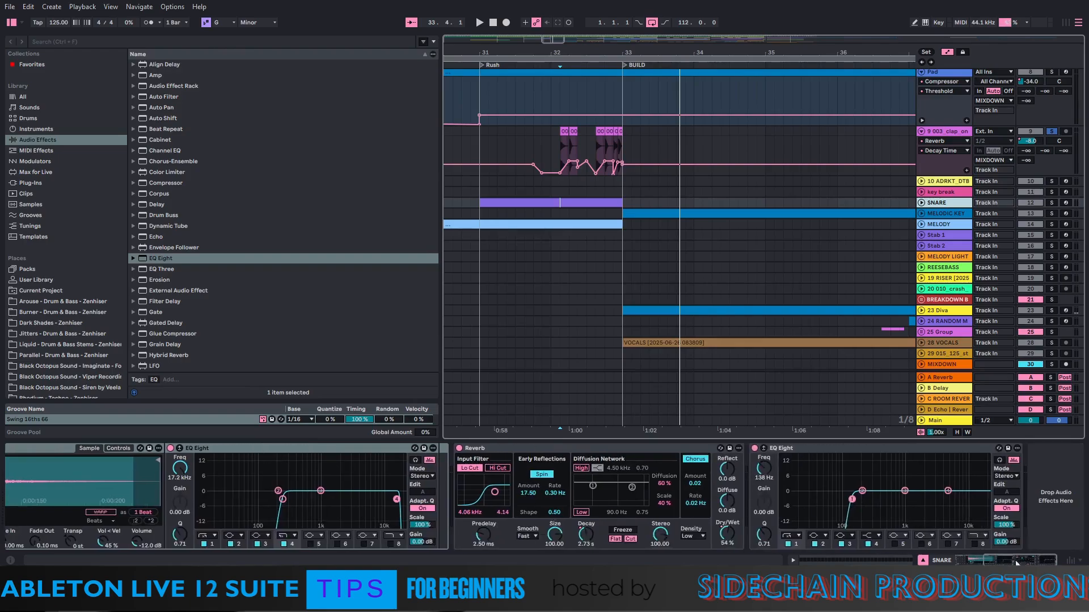
pyautogui.click(922, 202)
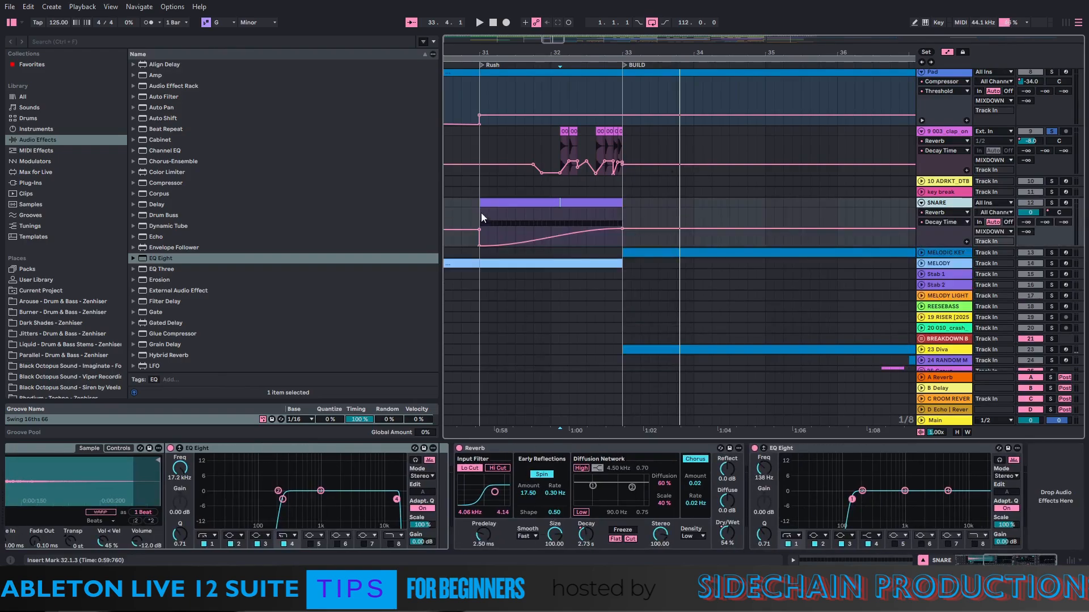
# Open the snare clip at bar 31, examine its Mixer Track Volume envelope, and return to its notes
pyautogui.doubleClick(495, 204)
pyautogui.click(588, 386)
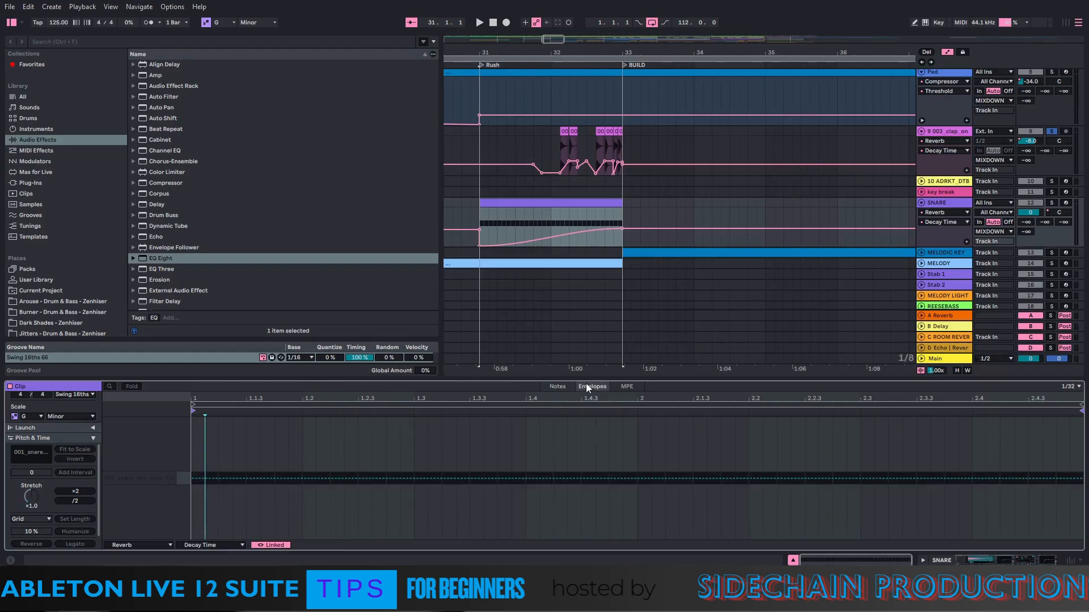
pyautogui.click(134, 542)
pyautogui.click(170, 546)
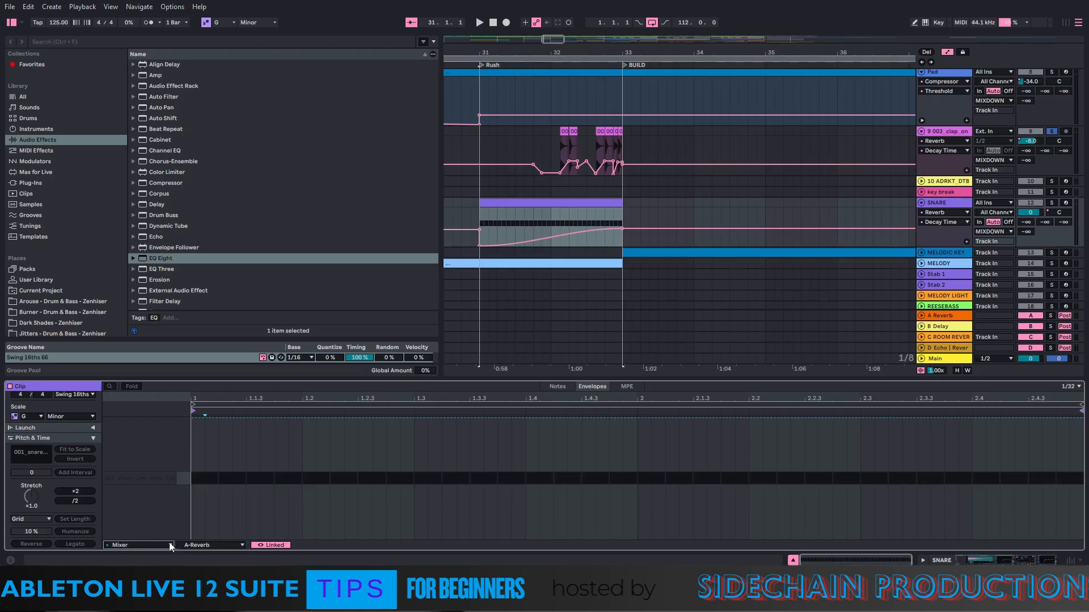
pyautogui.click(207, 543)
pyautogui.click(206, 496)
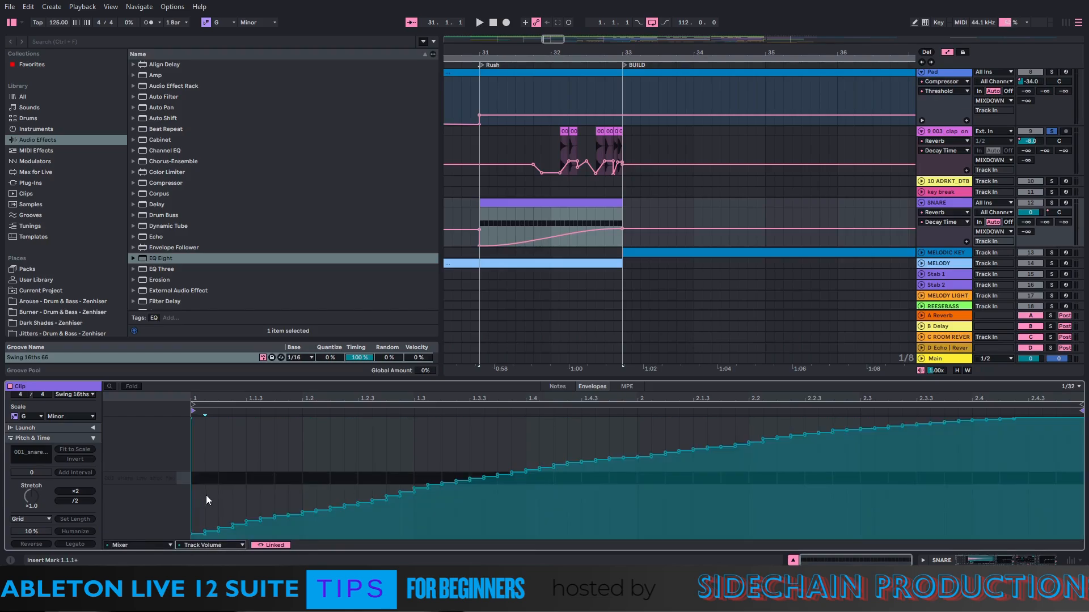
pyautogui.moveTo(191, 534)
pyautogui.click(557, 386)
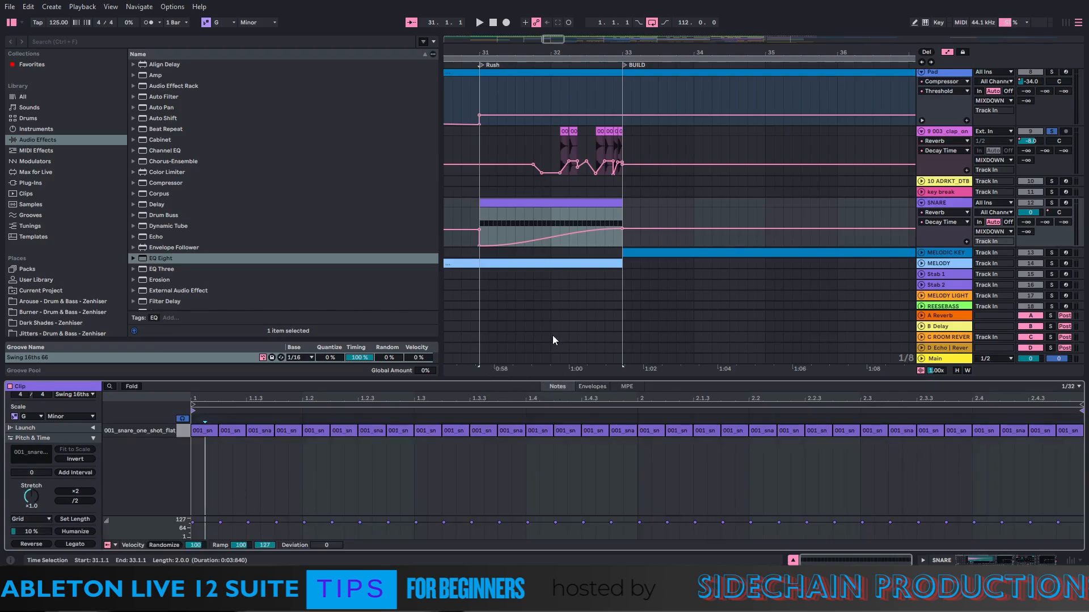
# Unsolo the clap track and collapse the automation lanes of the clap and SNARE tracks
pyautogui.keyDown('ctrl'); pyautogui.scroll(-3, 605, 195); pyautogui.keyUp('ctrl')
pyautogui.scroll(-1, 605, 195)
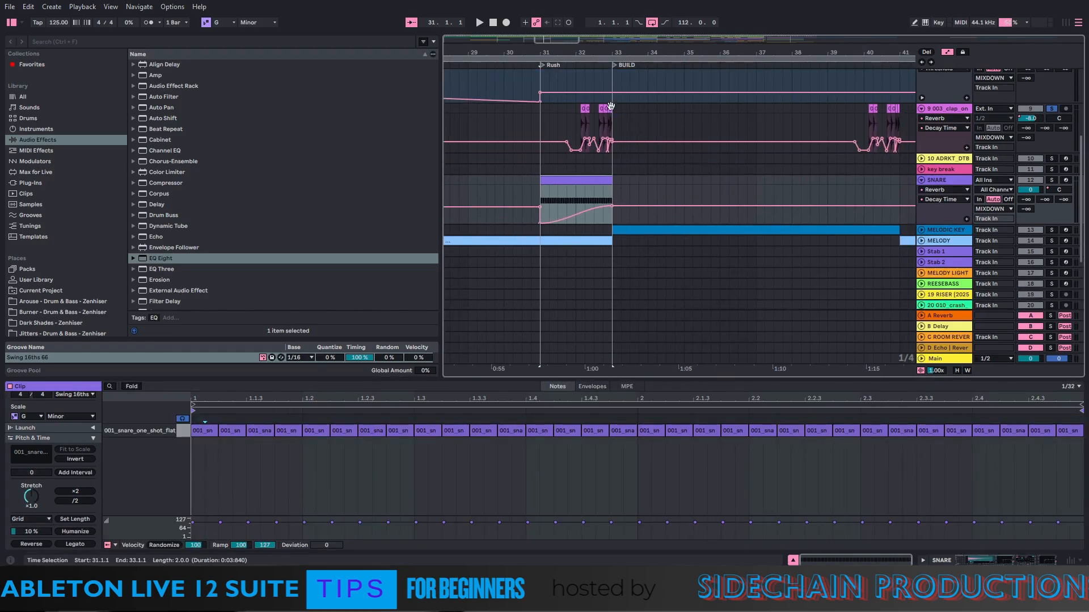
pyautogui.click(1051, 108)
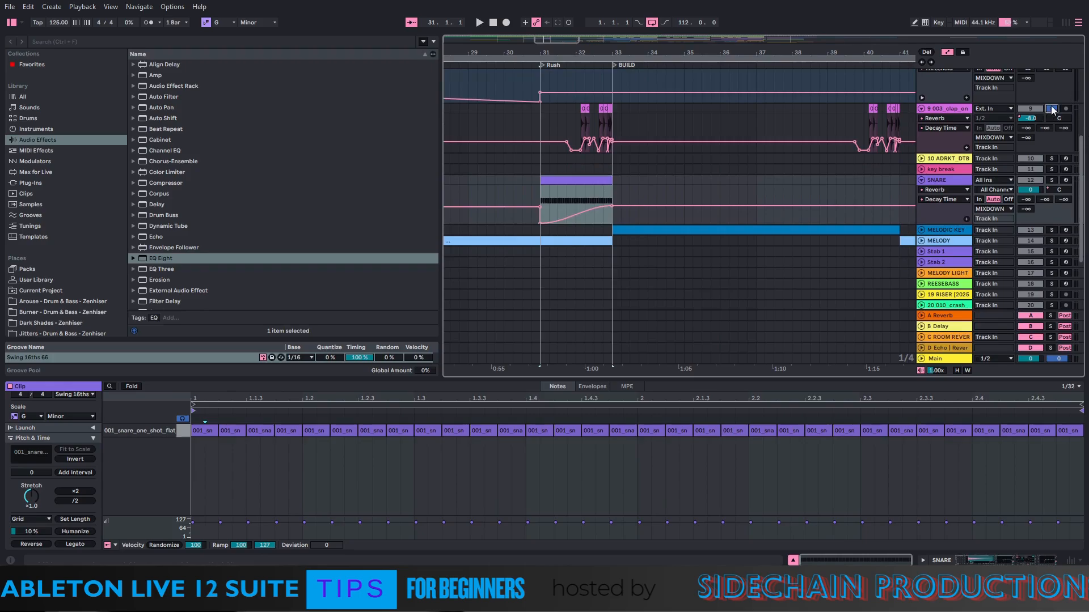
pyautogui.click(922, 109)
pyautogui.click(921, 140)
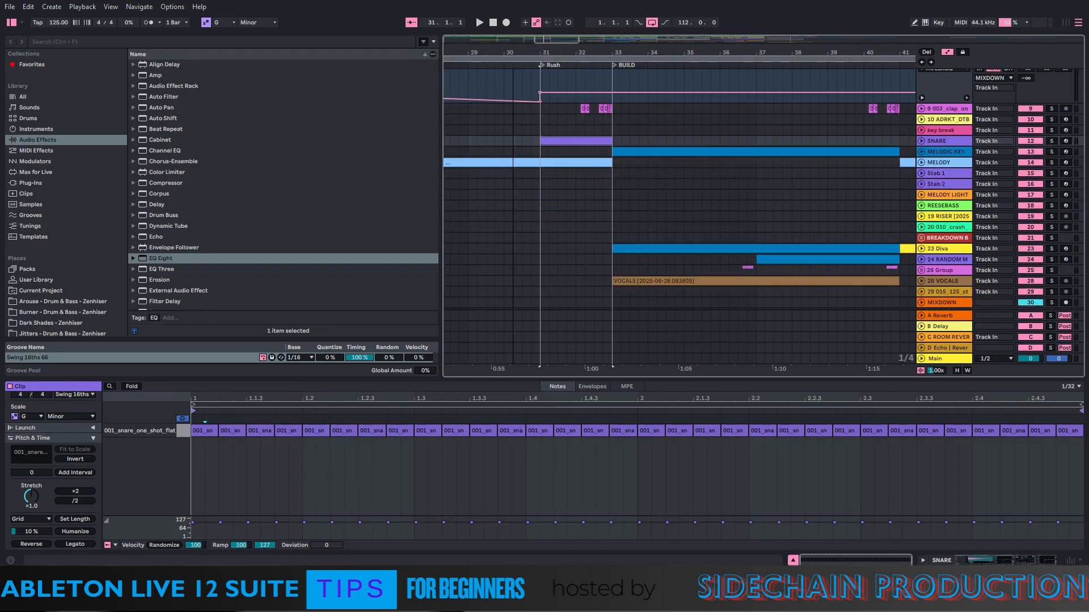
# Select the MELODY track and show its FILTER automation, examining the rise towards bar 33
pyautogui.moveTo(606, 52); pyautogui.dragTo(673, 22)
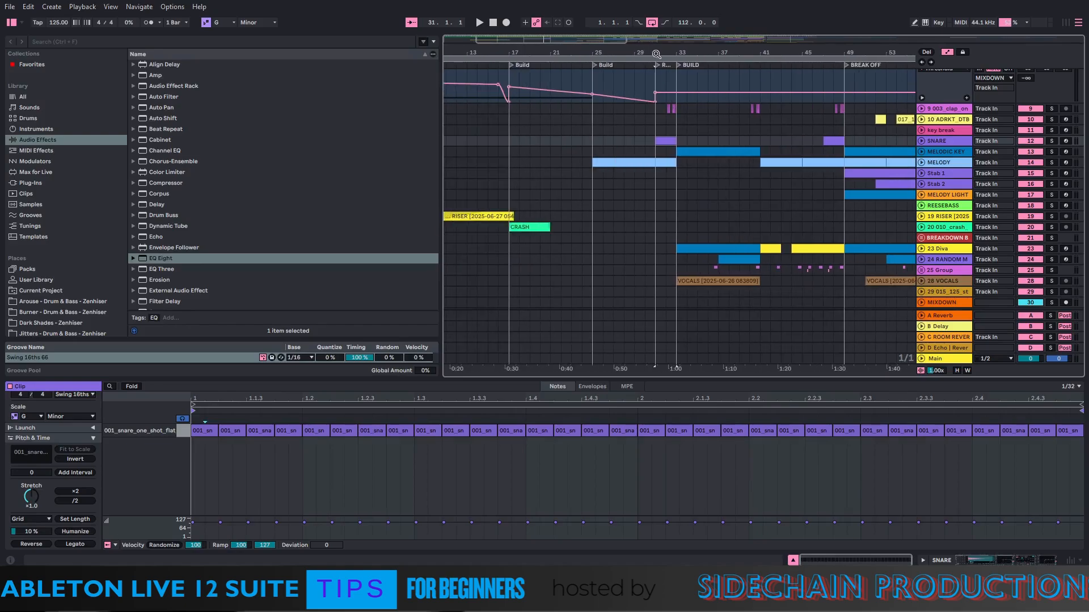
pyautogui.click(930, 163)
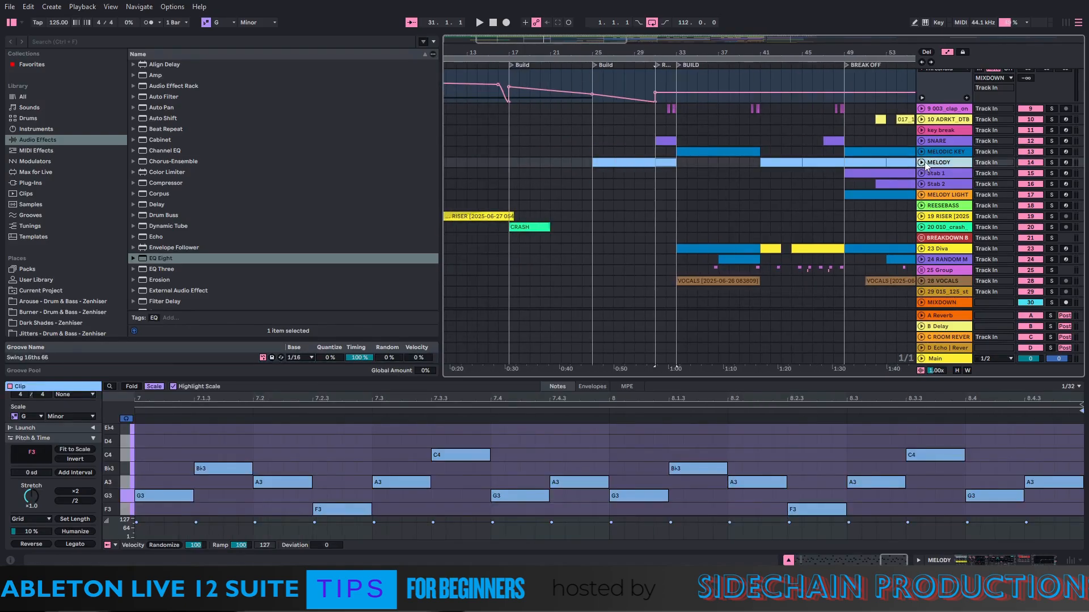
pyautogui.click(923, 163)
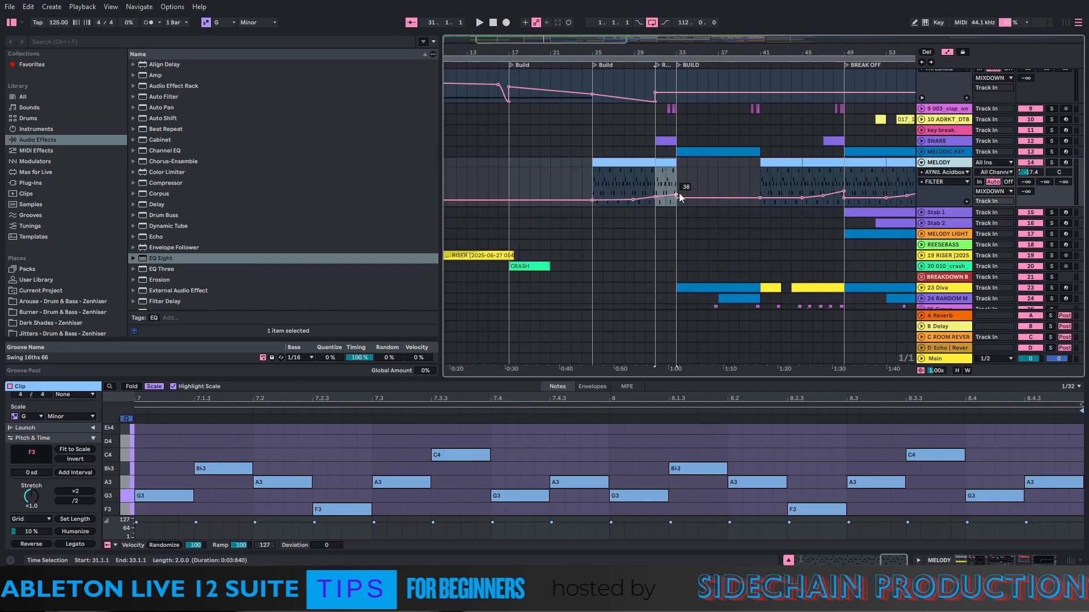
pyautogui.scroll(-2, 569, 202)
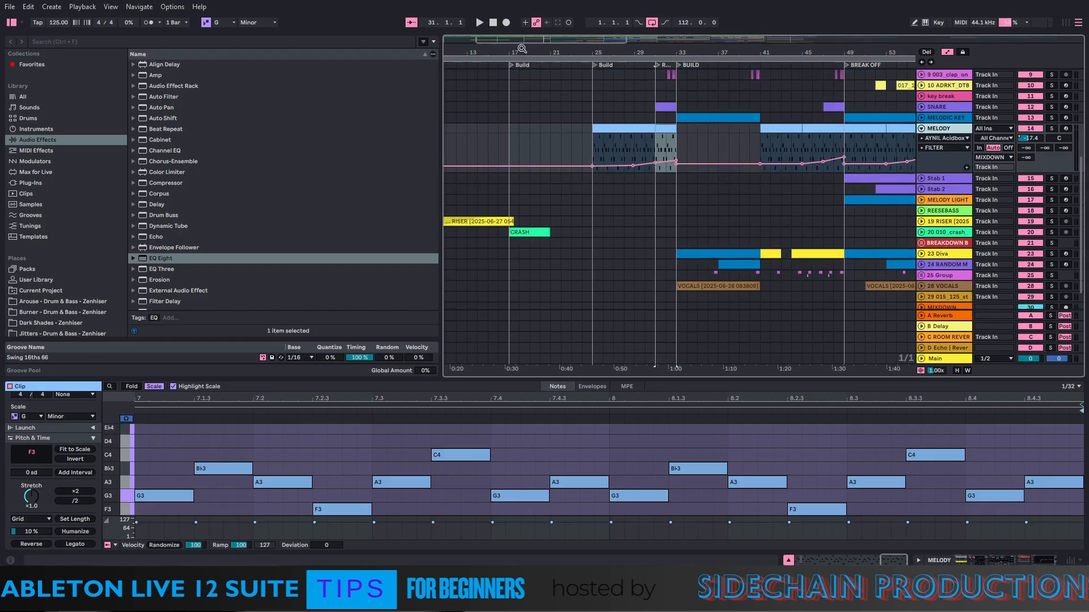
# Examine the RISER track's Auto Filter and its Frequency automation across the riser clip, then collapse the track
pyautogui.hscroll(-5, 562, 215)
pyautogui.scroll(-1, 552, 225)
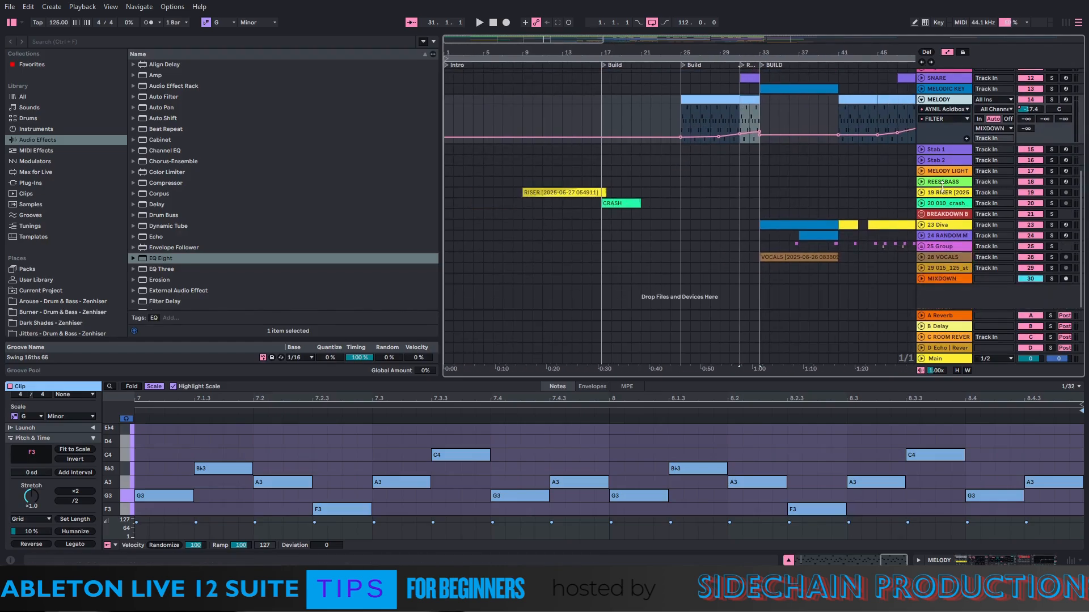
pyautogui.click(782, 194)
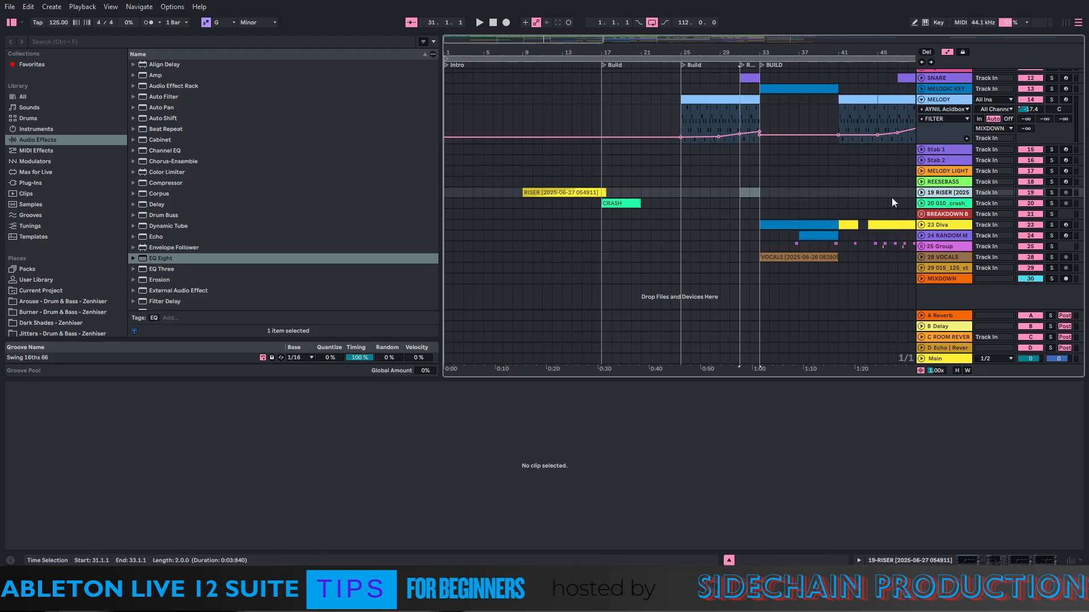
pyautogui.click(933, 194)
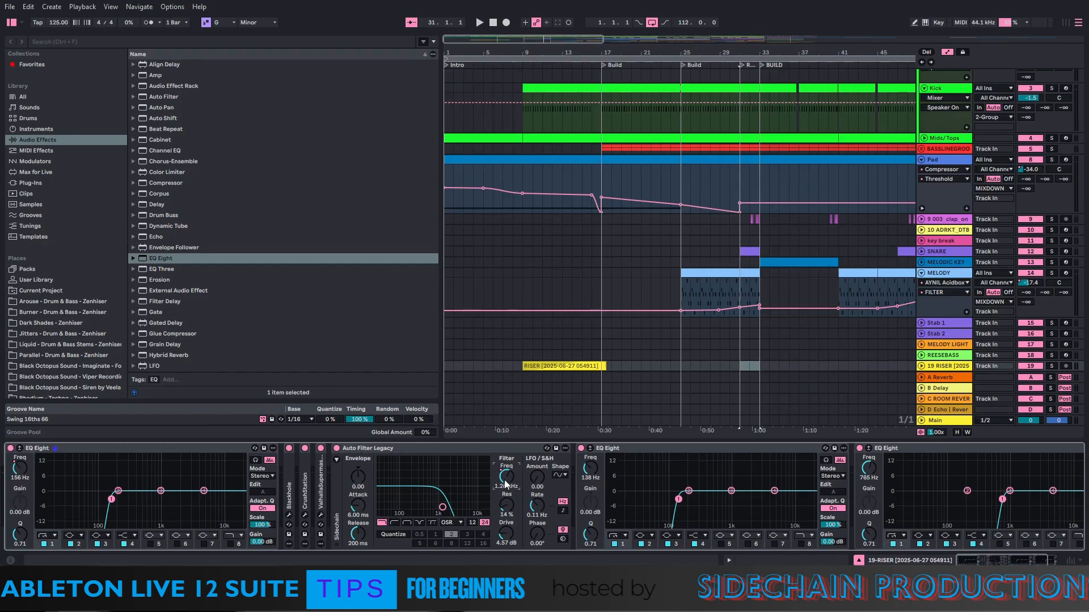
pyautogui.scroll(-1, 532, 311)
pyautogui.scroll(-2, 532, 311)
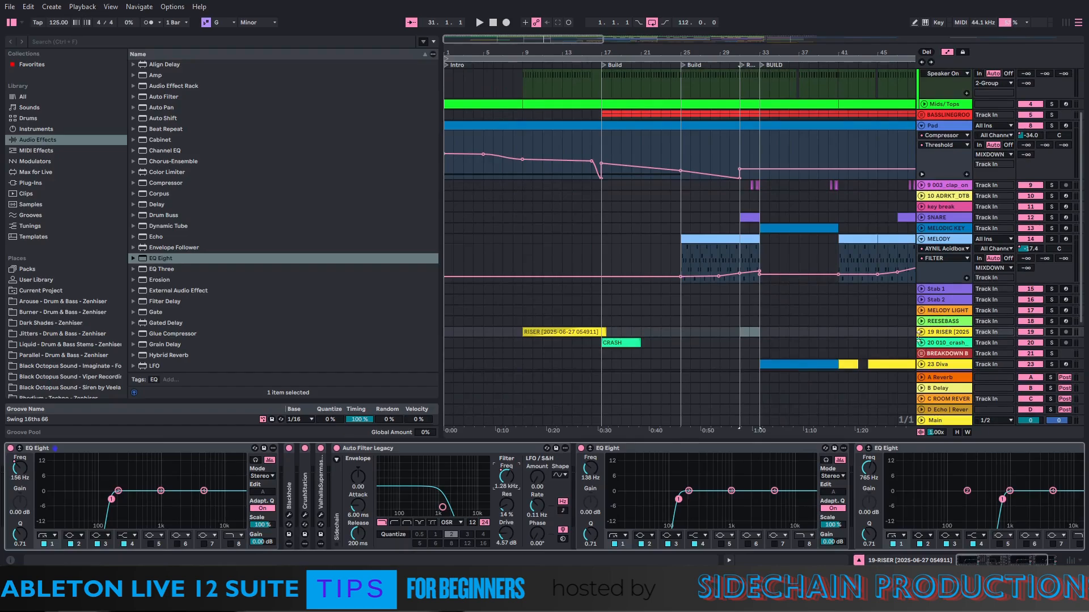
pyautogui.click(921, 332)
pyautogui.scroll(-5, 514, 300)
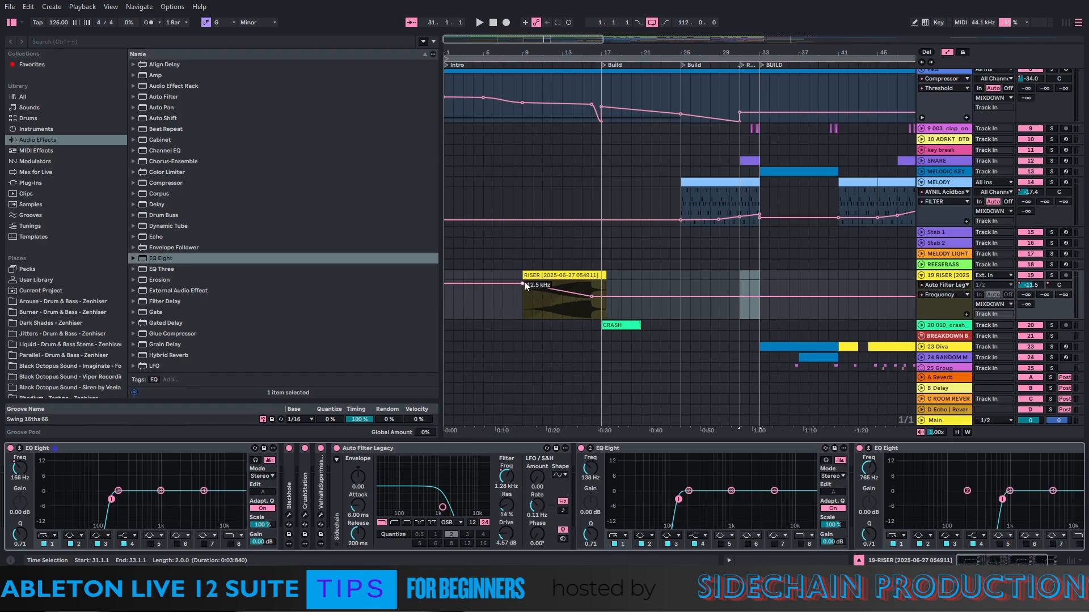
pyautogui.click(922, 275)
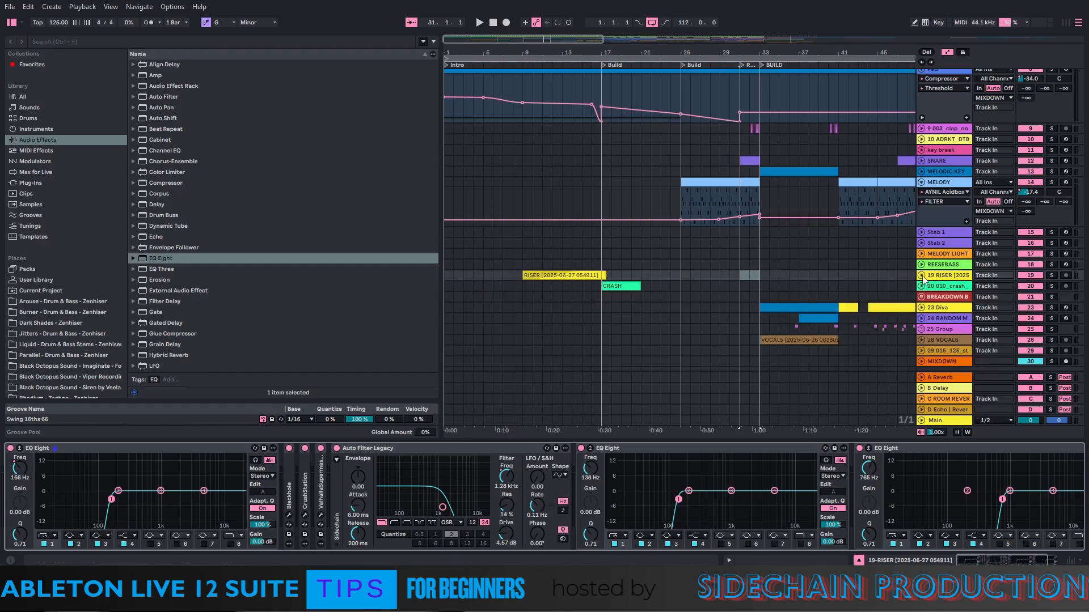
# Select the crash track, examine its C-ROOM REVERB send automation over the CRASH clip at bar 17, and collapse the track
pyautogui.click(931, 287)
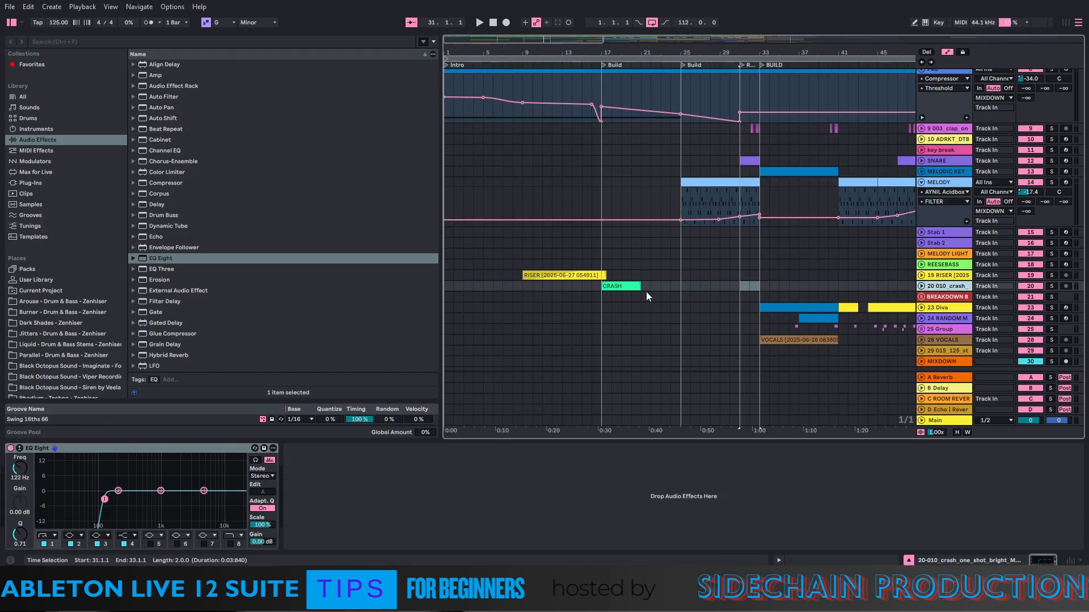
pyautogui.click(921, 286)
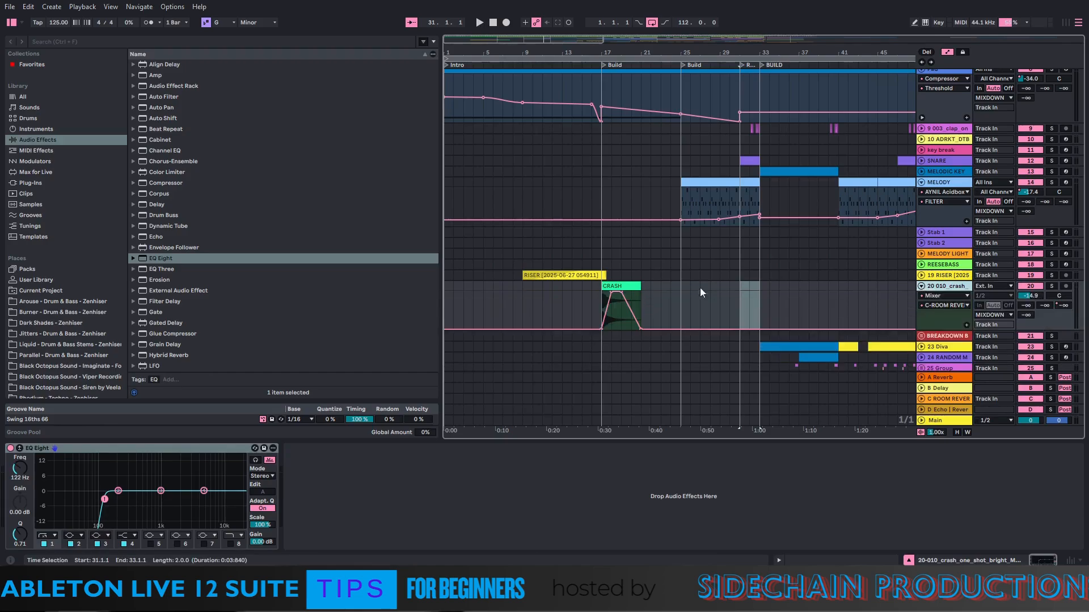
pyautogui.moveTo(615, 50); pyautogui.dragTo(621, 105)
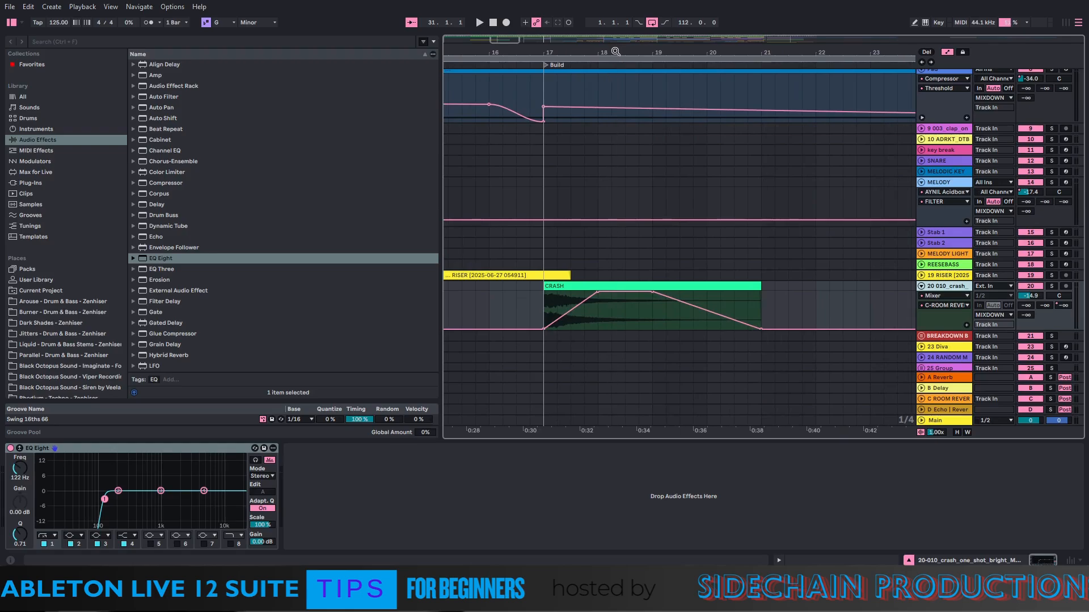
pyautogui.click(922, 286)
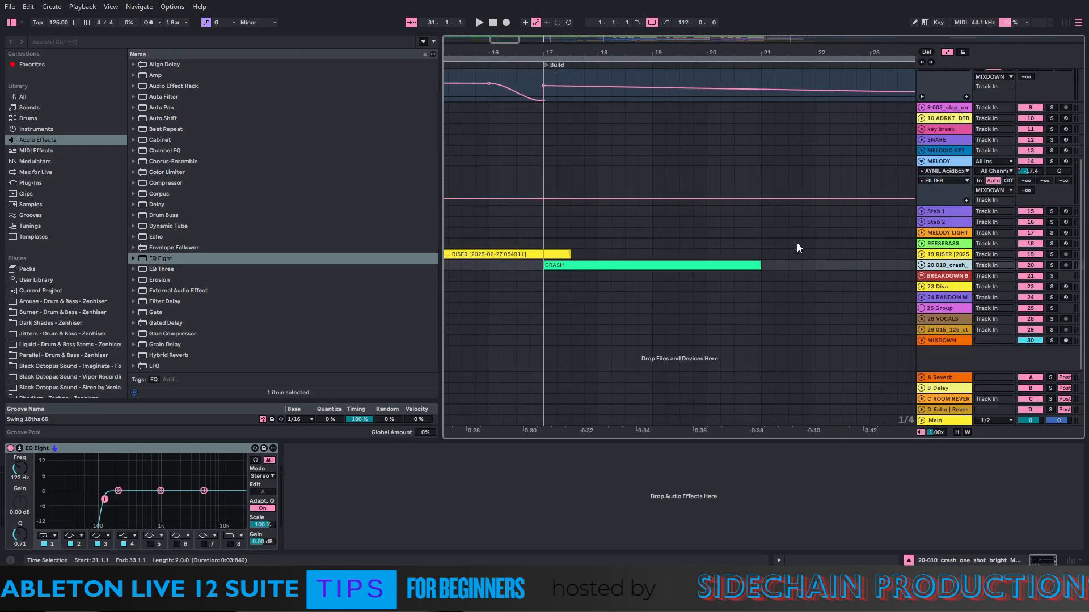
# Unfold the 10 ADRKT bass track and examine its DELAY automation in the BREAK OFF section
pyautogui.moveTo(748, 54); pyautogui.dragTo(630, 3)
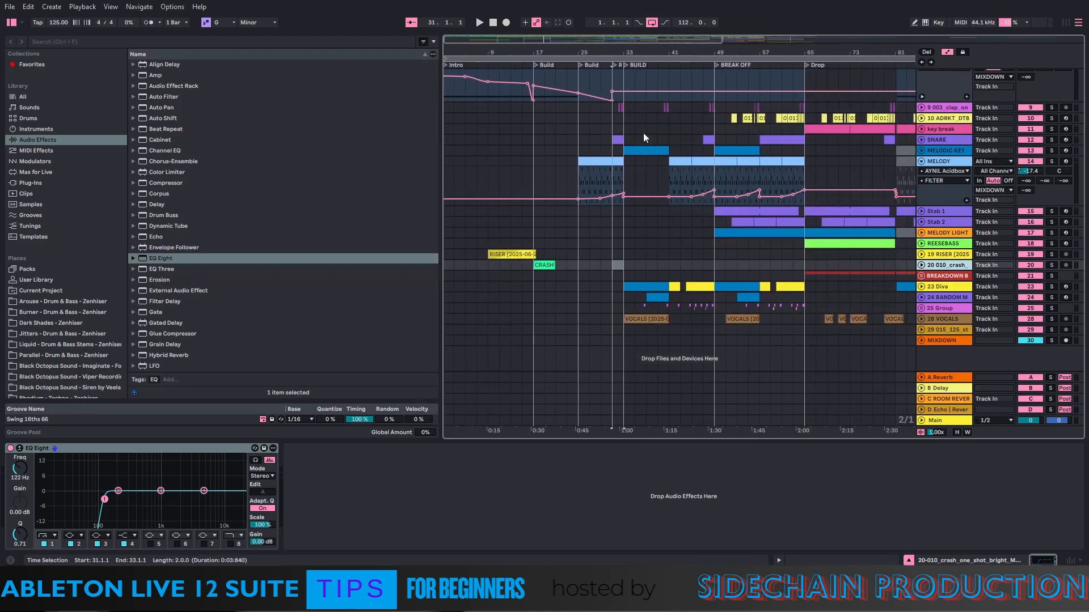
pyautogui.click(934, 212)
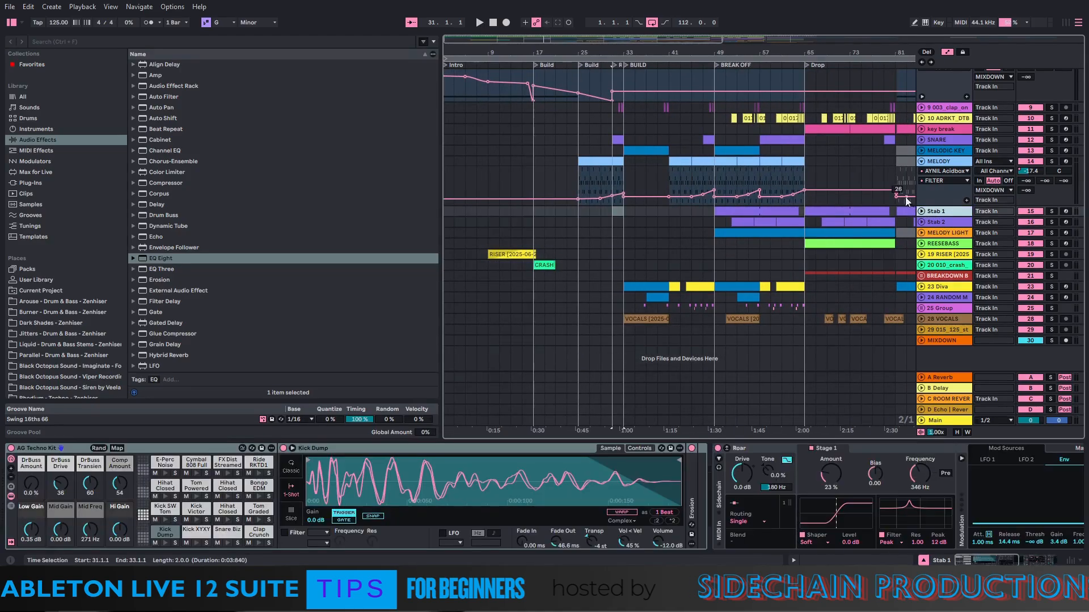
pyautogui.click(922, 119)
pyautogui.moveTo(759, 53); pyautogui.dragTo(756, 85)
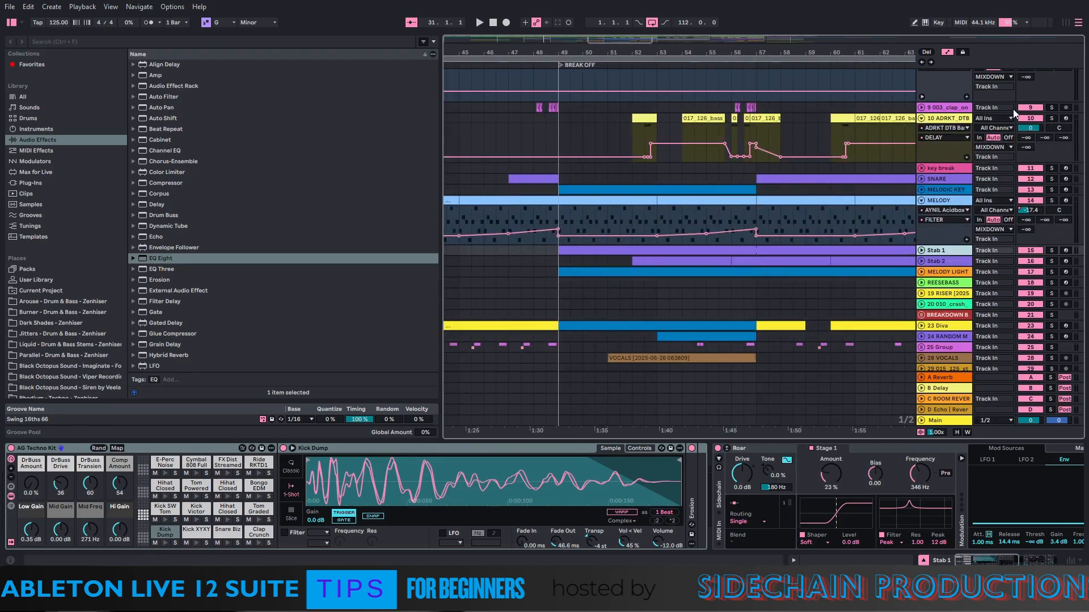
# Audition the ADRKT bass track in solo from bar 55, stop playback, and unsolo it
pyautogui.click(1050, 118)
pyautogui.click(629, 149)
pyautogui.press('space')
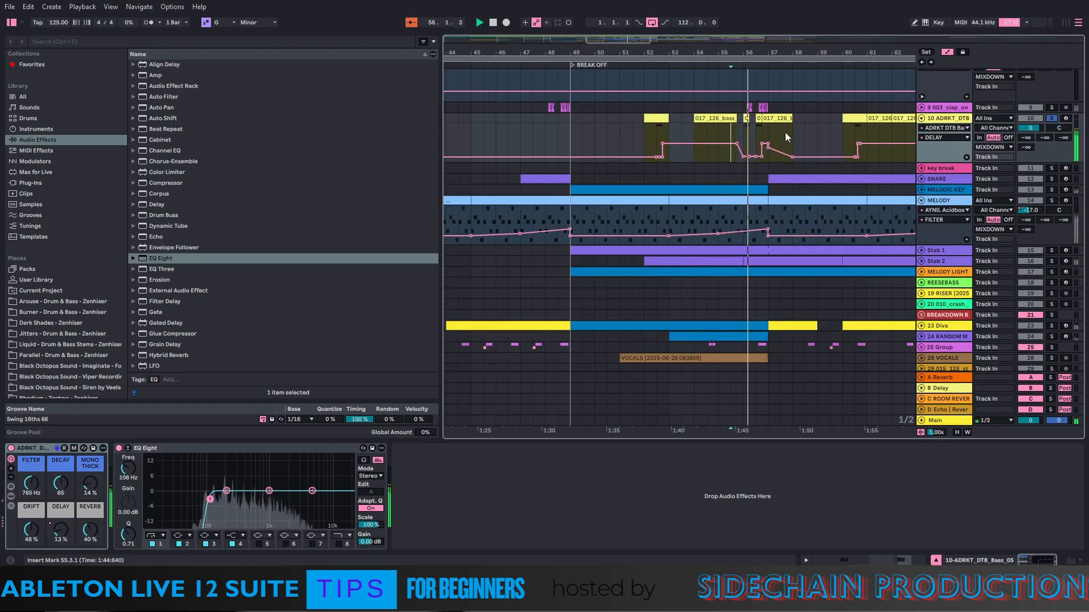
pyautogui.click(494, 25)
pyautogui.click(1050, 118)
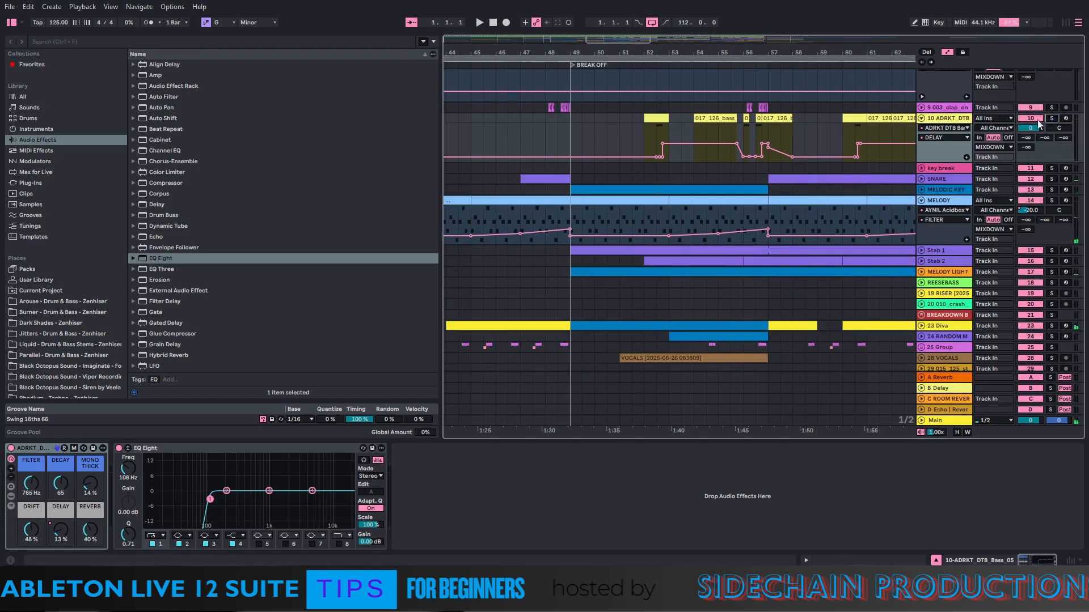
# Select the MELODIC KEY track and examine its device chain through to the Delay and final EQ Eight
pyautogui.scroll(-1, 802, 196)
pyautogui.click(940, 166)
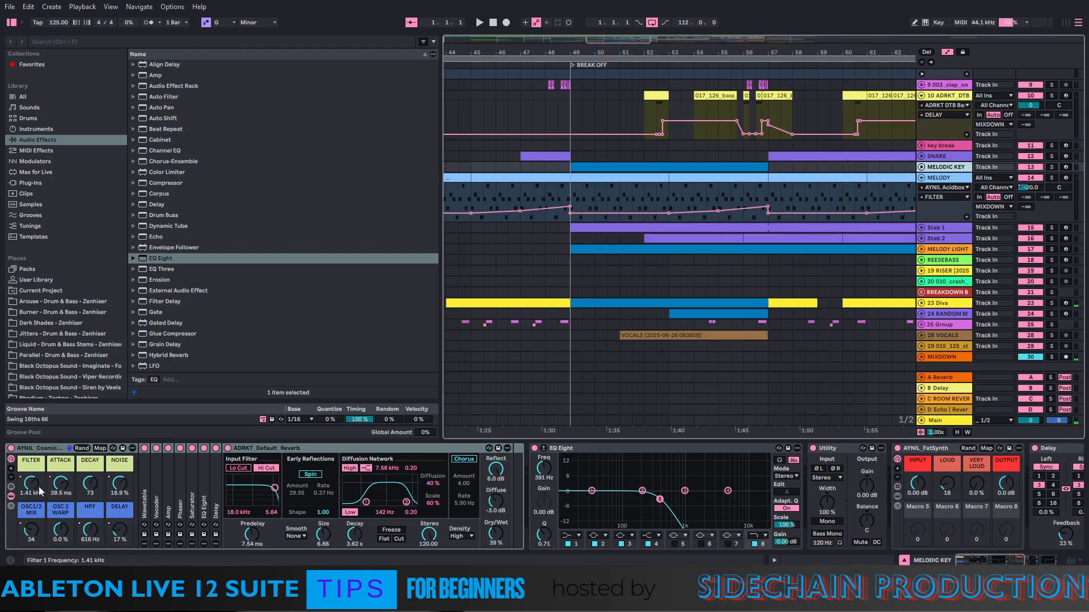
pyautogui.moveTo(975, 560); pyautogui.dragTo(1017, 559)
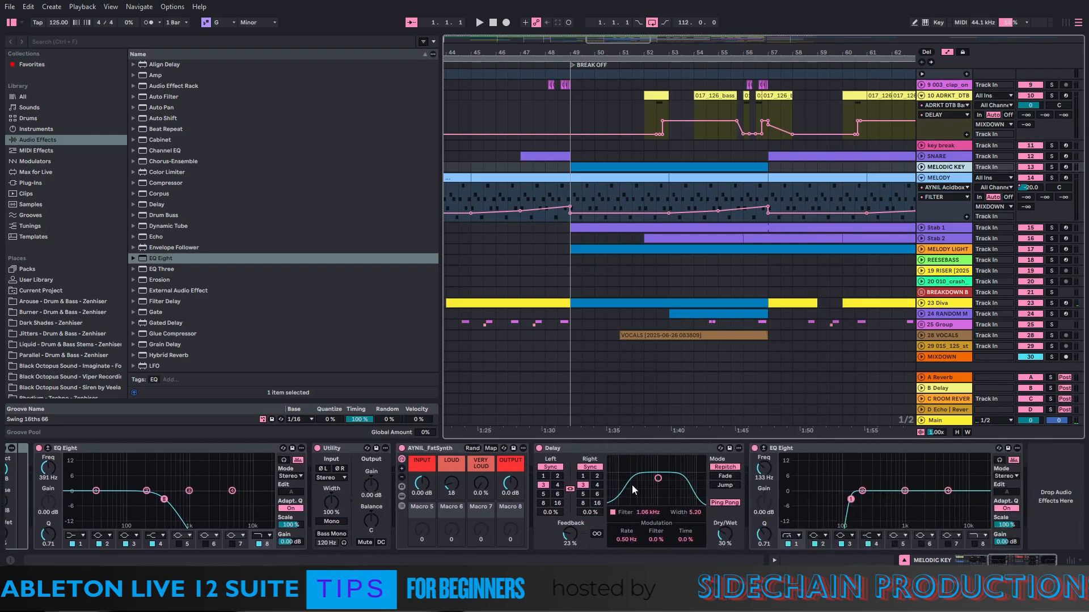
# Examine the device chains of the Stab 1 and Stab 2 tracks through to their last effects
pyautogui.click(587, 453)
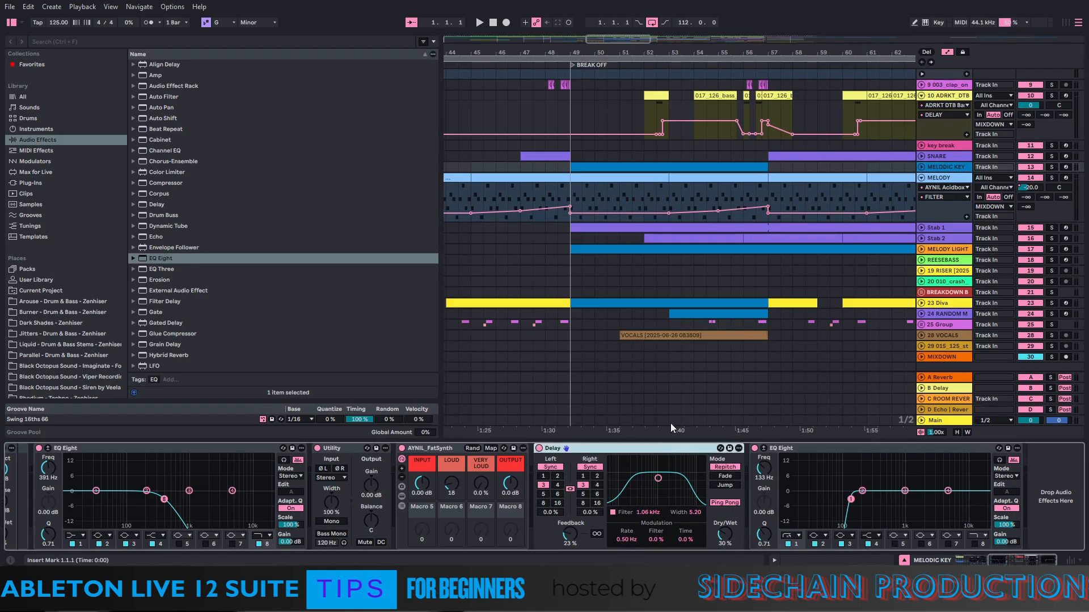
pyautogui.click(925, 229)
pyautogui.moveTo(978, 563); pyautogui.dragTo(1016, 561)
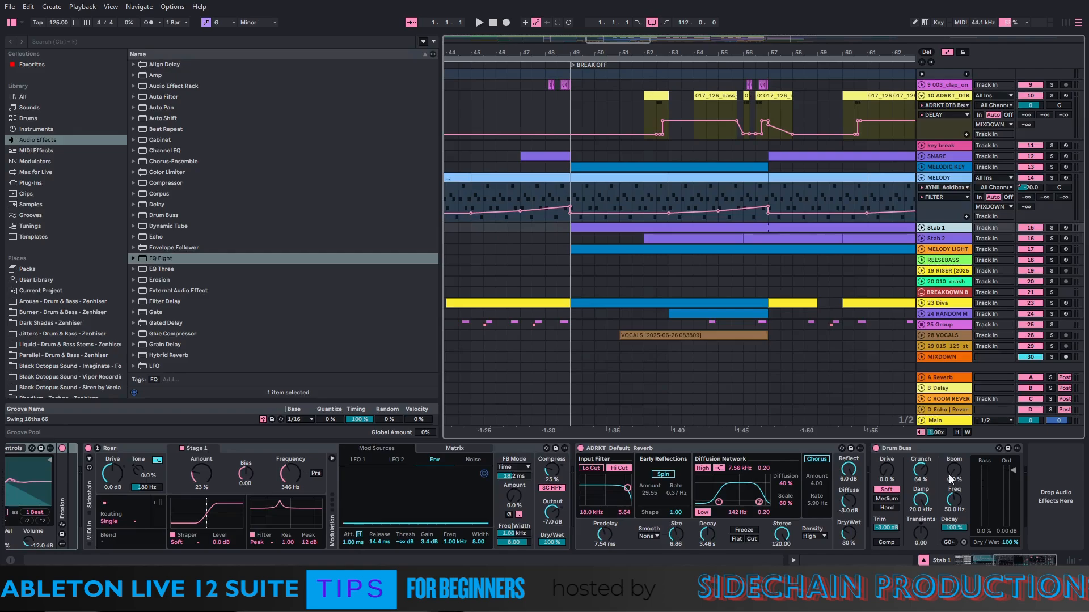
pyautogui.click(937, 240)
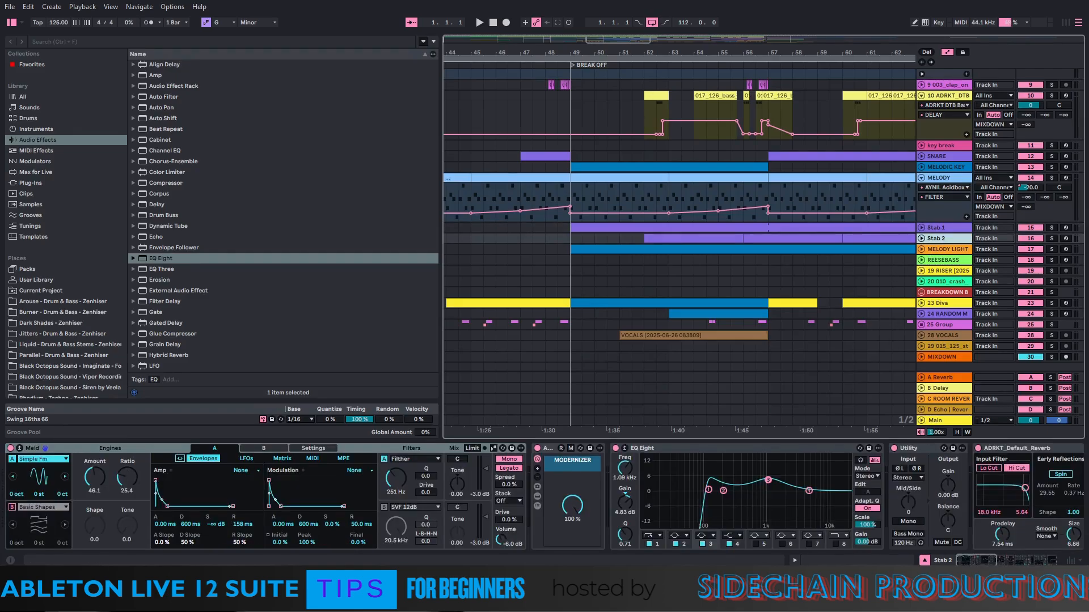
pyautogui.moveTo(978, 561); pyautogui.dragTo(1042, 561)
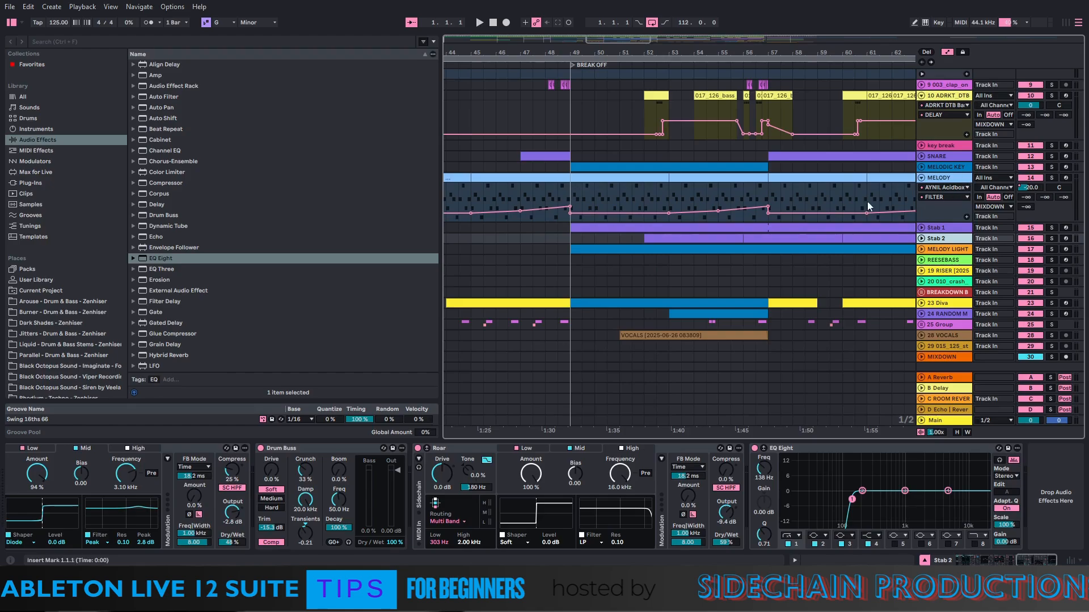
# Select the MELODY LIGHT track and examine its device chain from Zebra2 through to the EQ Eight
pyautogui.scroll(-1, 868, 206)
pyautogui.click(822, 234)
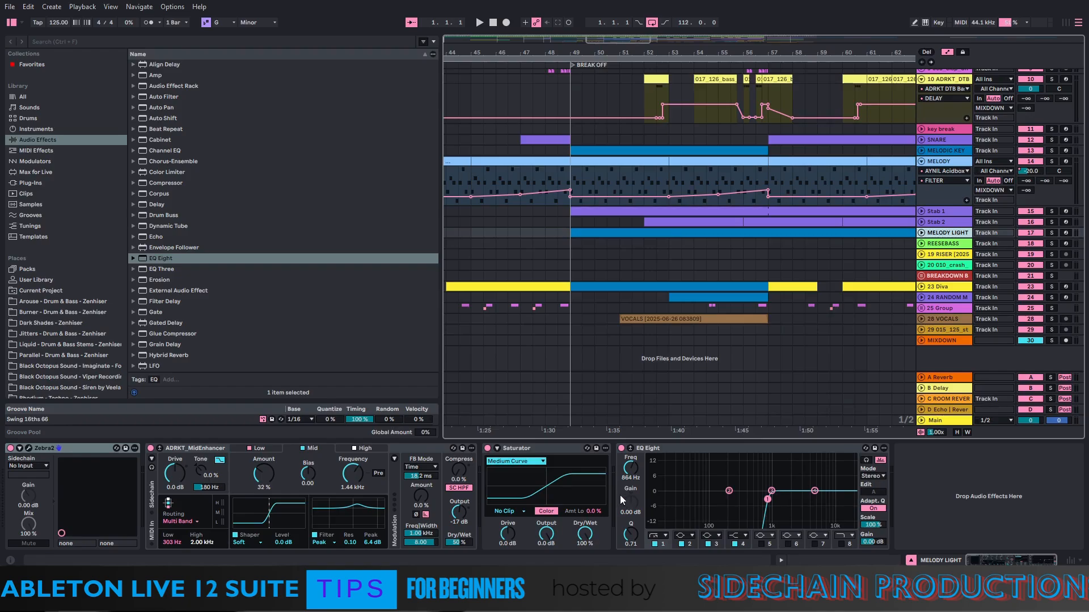
pyautogui.click(921, 233)
pyautogui.click(922, 233)
pyautogui.moveTo(639, 55); pyautogui.dragTo(635, 47)
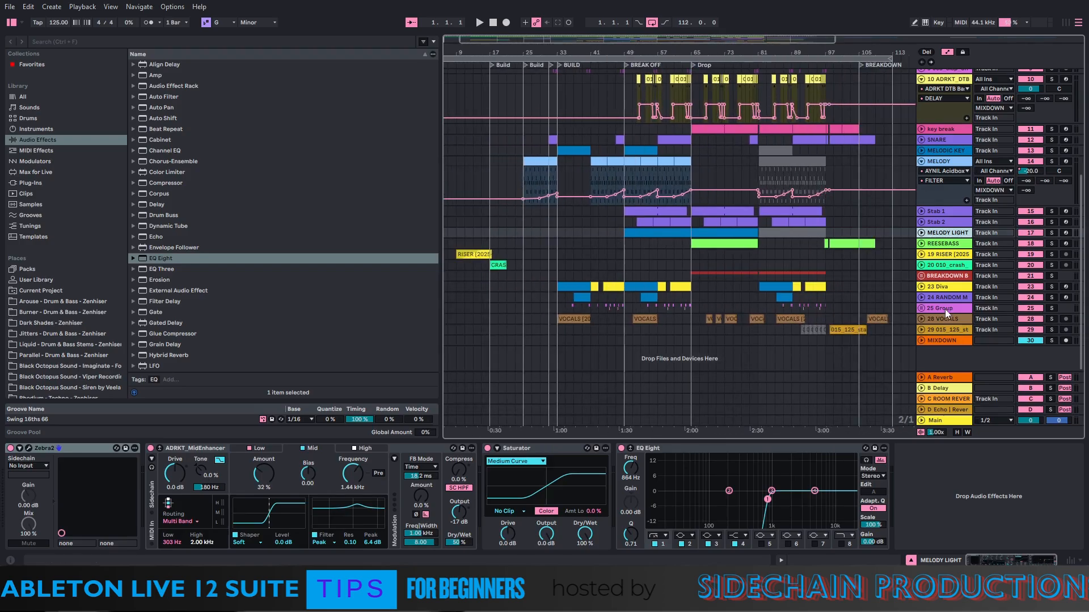
# Select the 23 Diva track, unfold it to examine its devices and clips, and collapse it
pyautogui.click(945, 290)
pyautogui.click(922, 287)
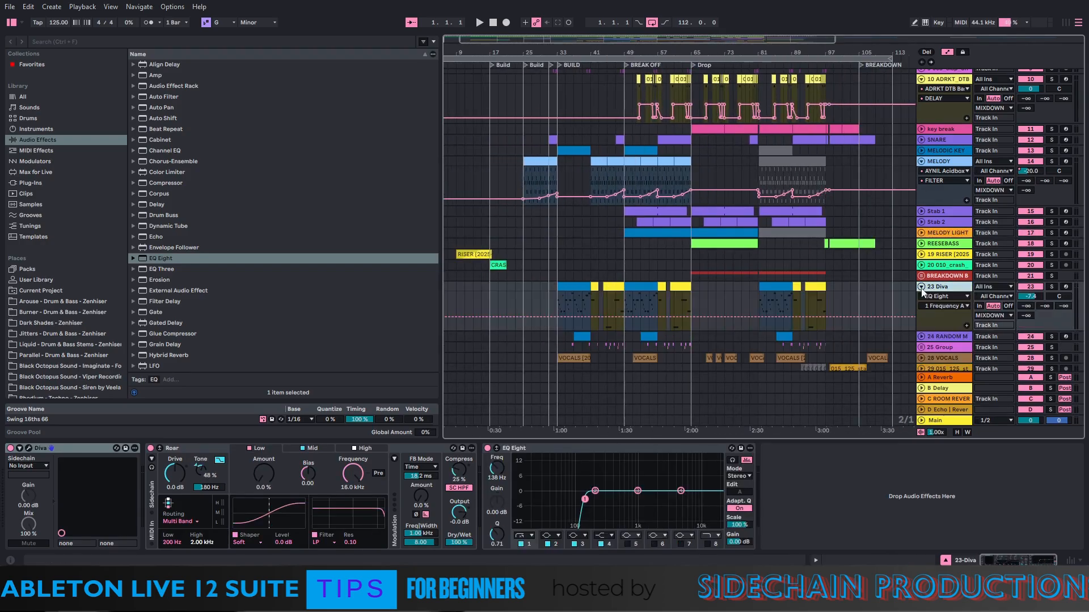
pyautogui.scroll(-3, 617, 311)
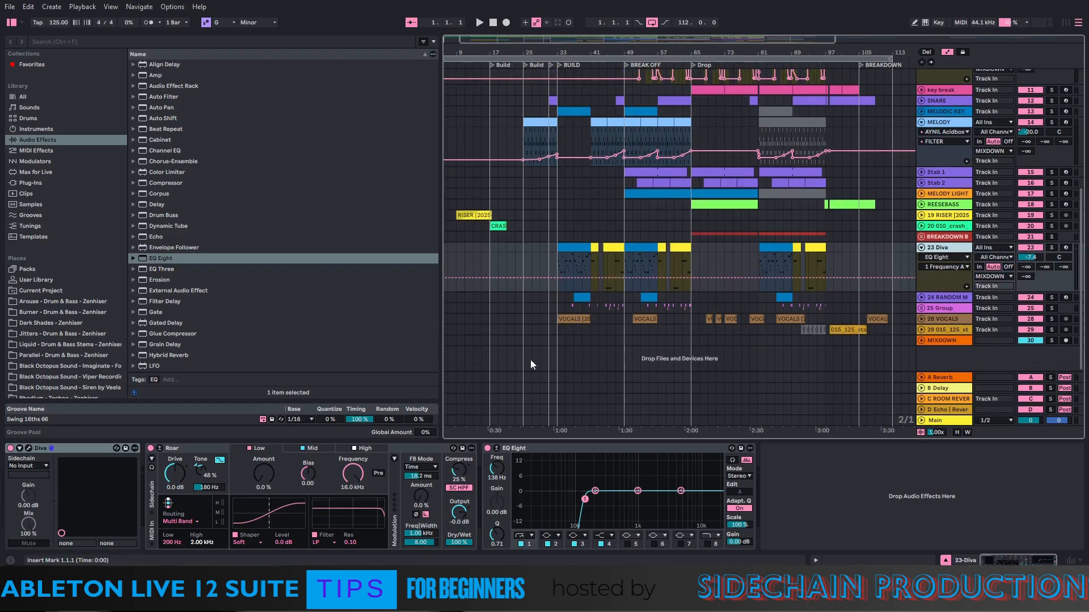
pyautogui.click(922, 248)
# Examine the device chains of the 24 RANDOM Metal track and the 25 Group track
pyautogui.click(945, 260)
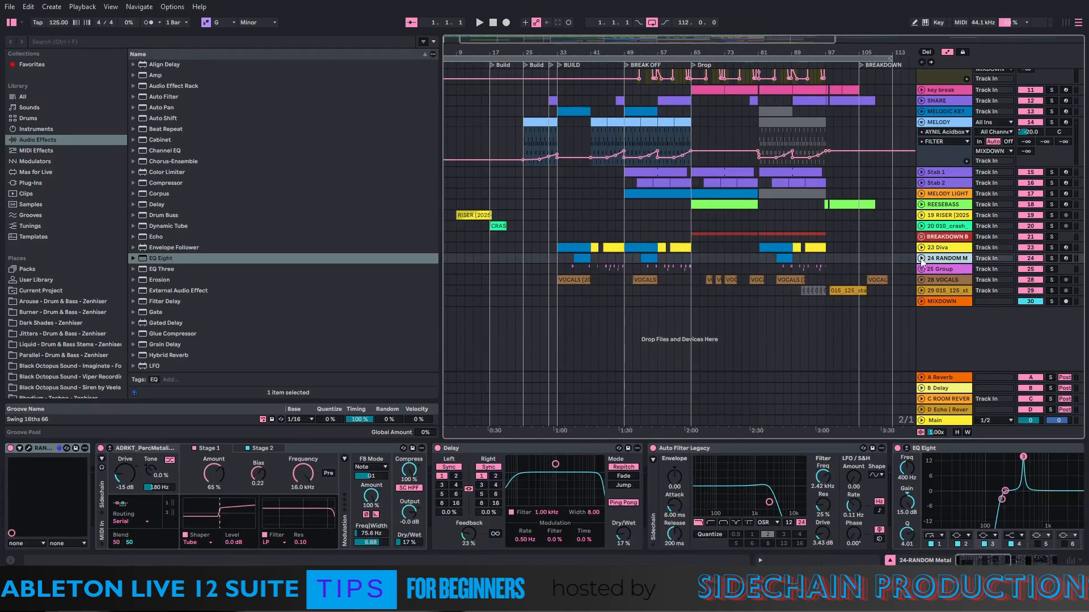
pyautogui.click(940, 269)
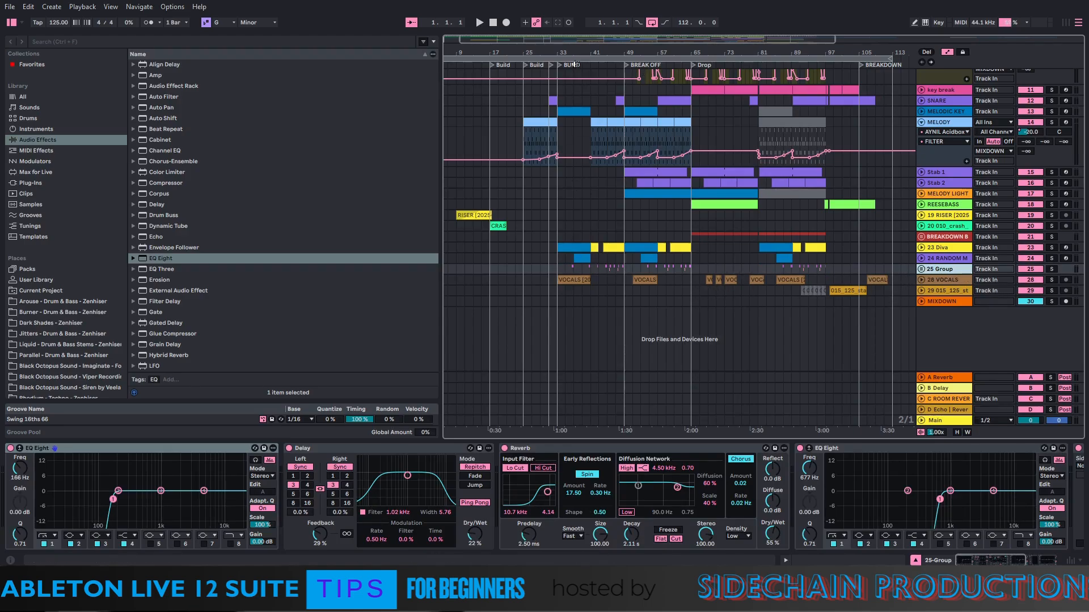
pyautogui.moveTo(566, 53); pyautogui.dragTo(529, 53)
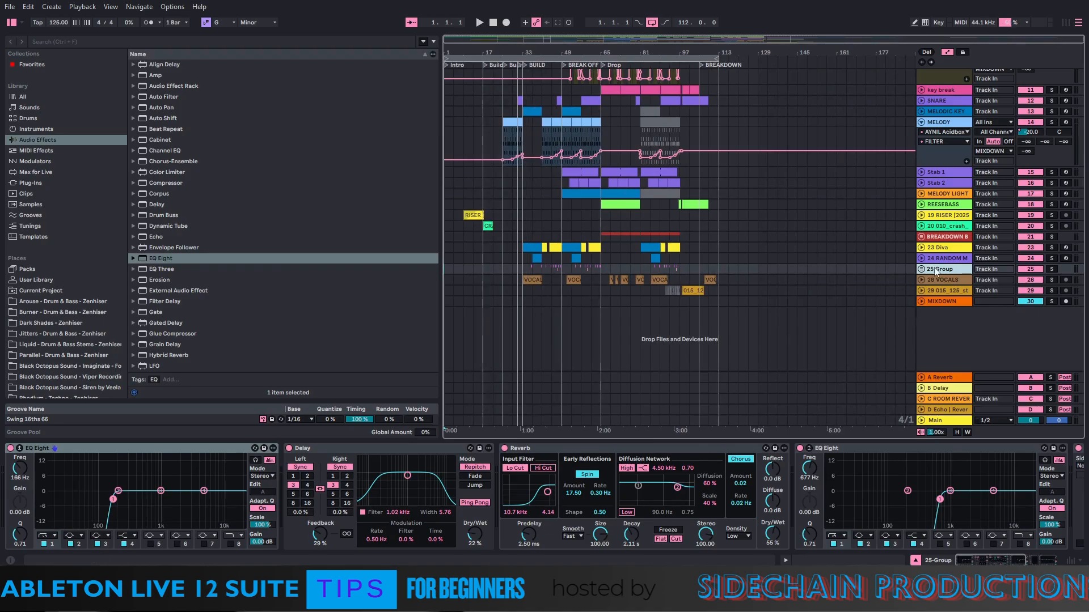
# Collapse the unfolded MELODY, ADRKT bass, Pad and Kick tracks and fold 2 Group to compact the whole arrangement
pyautogui.click(922, 123)
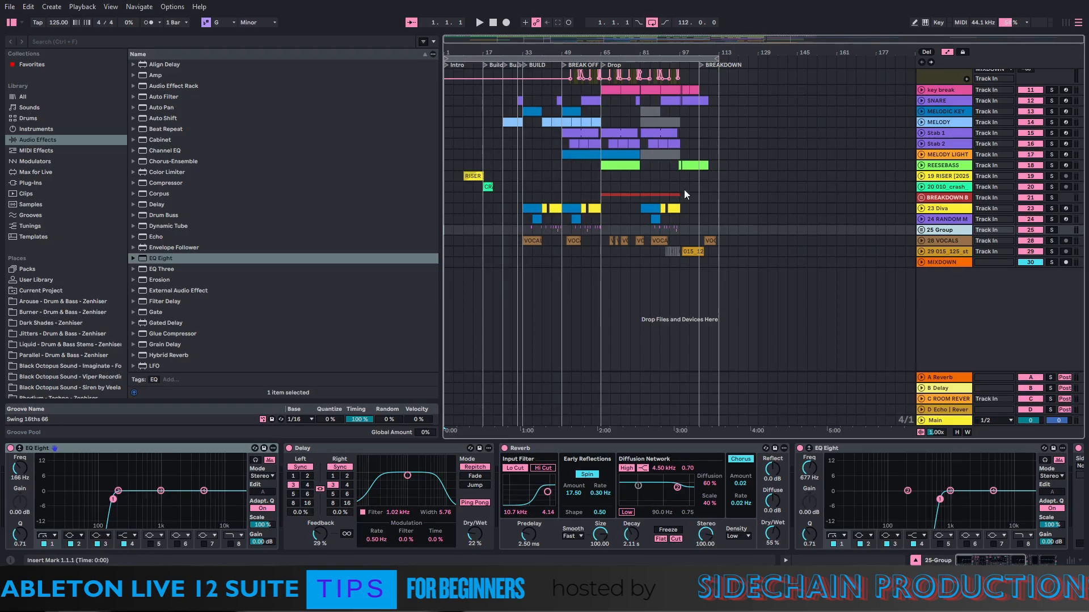
pyautogui.scroll(2, 535, 230)
pyautogui.scroll(3, 535, 227)
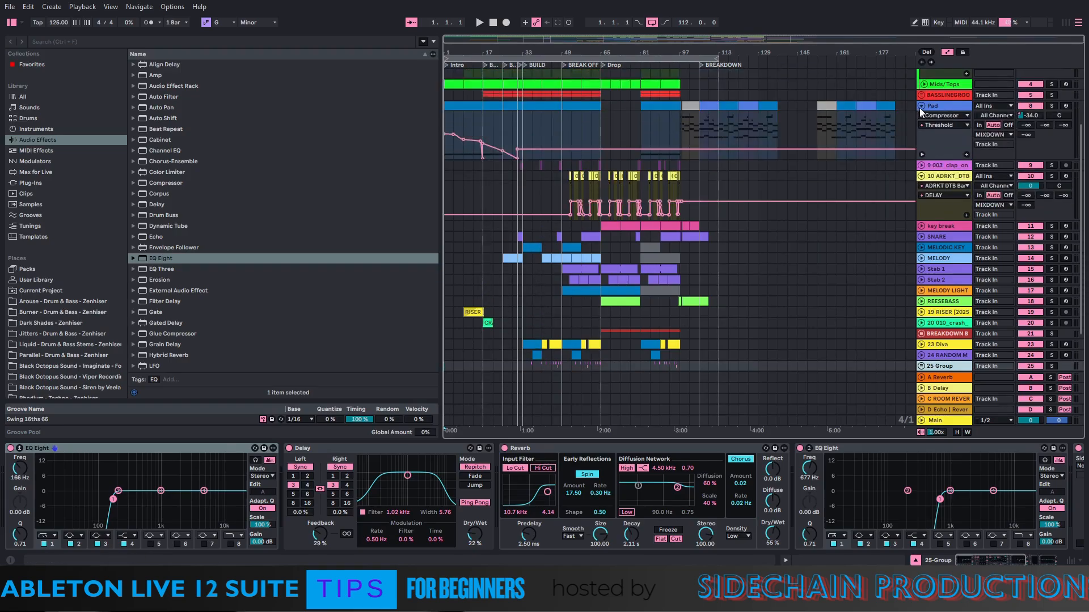
pyautogui.click(922, 127)
pyautogui.scroll(5, 572, 193)
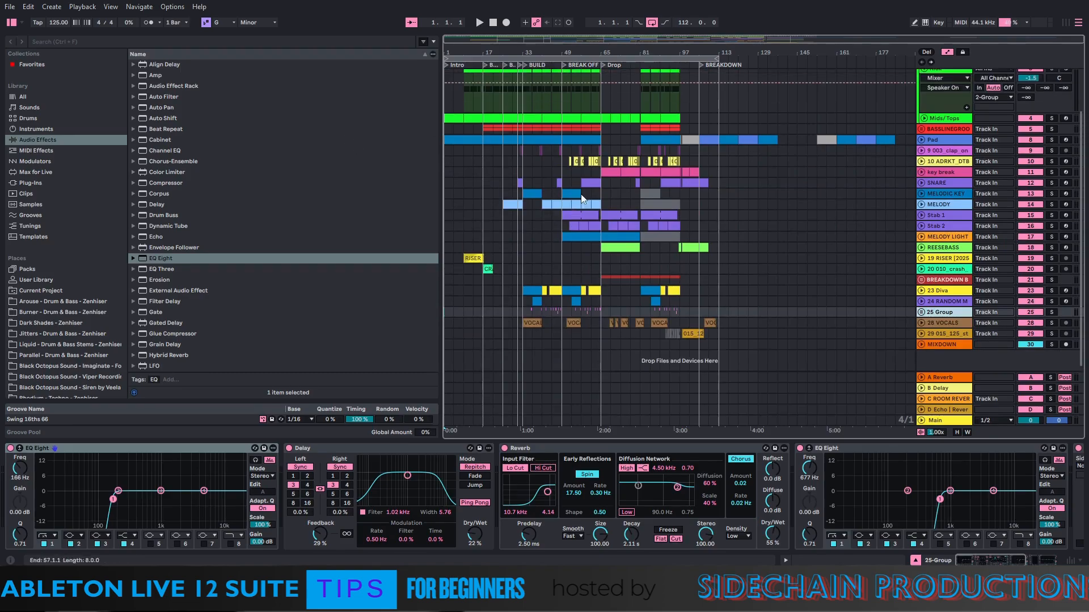
pyautogui.click(923, 125)
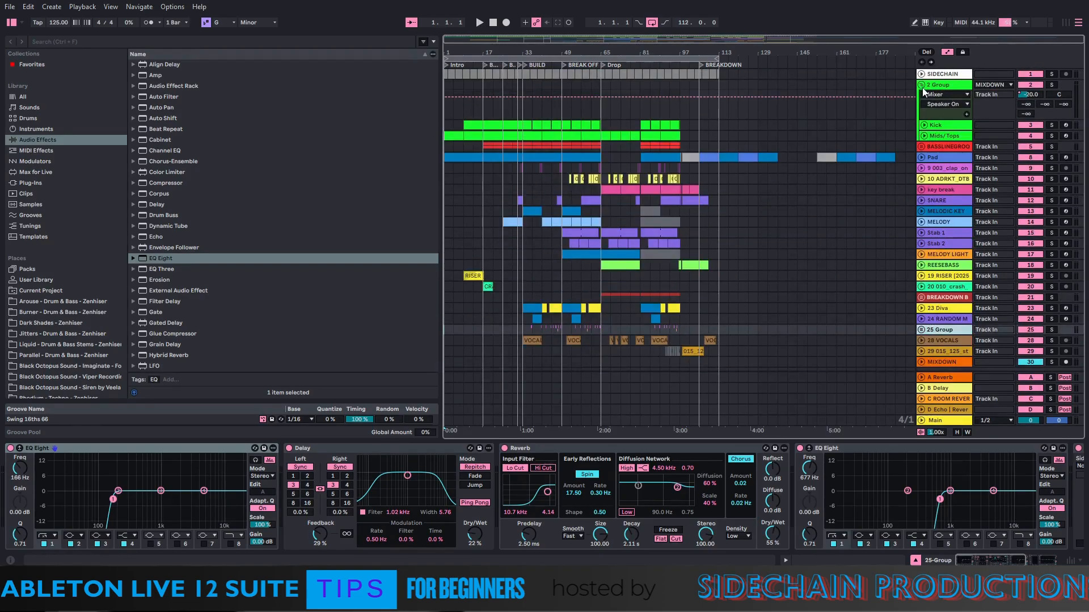
pyautogui.click(921, 85)
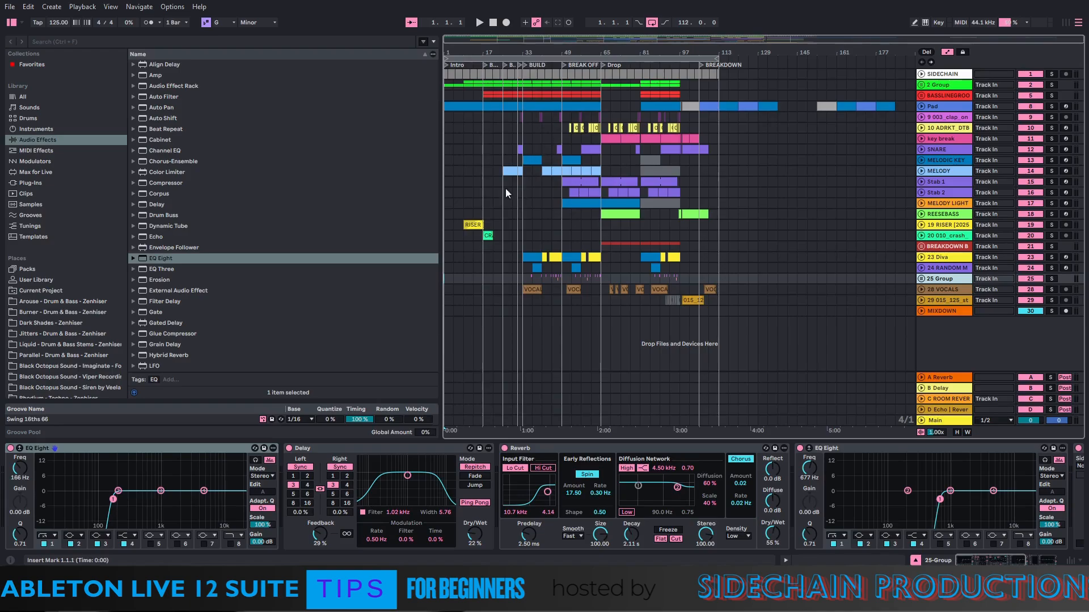
# Place the insert marker at bar 33, examine the 28 VOCALS track's Echo Dry/Wet automation, and collapse the track
pyautogui.click(522, 161)
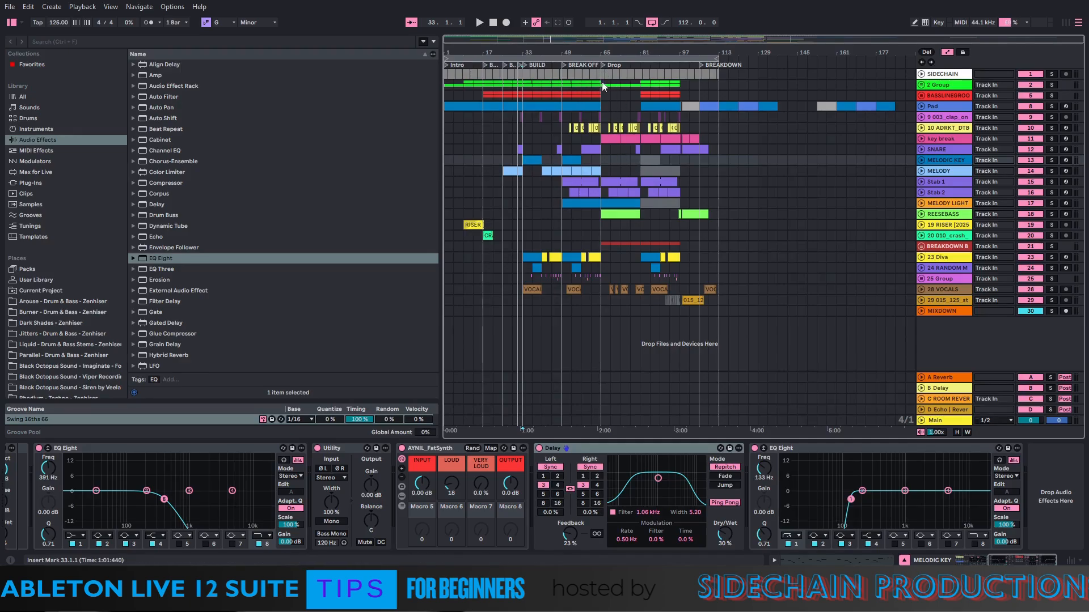
pyautogui.moveTo(562, 54); pyautogui.dragTo(606, 102)
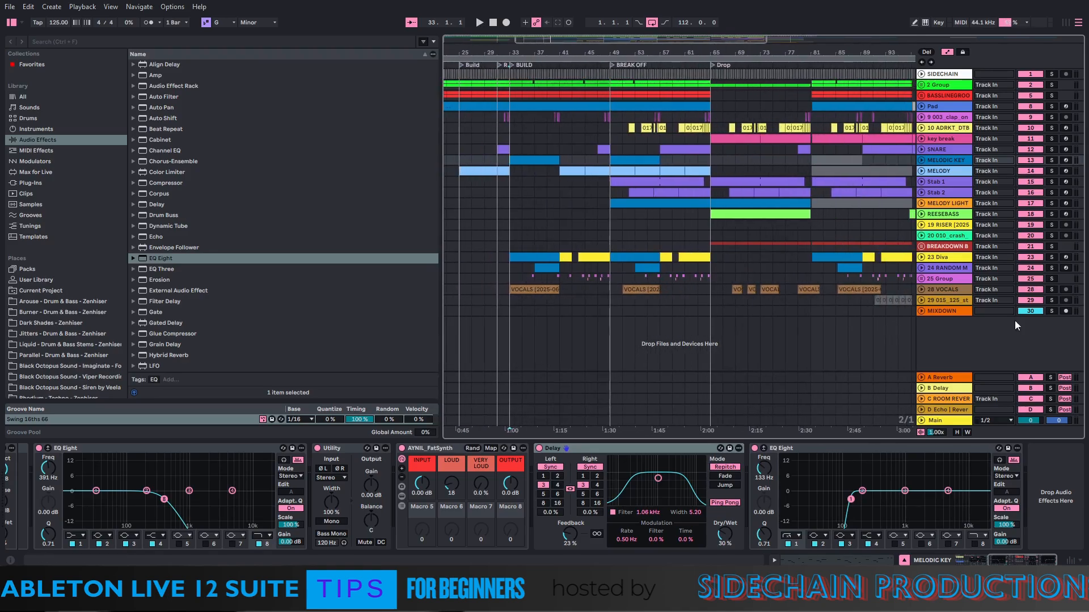
pyautogui.click(940, 289)
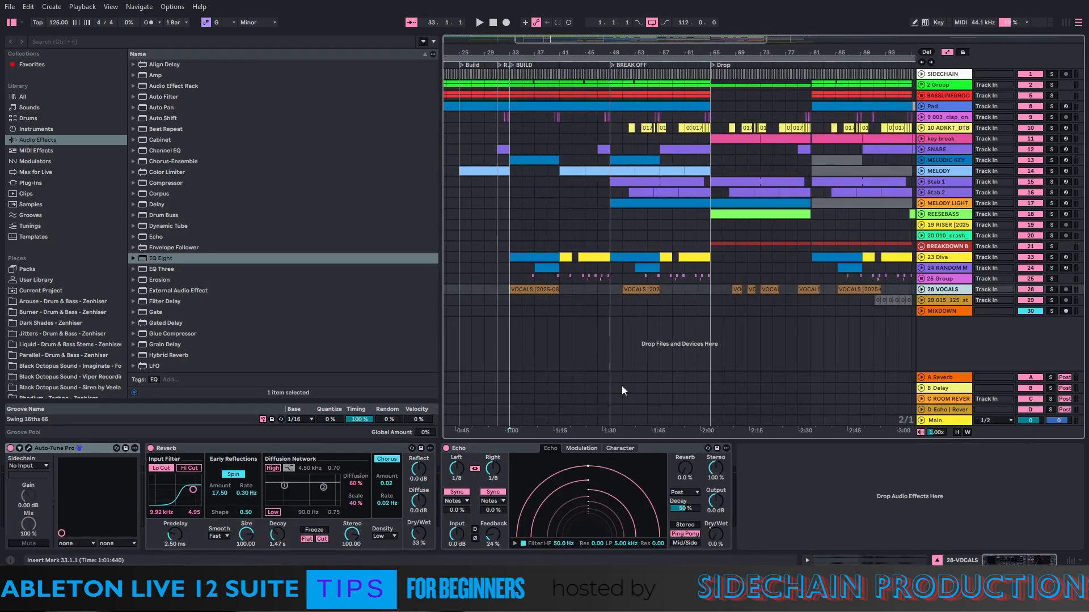
pyautogui.rightClick(719, 536)
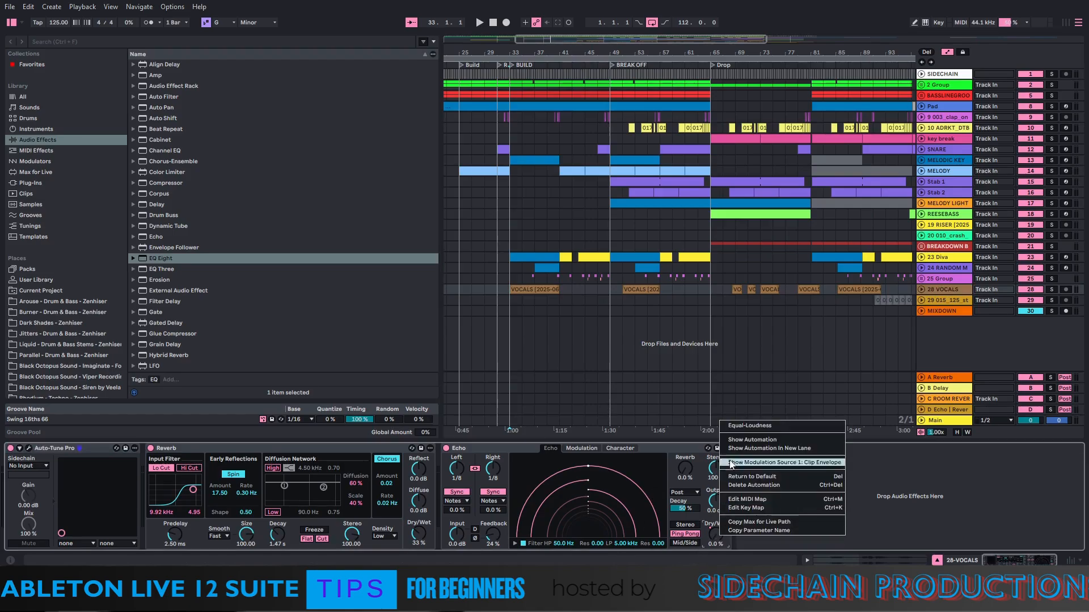
pyautogui.click(748, 440)
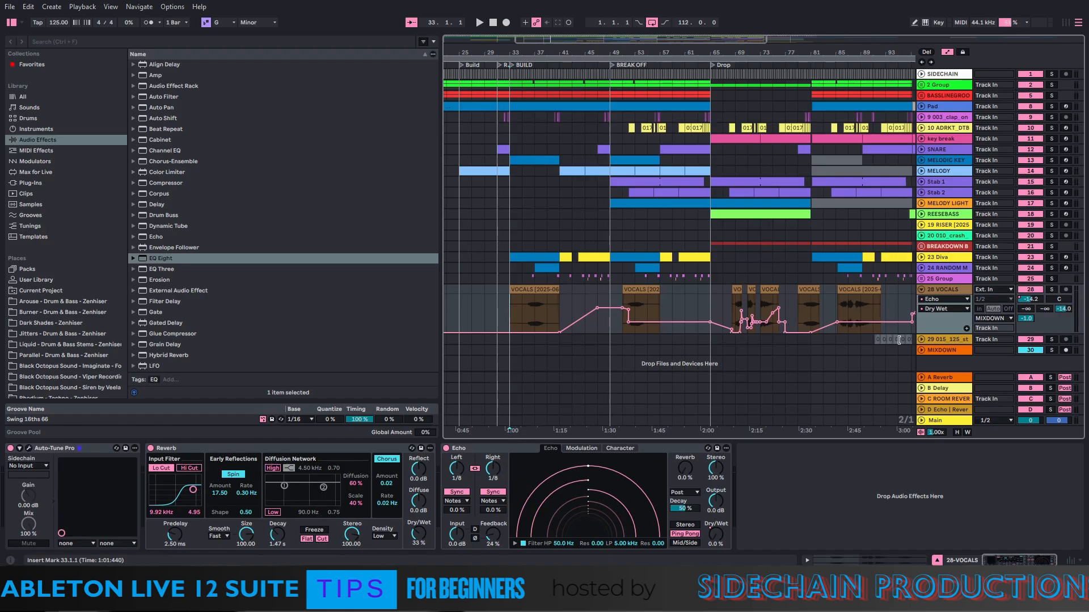
pyautogui.click(942, 289)
pyautogui.click(922, 290)
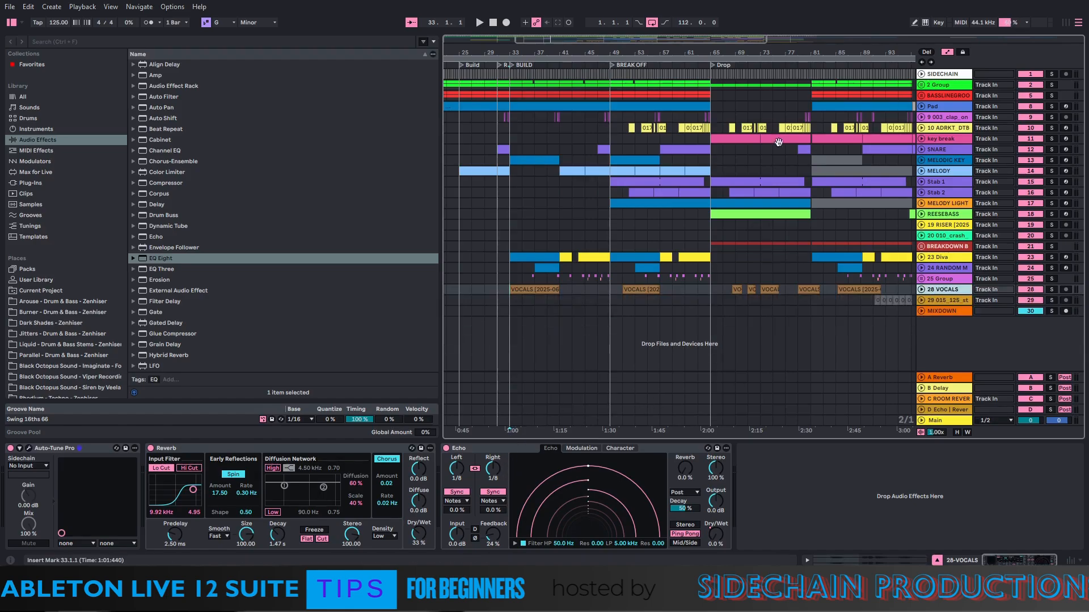
# Select the MIXDOWN track and show the Device On automation of its EQ Eight
pyautogui.click(948, 308)
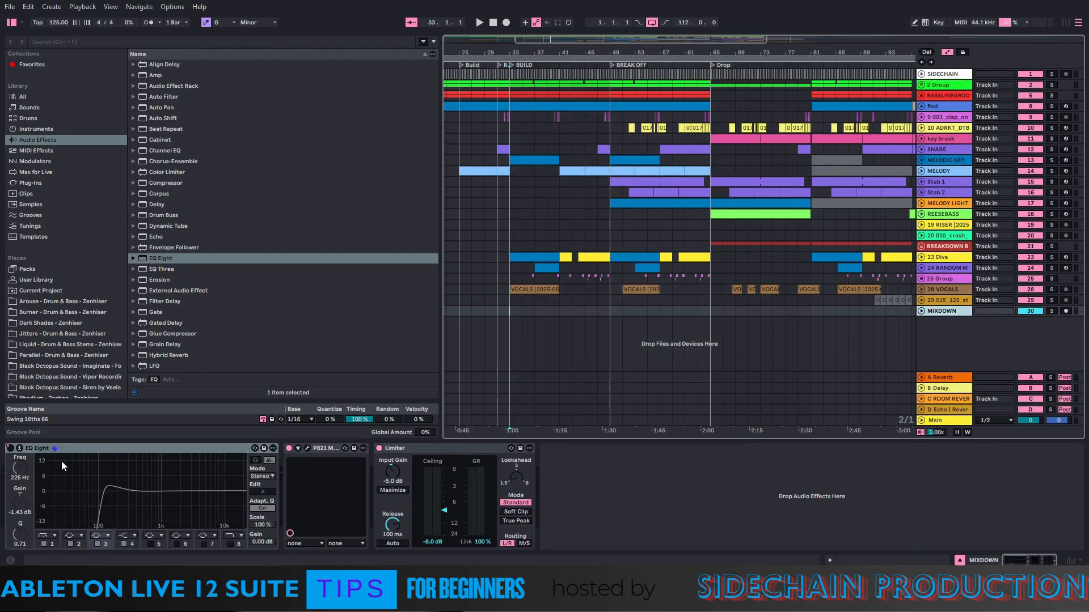
pyautogui.rightClick(9, 450)
pyautogui.click(25, 458)
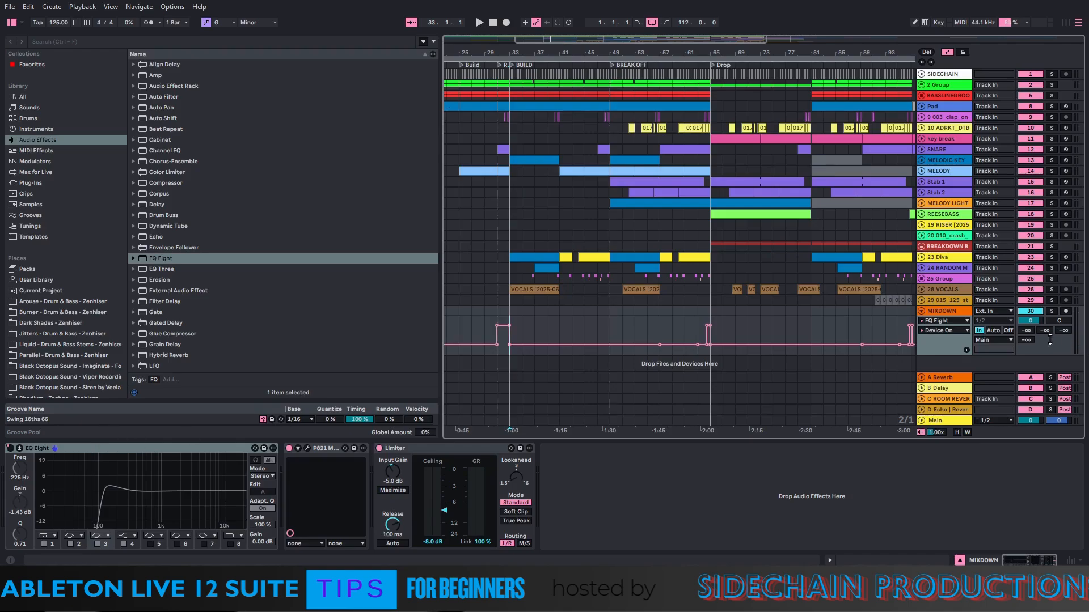
# Audition the MIXDOWN track in solo from bar 33, check its peak level in the mixer, stop playback, and unsolo it
pyautogui.click(482, 21)
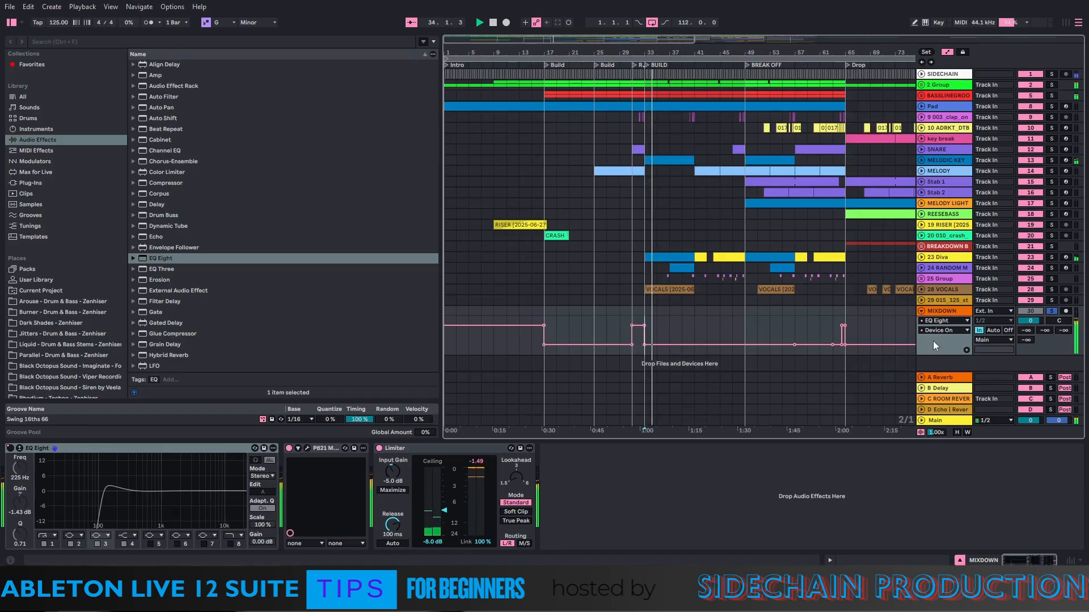
pyautogui.press('Tab')
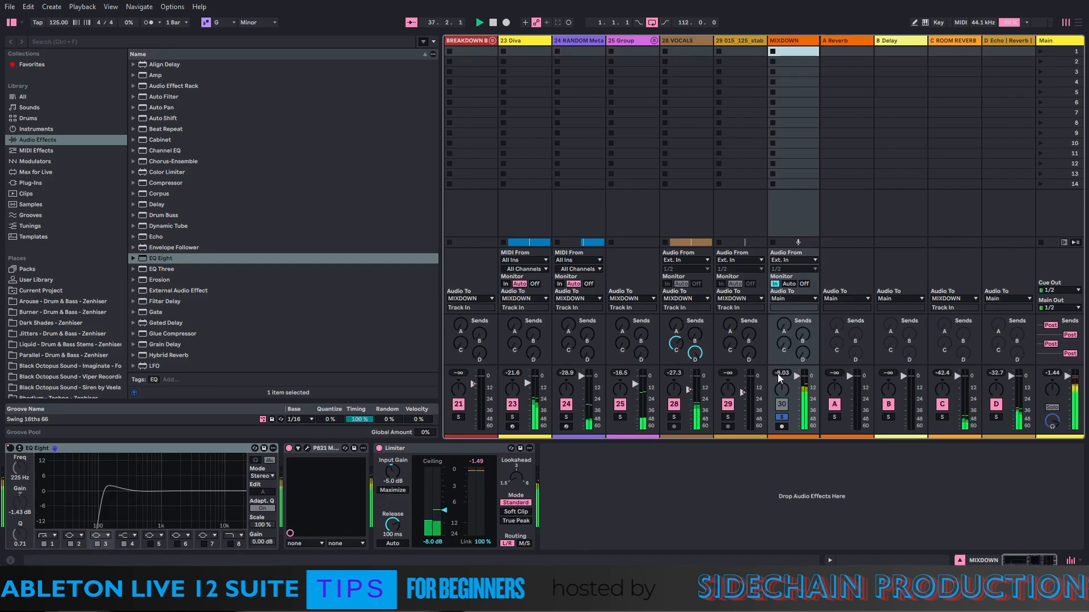
pyautogui.moveTo(778, 374); pyautogui.dragTo(779, 408)
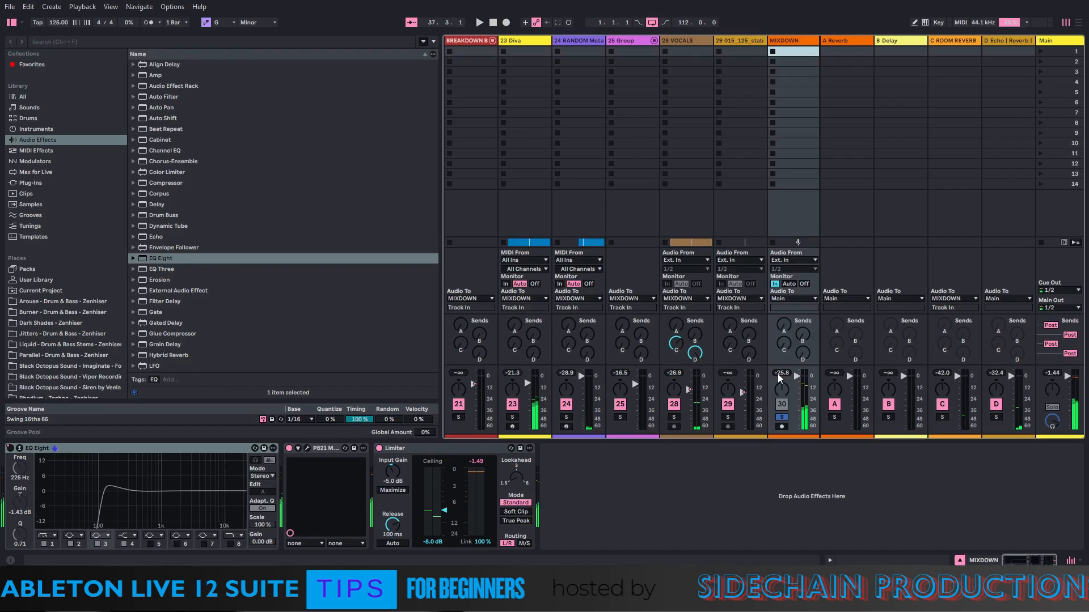
pyautogui.press('Tab')
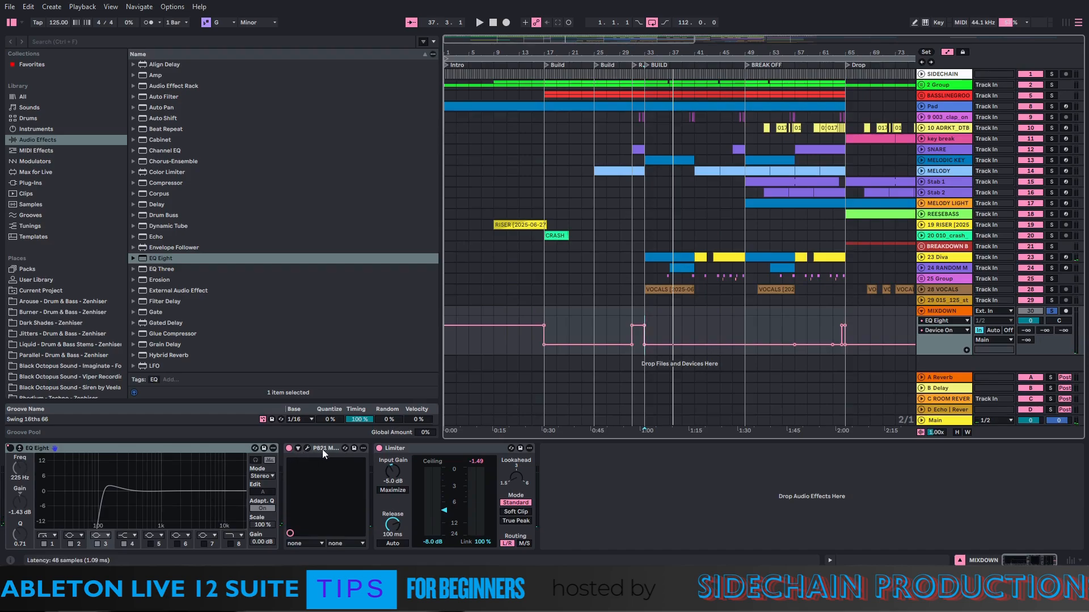
pyautogui.scroll(-1, 951, 386)
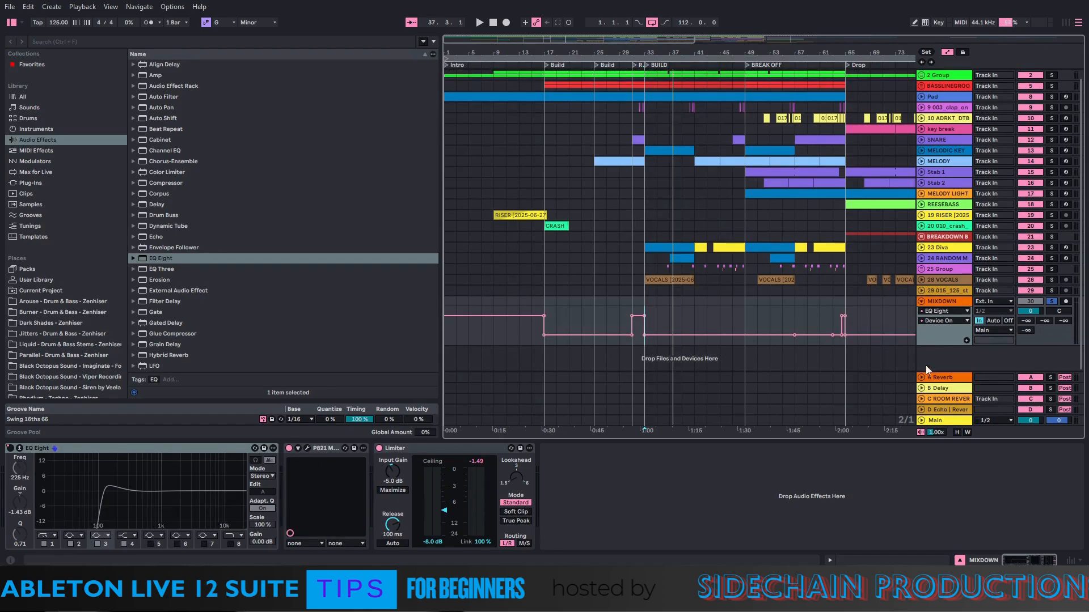
pyautogui.click(1047, 302)
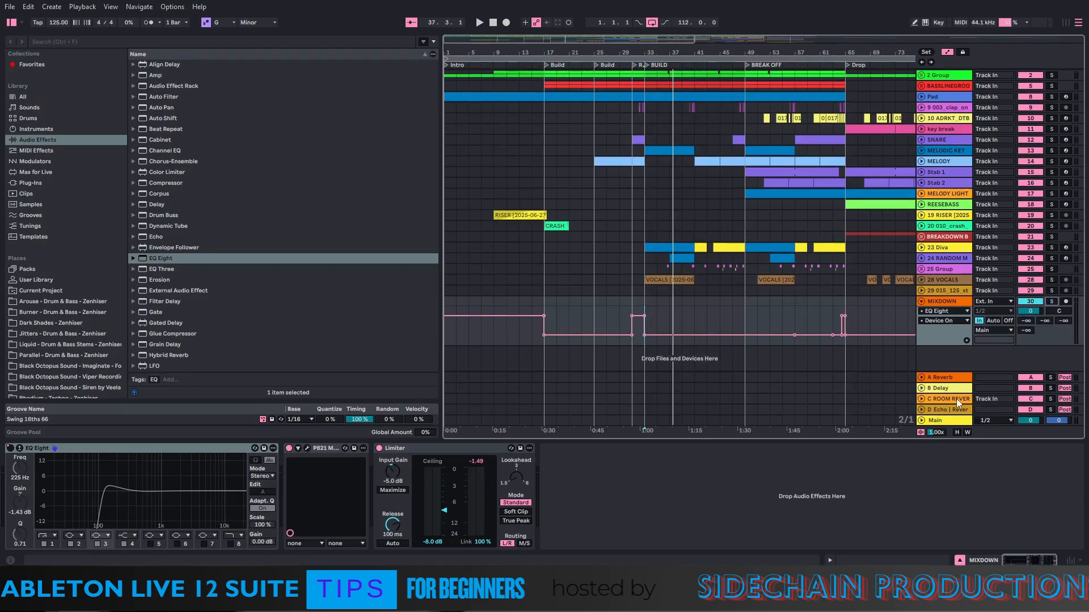
# Examine the mastering chain rack on the Main track and collapse the MIXDOWN track
pyautogui.click(948, 421)
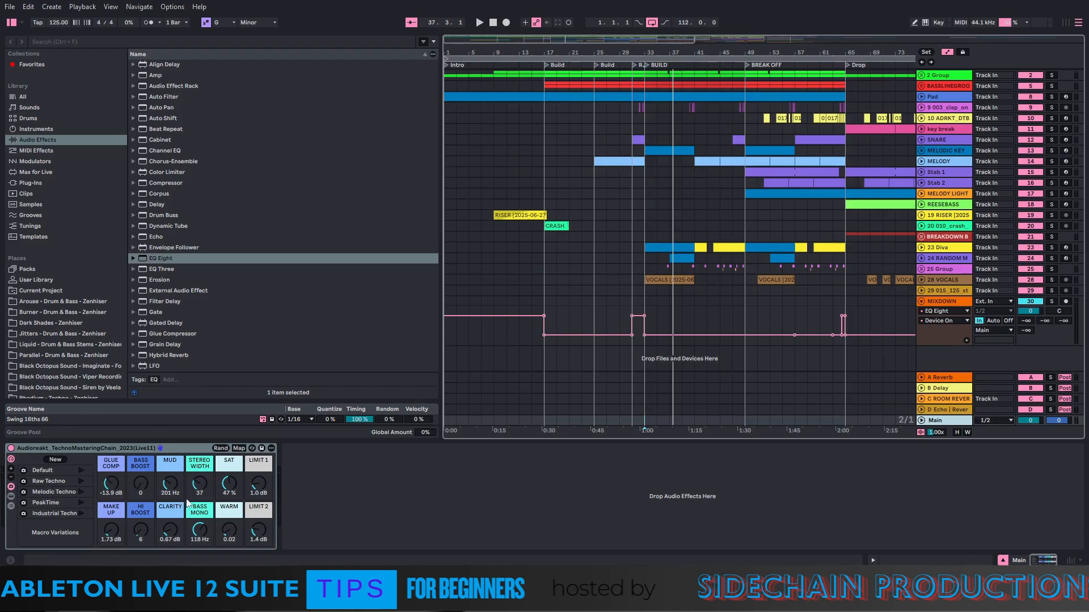
pyautogui.click(921, 301)
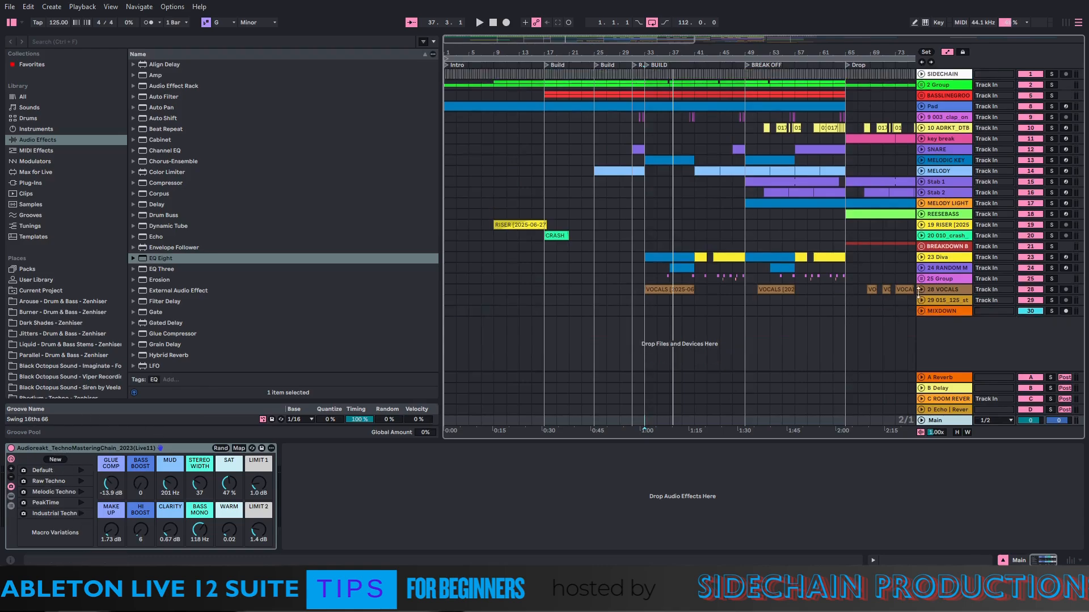
# Unfold 2 Group and view its output routing options, leaving it routed to MIXDOWN
pyautogui.click(944, 84)
pyautogui.click(922, 86)
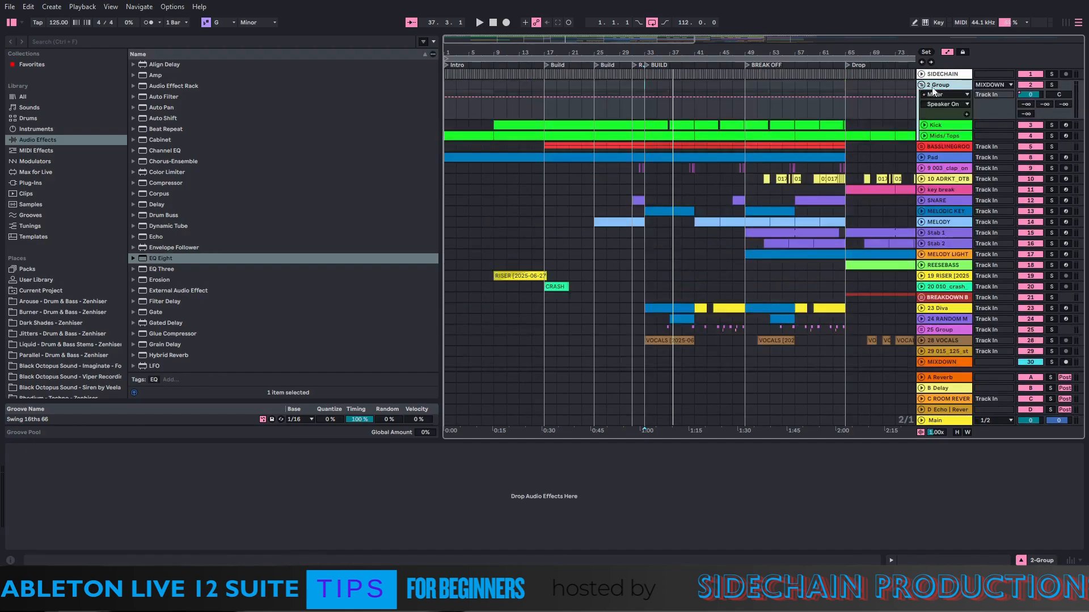
pyautogui.click(998, 86)
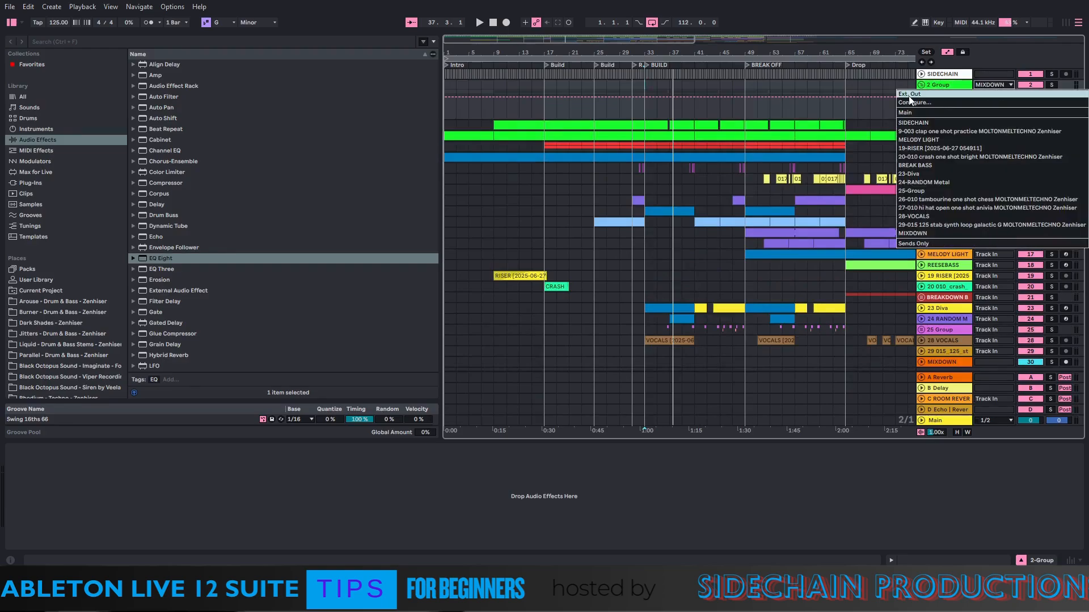
pyautogui.click(995, 84)
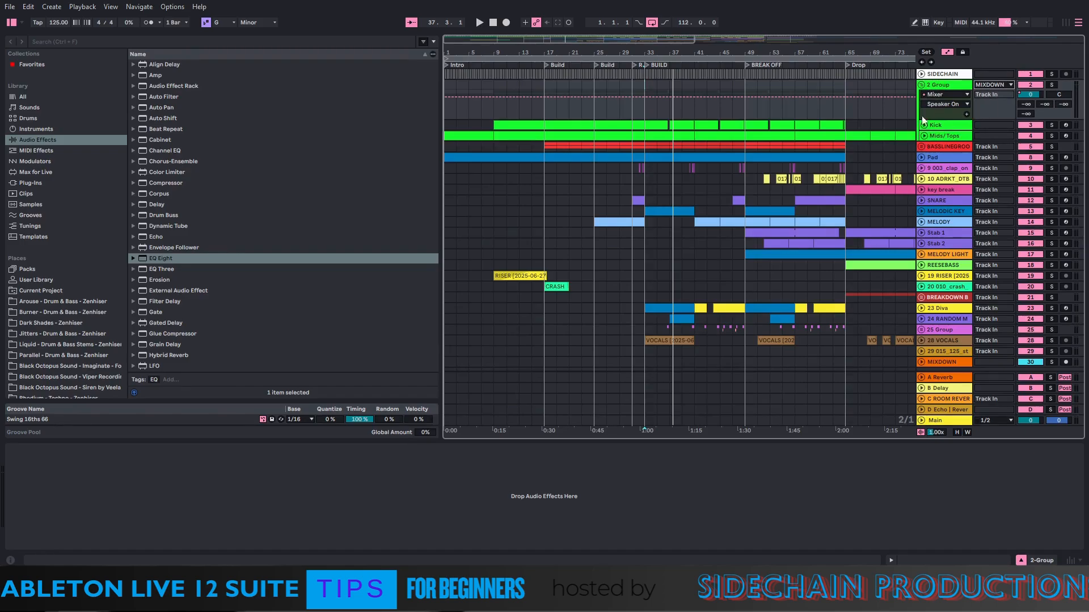
# Check the Kick track's output routing, fold it together with 2 Group, and look over the bassline group
pyautogui.click(924, 124)
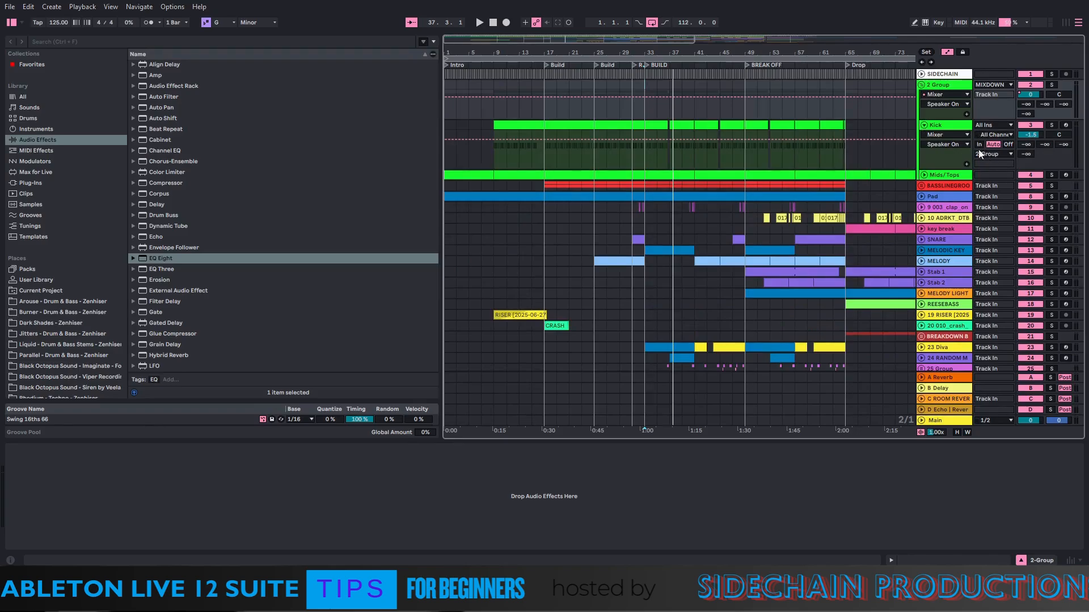
pyautogui.click(924, 125)
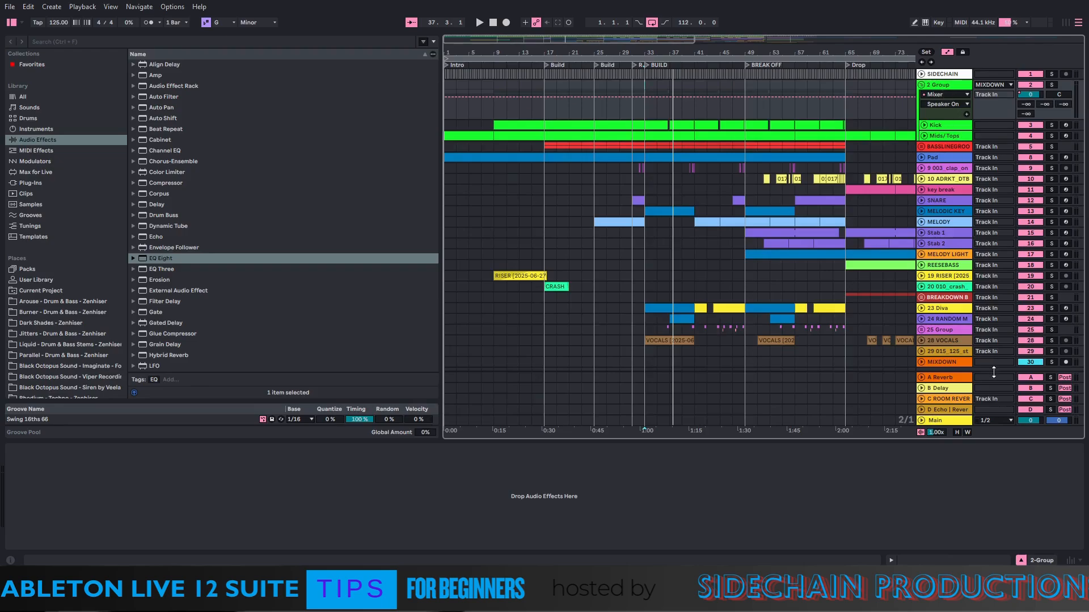
pyautogui.click(921, 85)
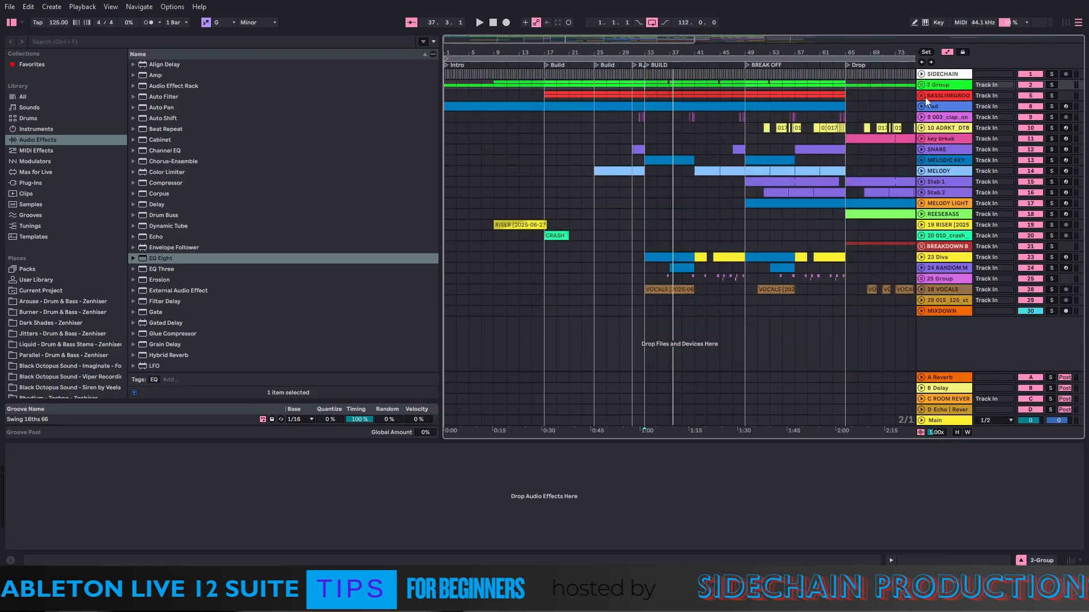
pyautogui.click(922, 95)
pyautogui.click(922, 97)
# Play the arrangement from bar 17 with MIXDOWN muted, check the C Room Reverb return's output routing, stop playback, and reactivate MIXDOWN
pyautogui.click(551, 127)
pyautogui.click(479, 23)
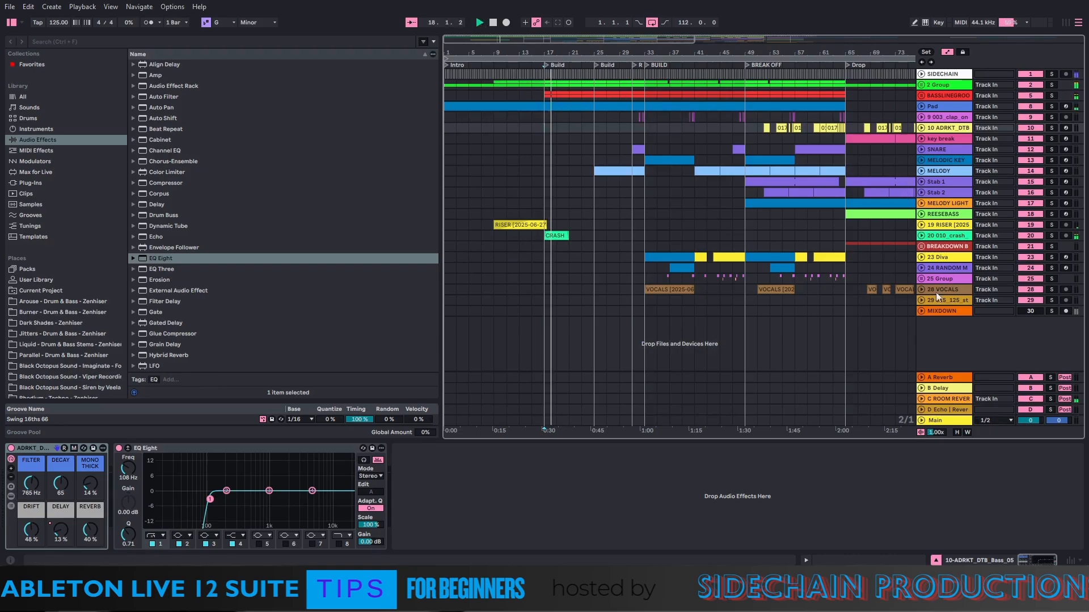
pyautogui.click(922, 399)
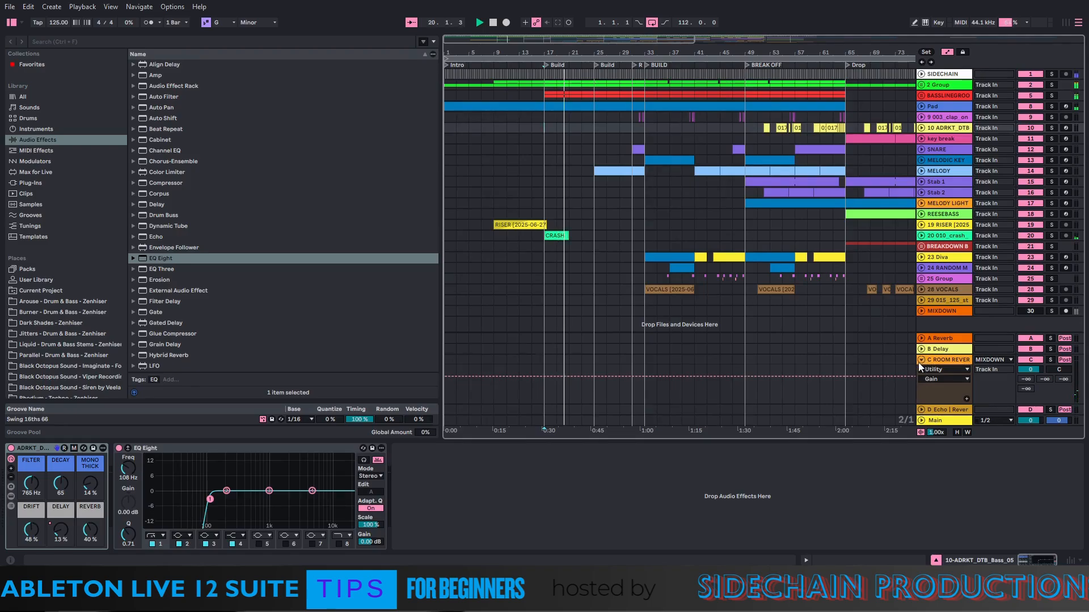
pyautogui.click(921, 360)
pyautogui.click(494, 23)
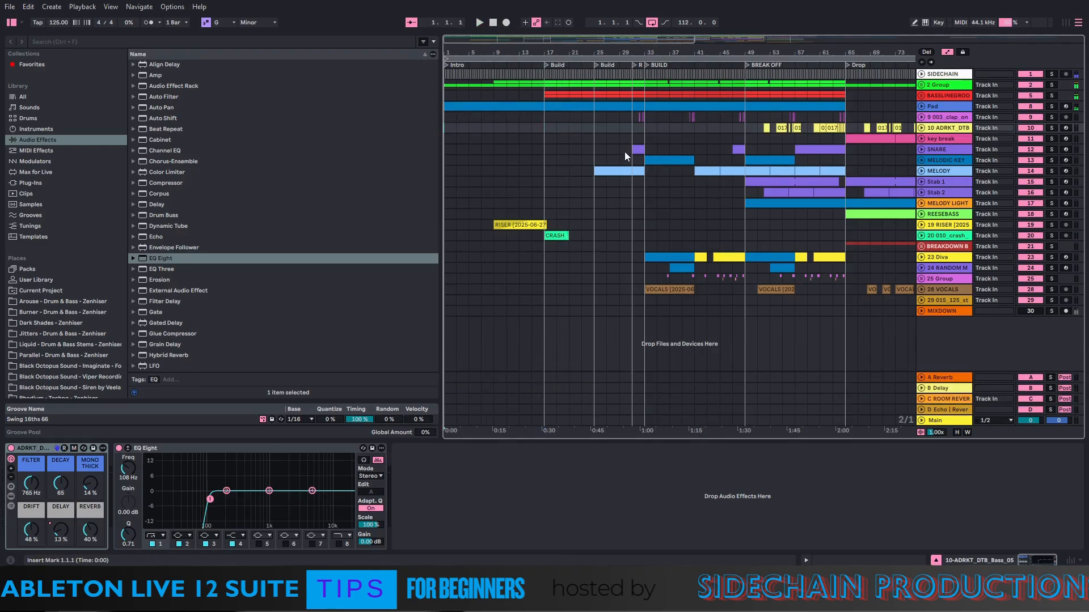
pyautogui.click(1029, 312)
# Arm the MIXDOWN track, record the mix onto it from bar 17, unfold it, and stop recording
pyautogui.click(543, 122)
pyautogui.click(1066, 310)
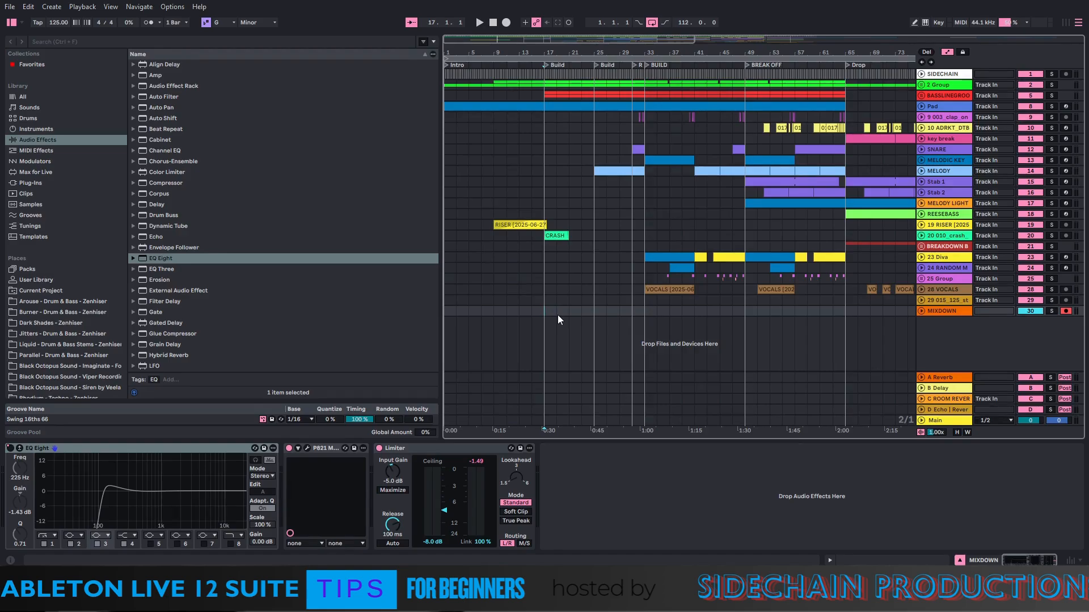
pyautogui.press('F9')
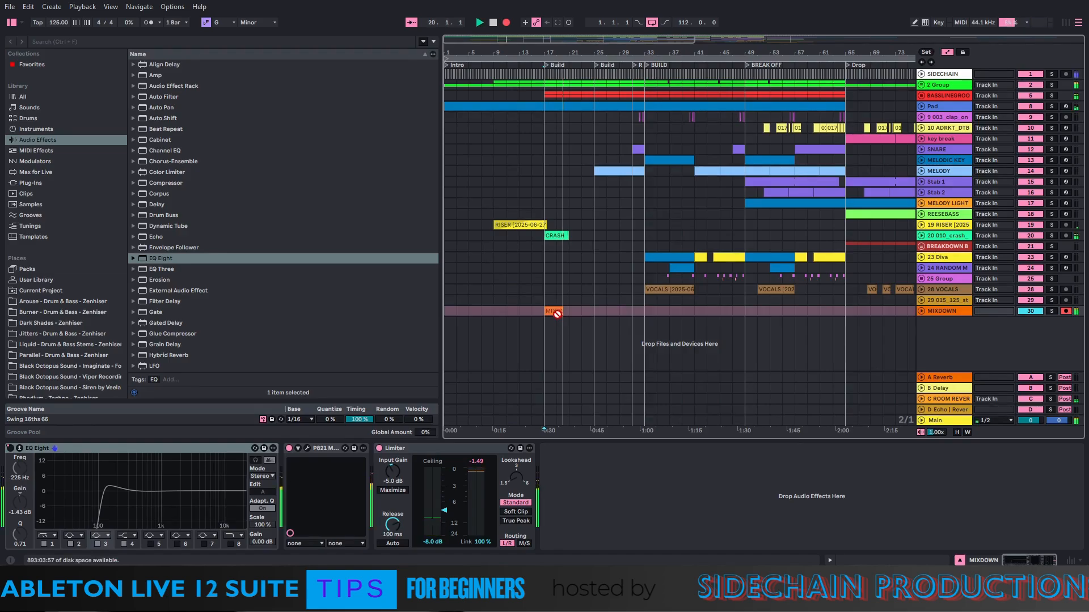
pyautogui.click(920, 313)
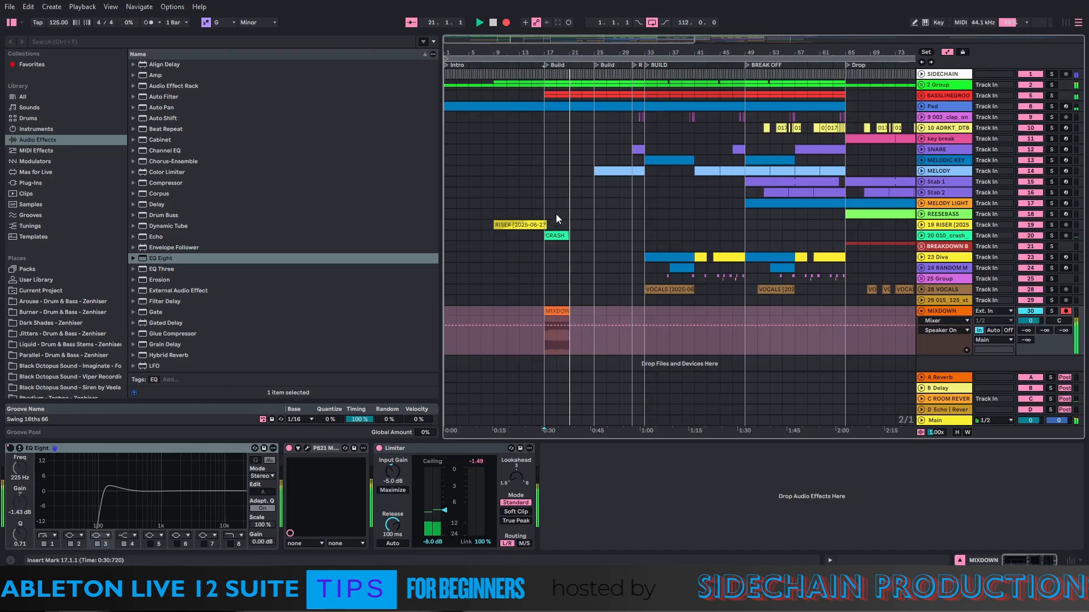
pyautogui.click(493, 22)
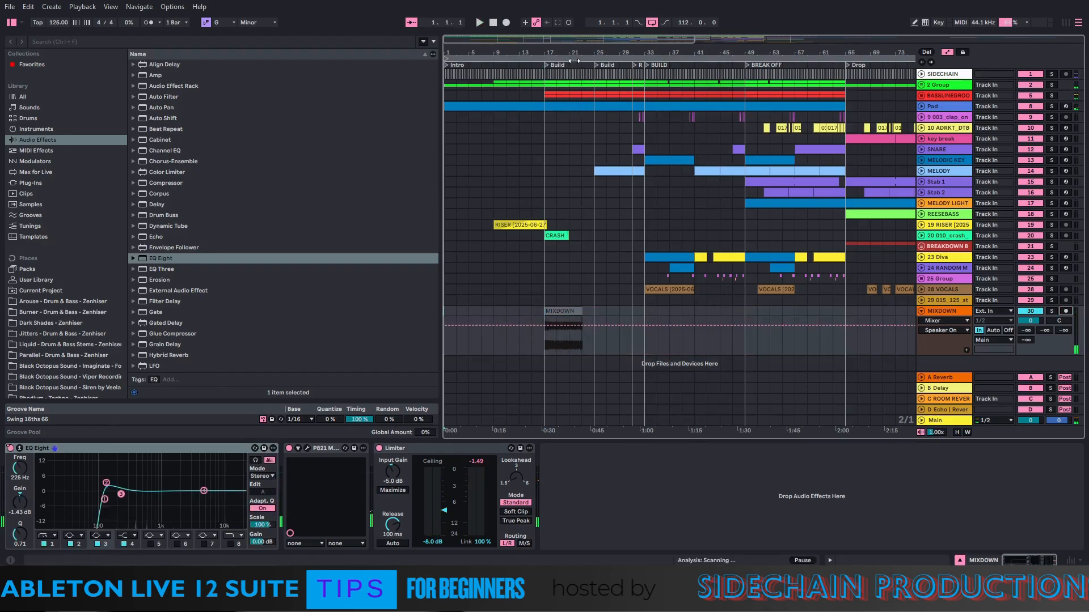
# Open the recorded MIXDOWN clip and set its clip gain to 7.2 dB
pyautogui.moveTo(570, 54); pyautogui.dragTo(570, 280)
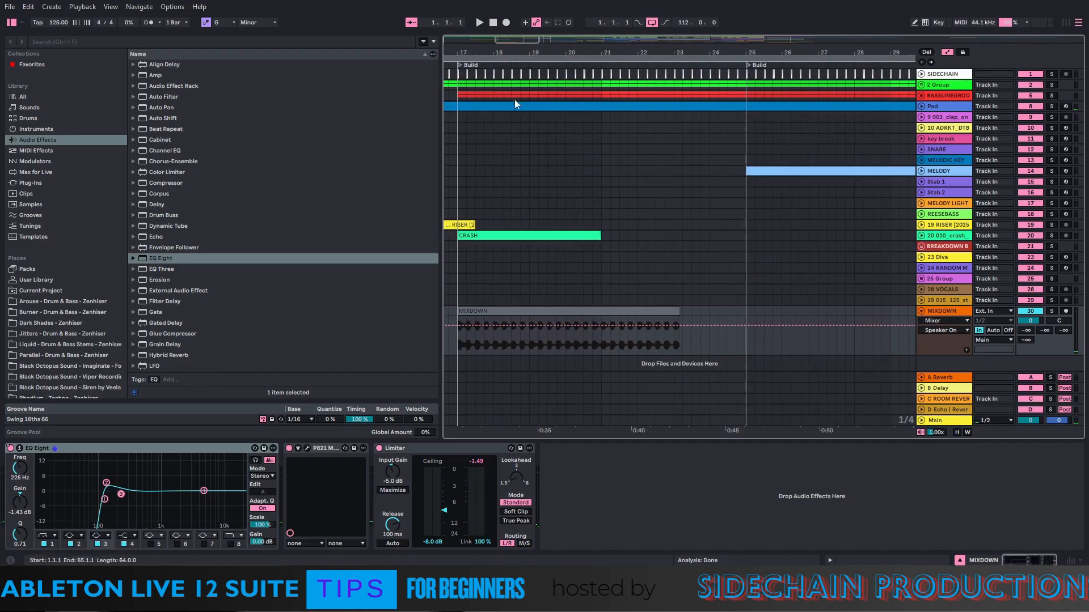
pyautogui.moveTo(492, 52); pyautogui.dragTo(493, 85)
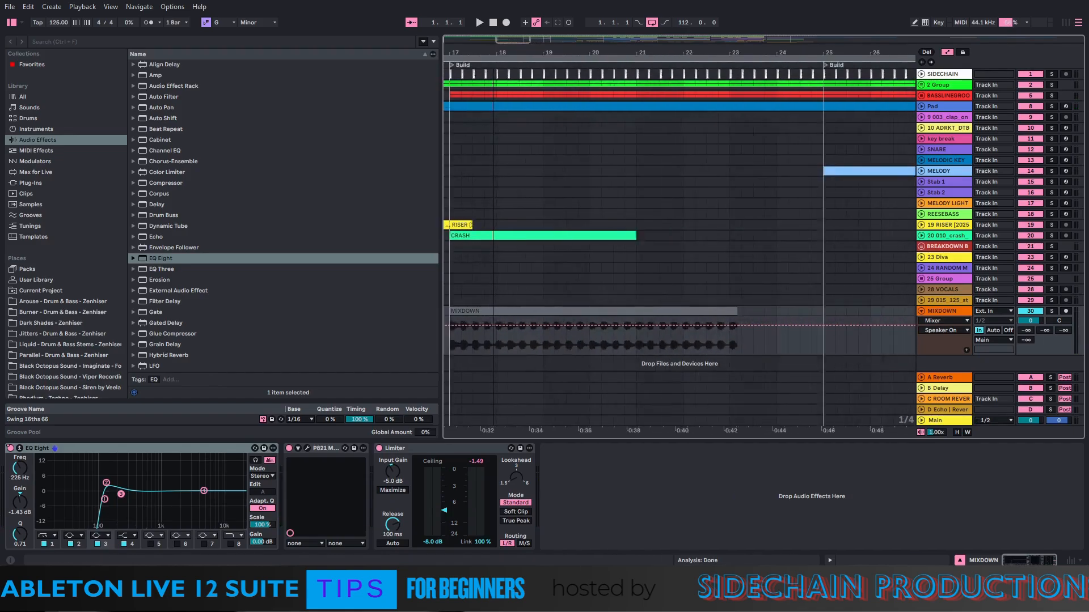
pyautogui.doubleClick(556, 312)
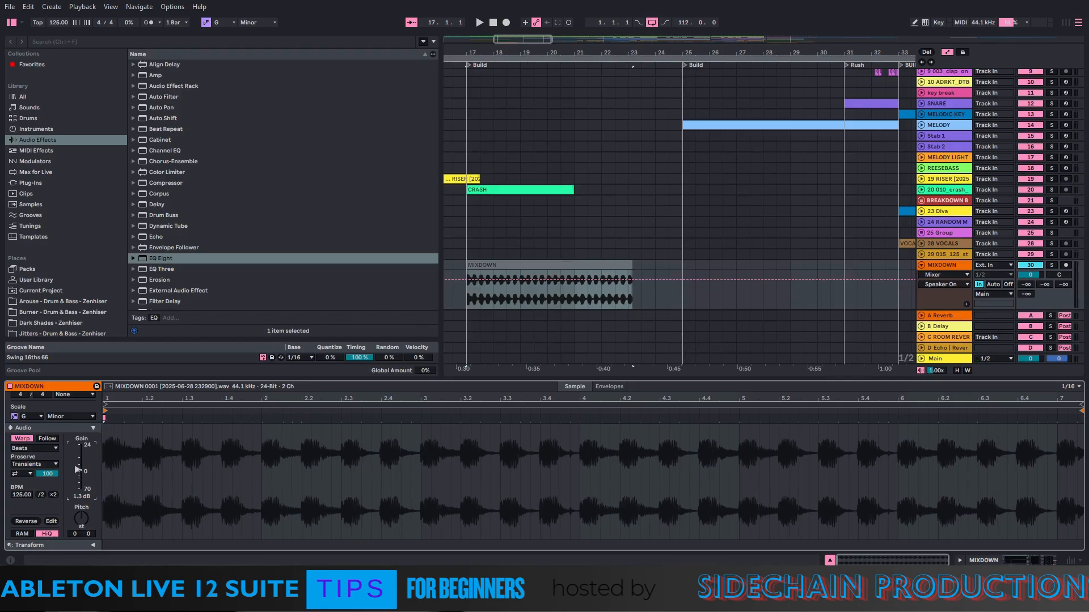
pyautogui.moveTo(80, 470); pyautogui.dragTo(80, 462)
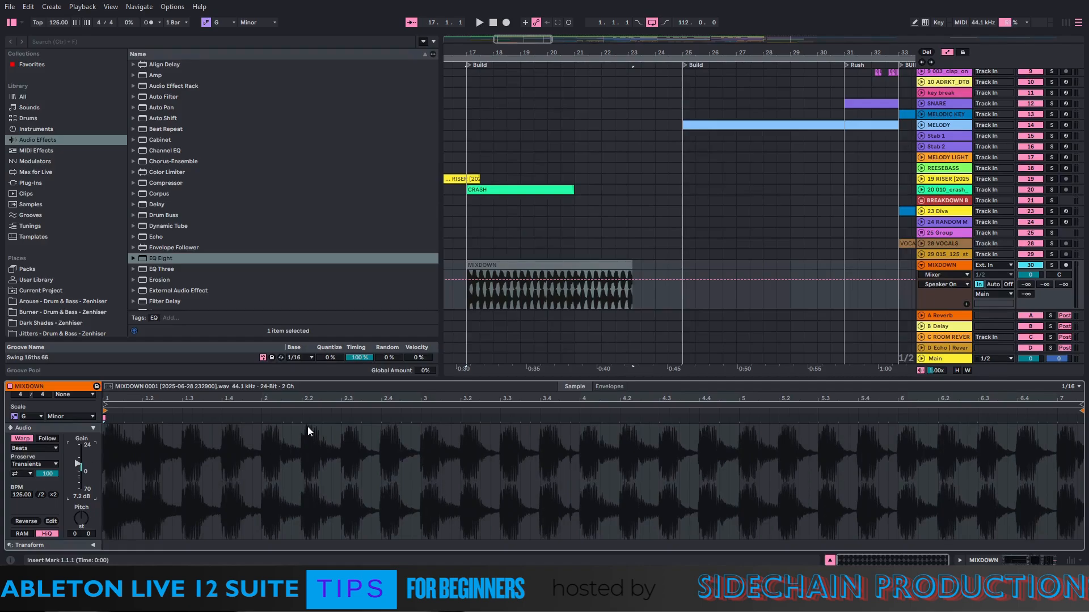
# Delete the recorded clip from the MIXDOWN track and fold the track
pyautogui.click(542, 267)
pyautogui.click(541, 266)
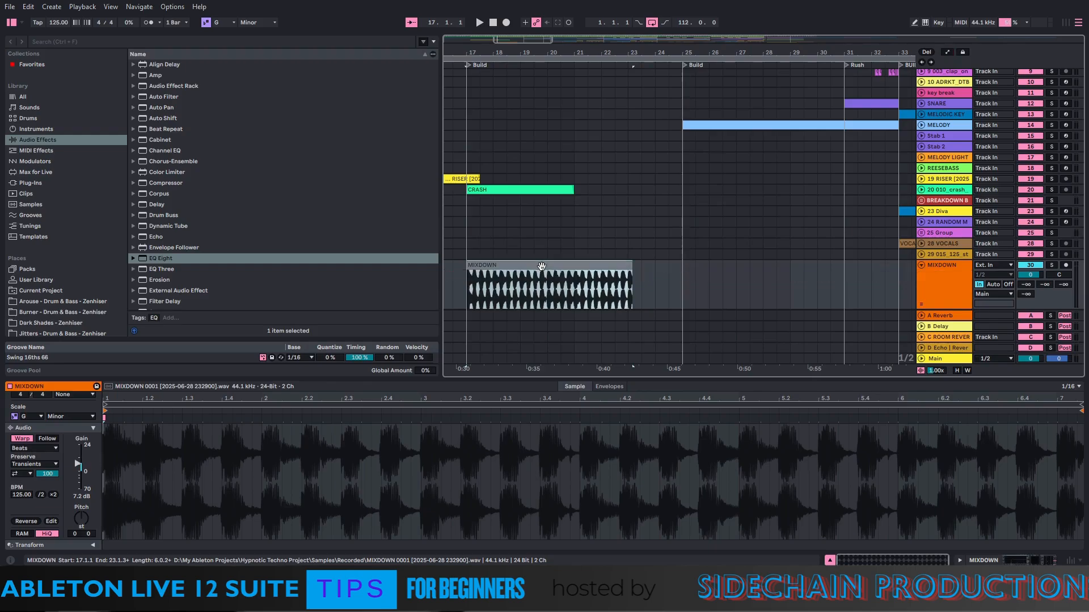
pyautogui.press('Delete')
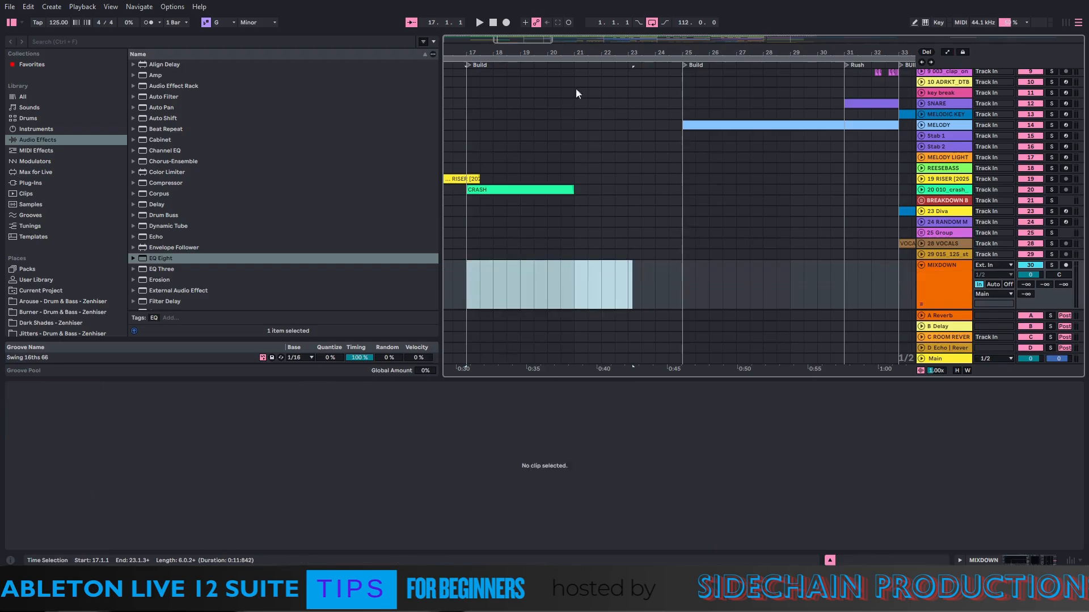
pyautogui.moveTo(567, 52); pyautogui.dragTo(565, 11)
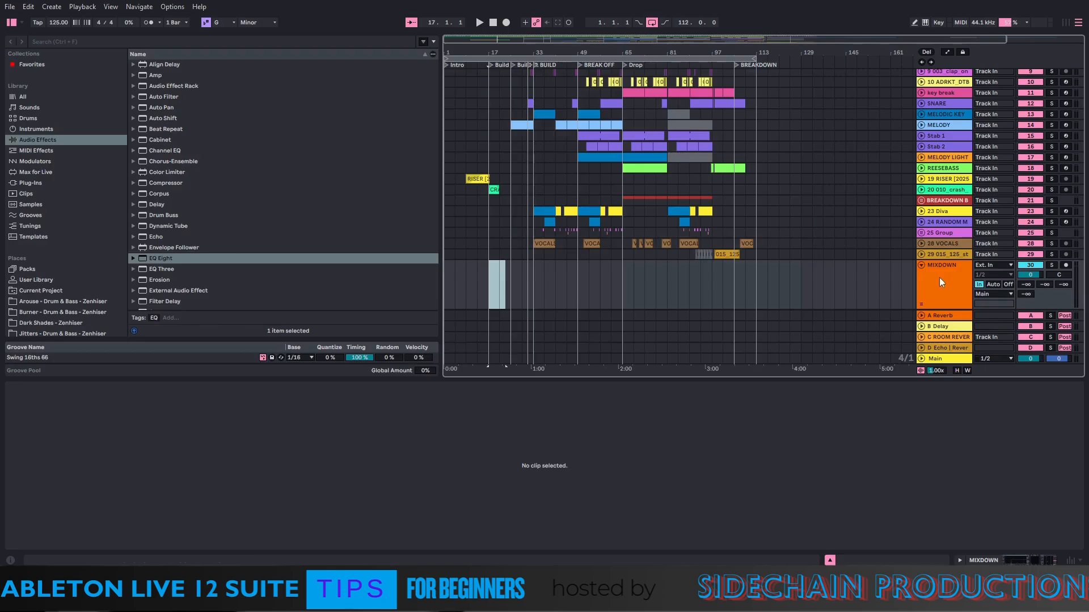
pyautogui.click(922, 265)
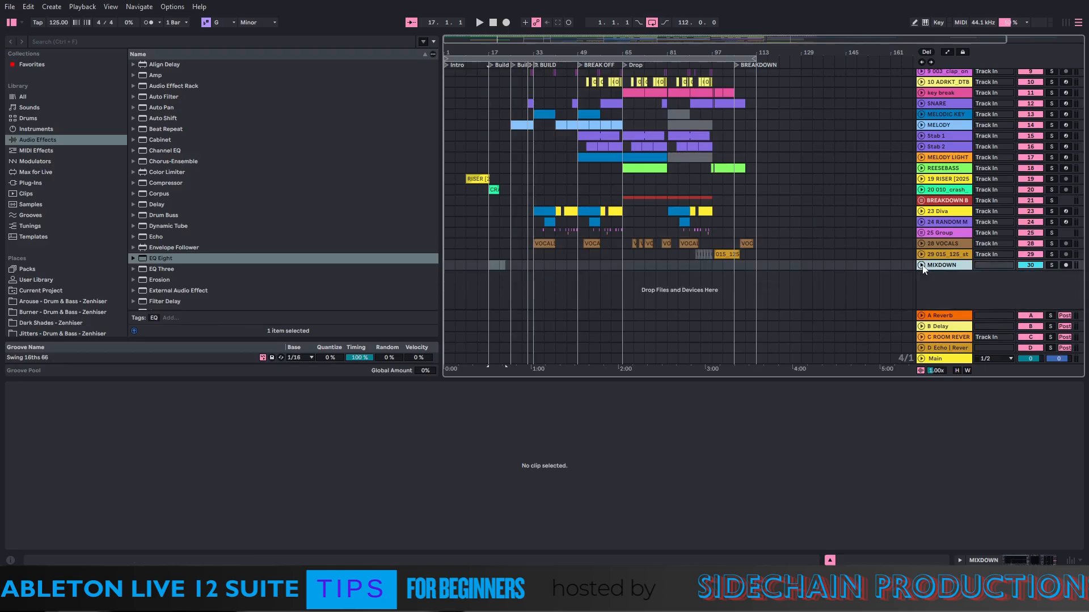
# Examine the device chain of the D Echo return track through to its last device
pyautogui.click(939, 360)
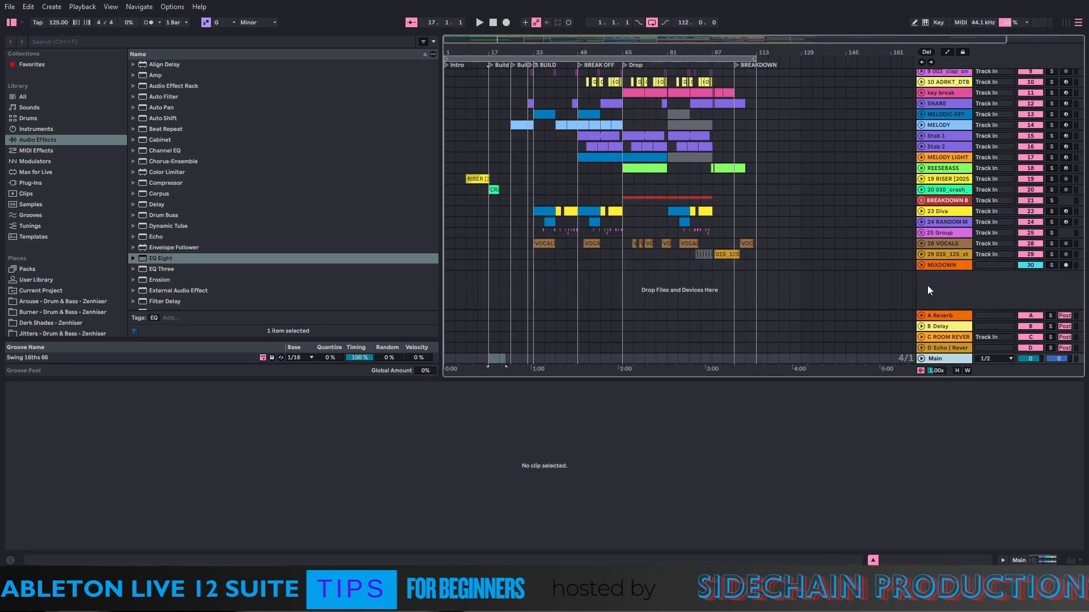
pyautogui.moveTo(538, 54); pyautogui.dragTo(628, 114)
pyautogui.scroll(3, 695, 232)
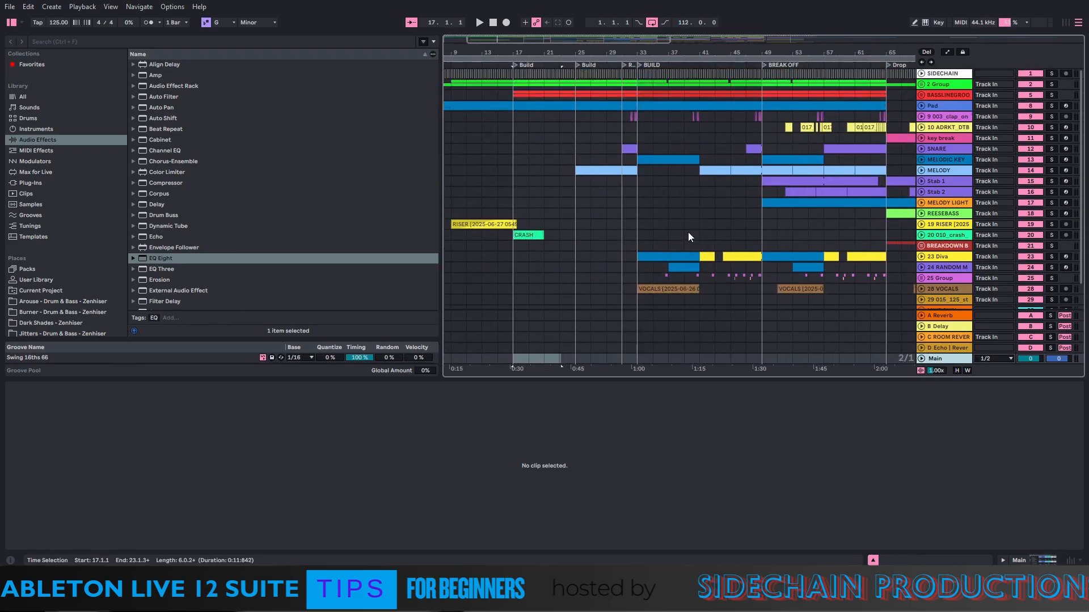
pyautogui.moveTo(577, 51); pyautogui.dragTo(533, 6)
pyautogui.moveTo(479, 52); pyautogui.dragTo(724, 191)
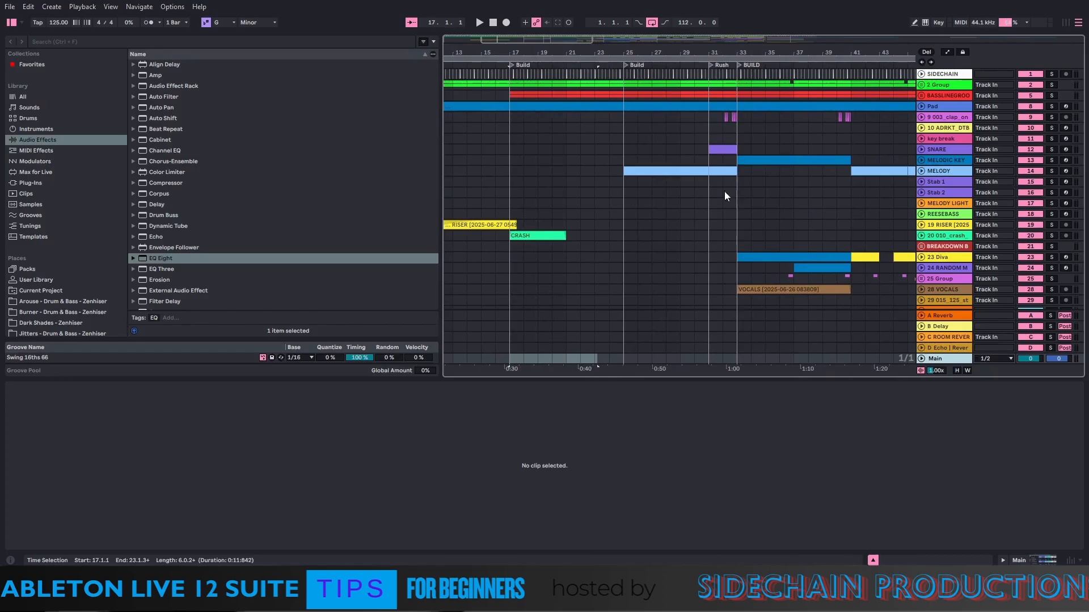
pyautogui.click(943, 350)
pyautogui.doubleClick(945, 353)
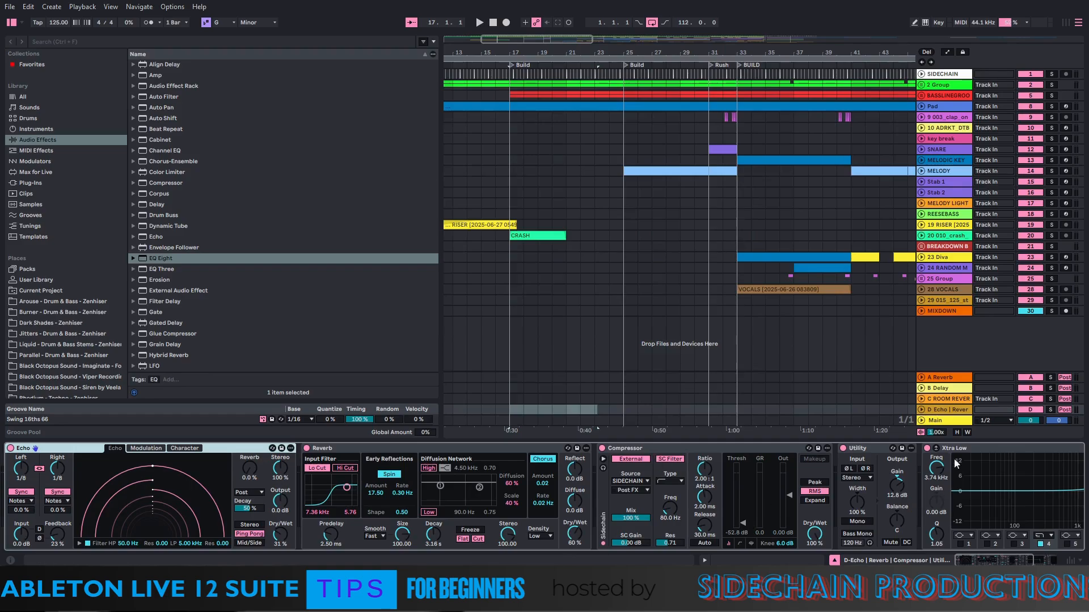
pyautogui.click(985, 561)
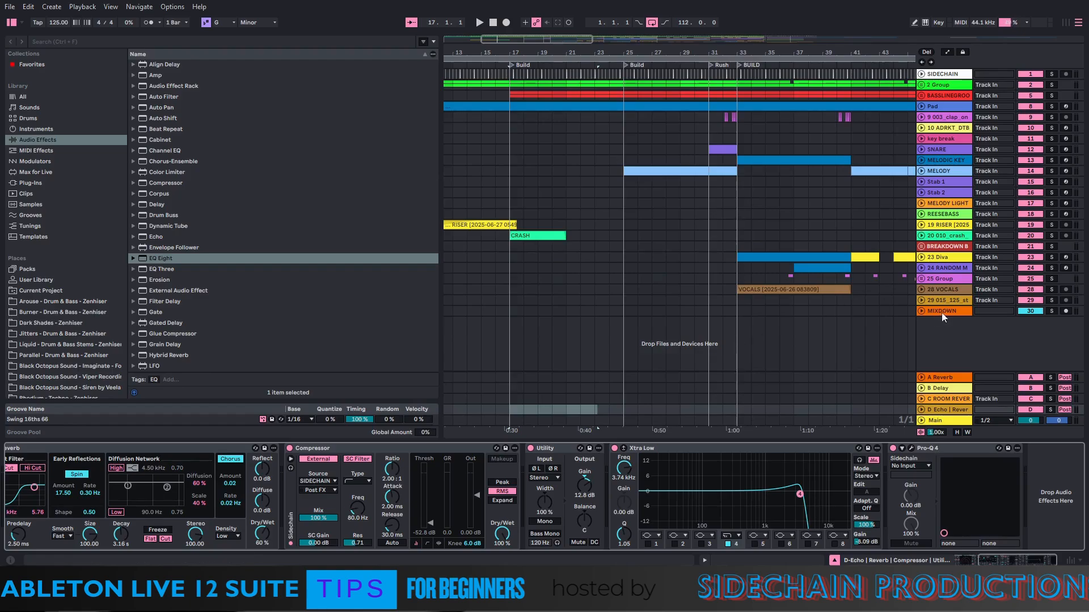
# Unfold the crash track and show its C-ROOM REVERB send automation over the CRASH clip
pyautogui.click(938, 238)
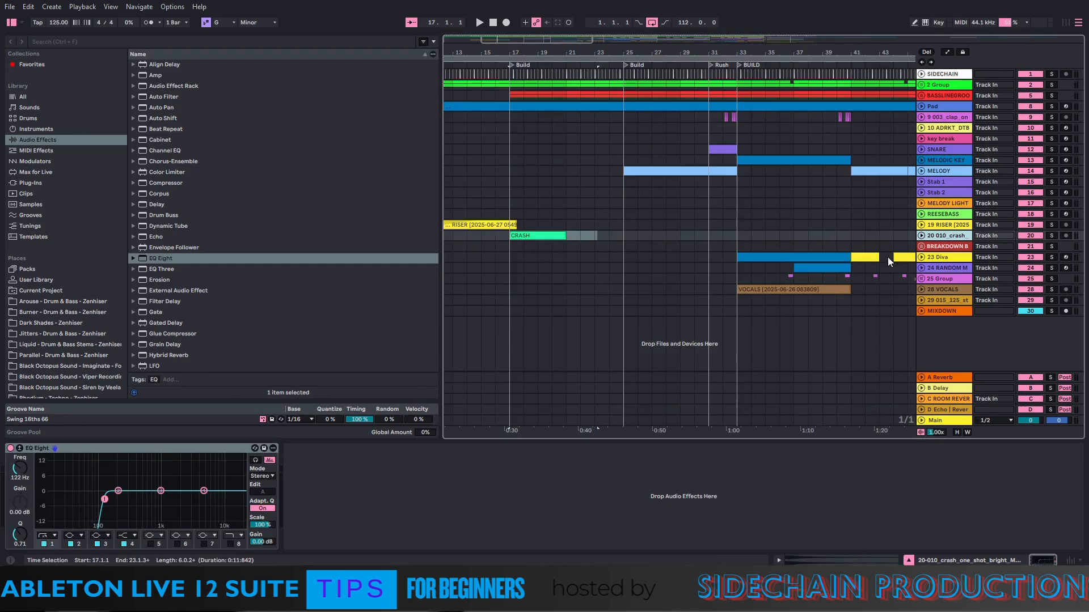
pyautogui.click(922, 236)
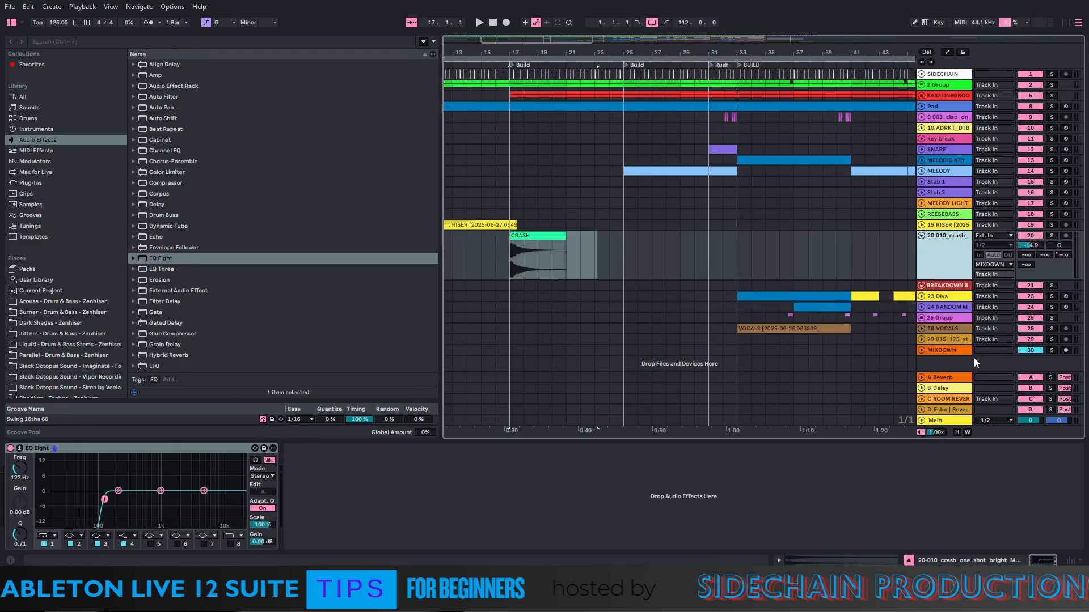
pyautogui.click(502, 258)
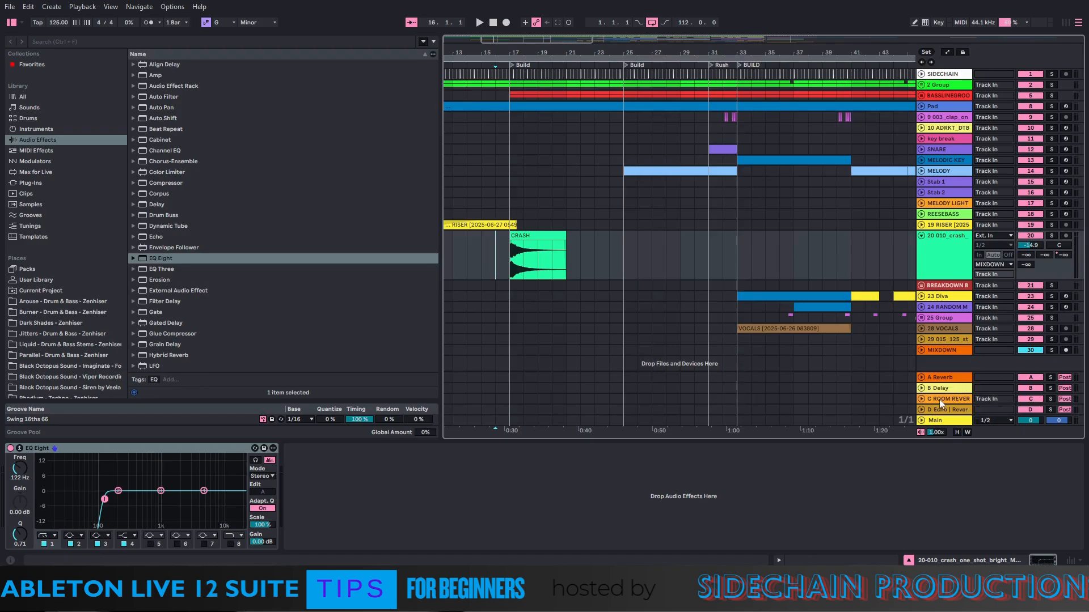
pyautogui.rightClick(1059, 253)
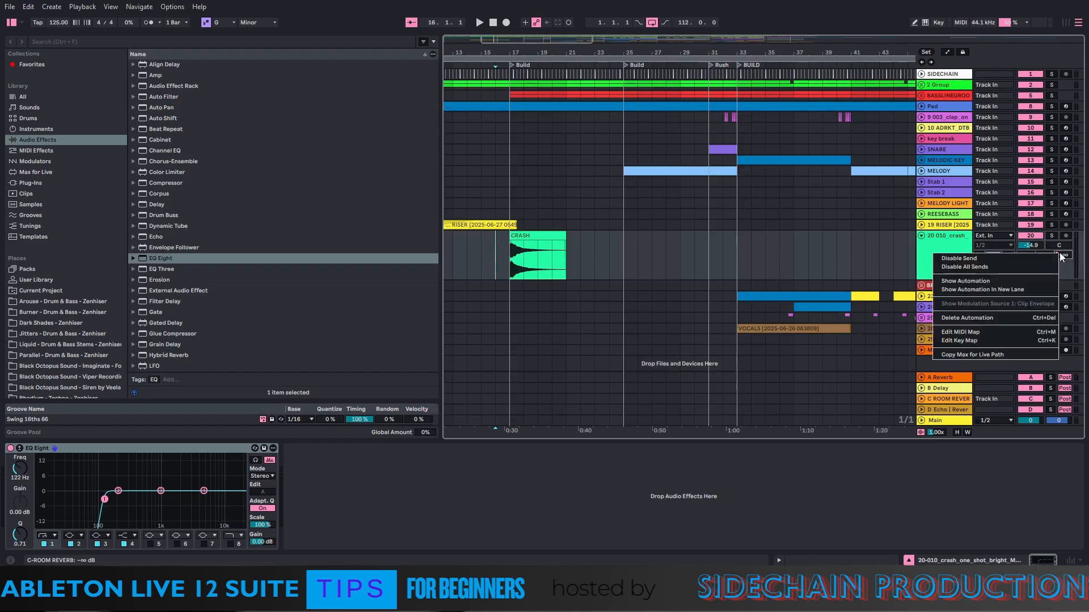
pyautogui.click(961, 287)
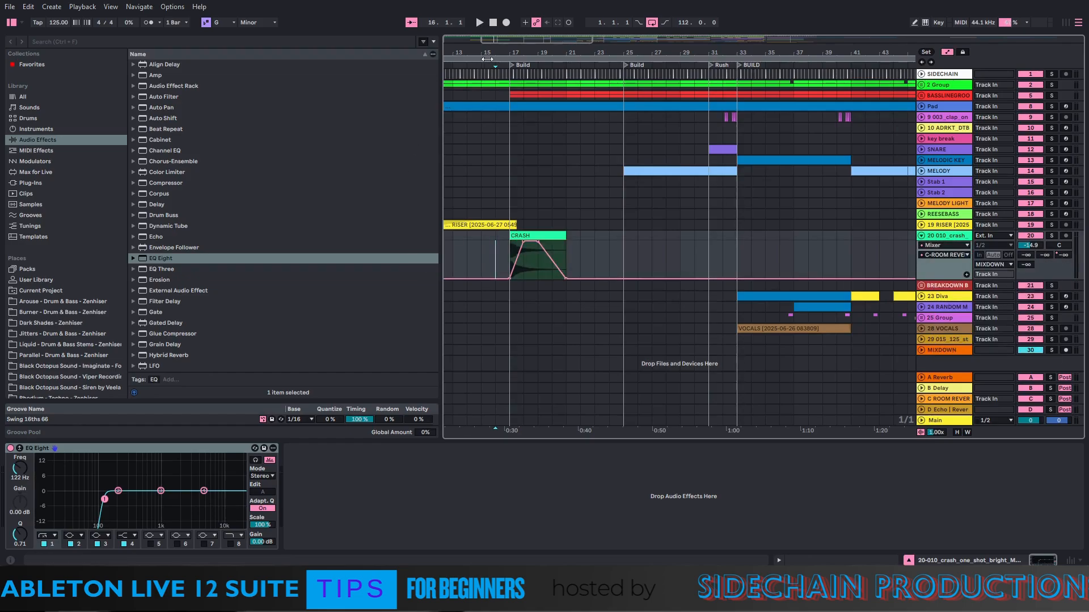
pyautogui.moveTo(518, 53); pyautogui.dragTo(518, 148)
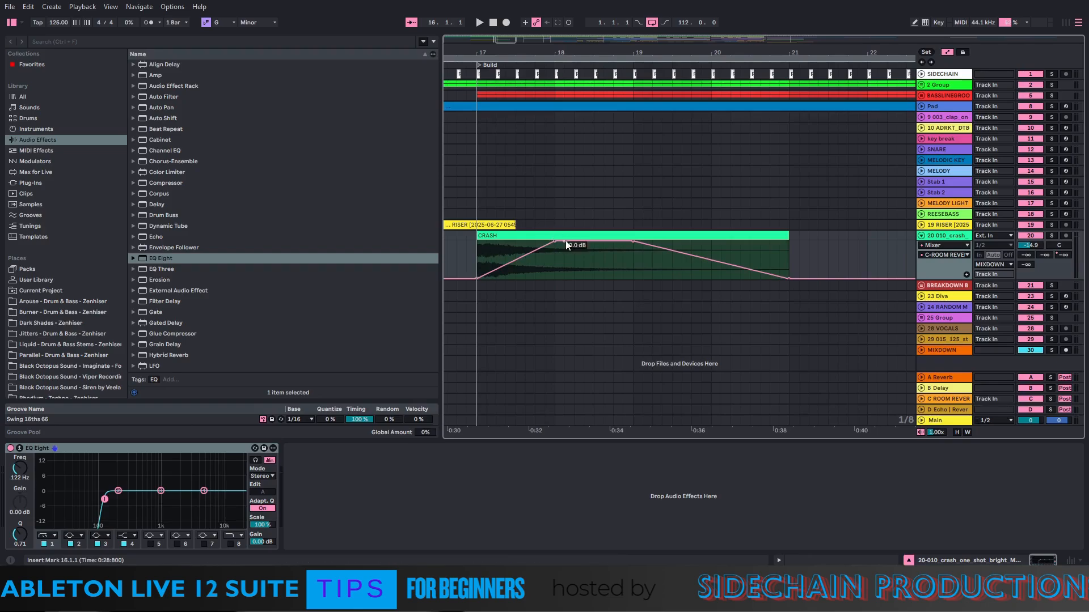
# Solo the crash track, audition it from bar 17 with the automated room reverb send, and stop playback
pyautogui.click(1052, 235)
pyautogui.click(477, 253)
pyautogui.click(480, 23)
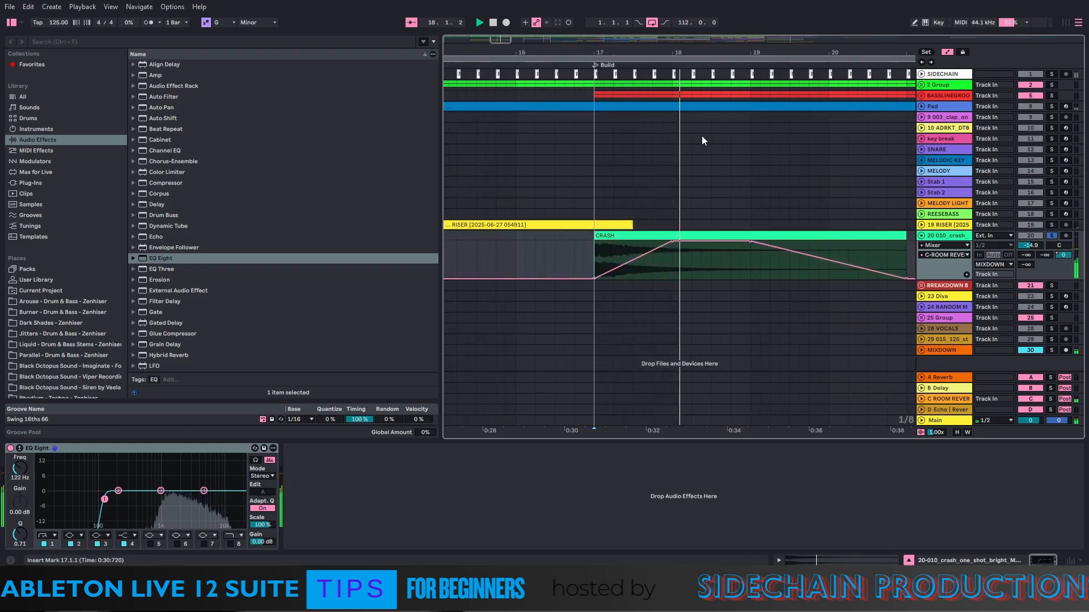
pyautogui.click(493, 23)
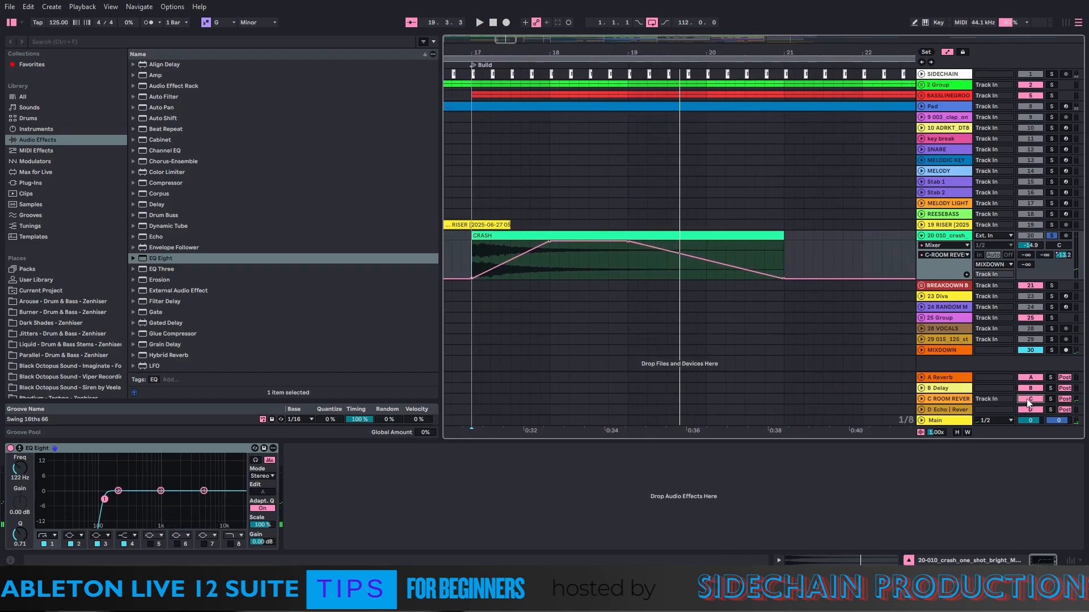
# Compare the soloed crash from bar 17 with the C ROOM REVERB return track deactivated and reactivated
pyautogui.click(472, 104)
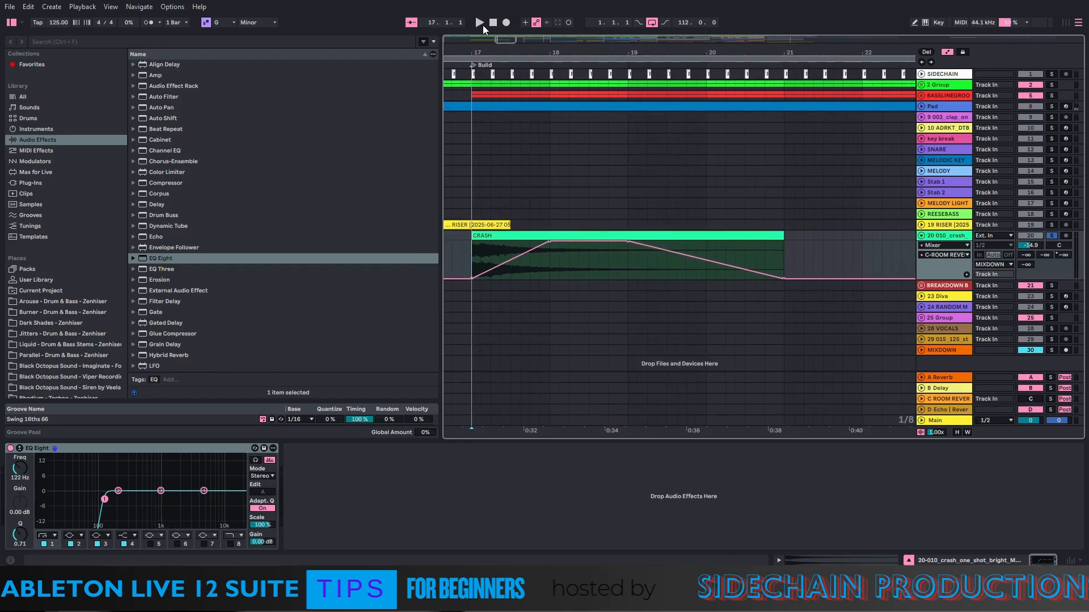
pyautogui.click(481, 23)
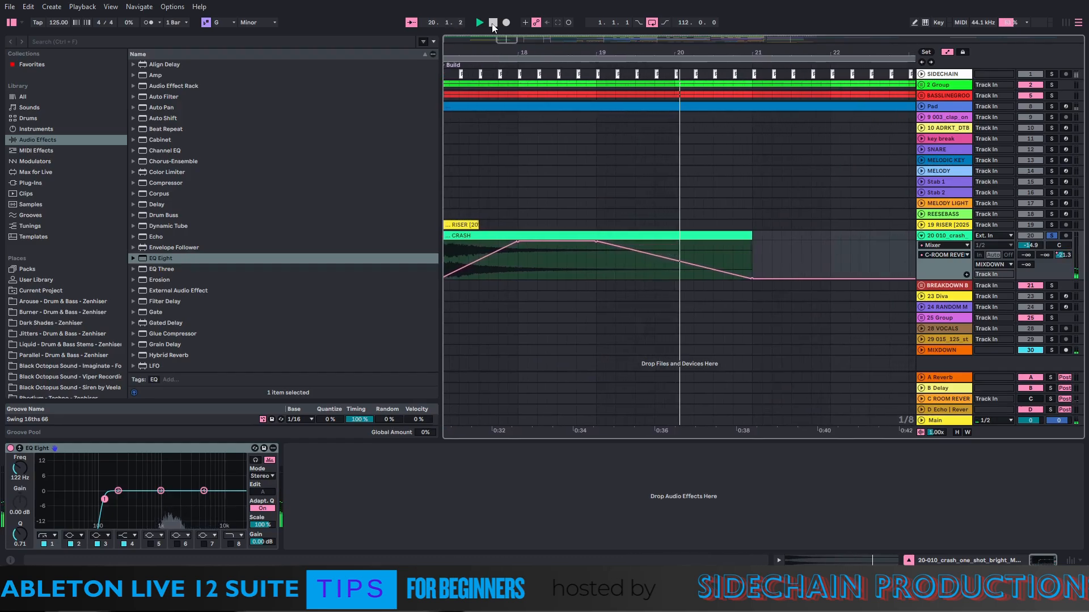
pyautogui.click(492, 23)
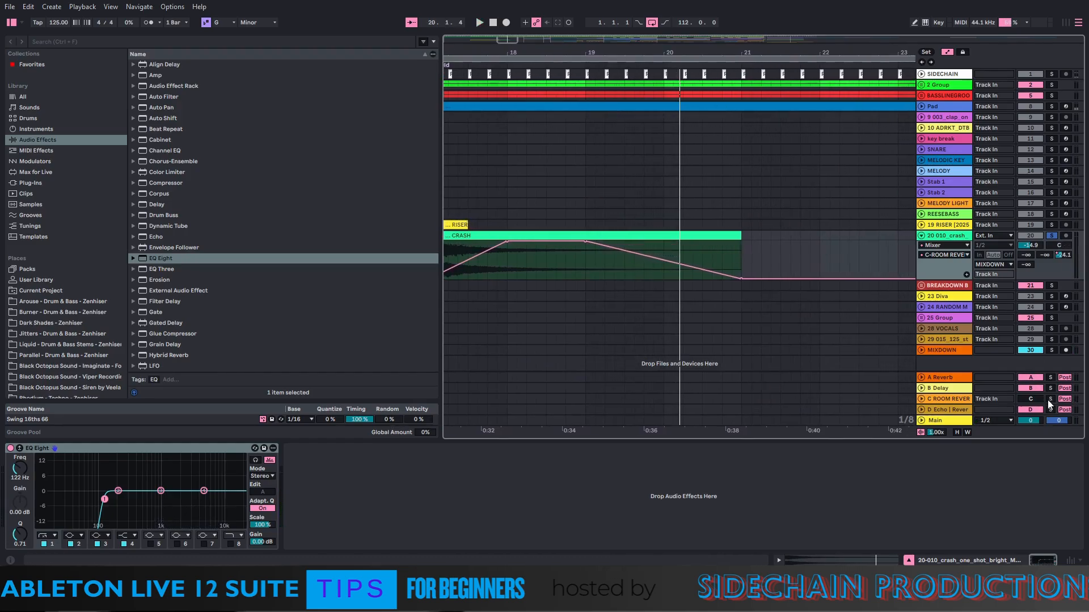
pyautogui.click(479, 24)
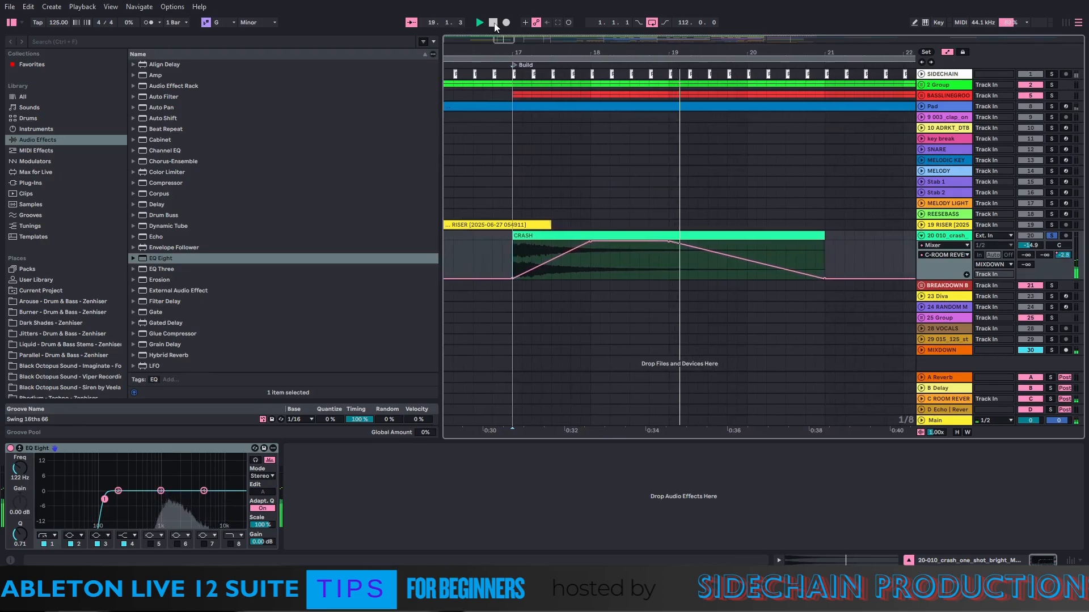
pyautogui.click(492, 23)
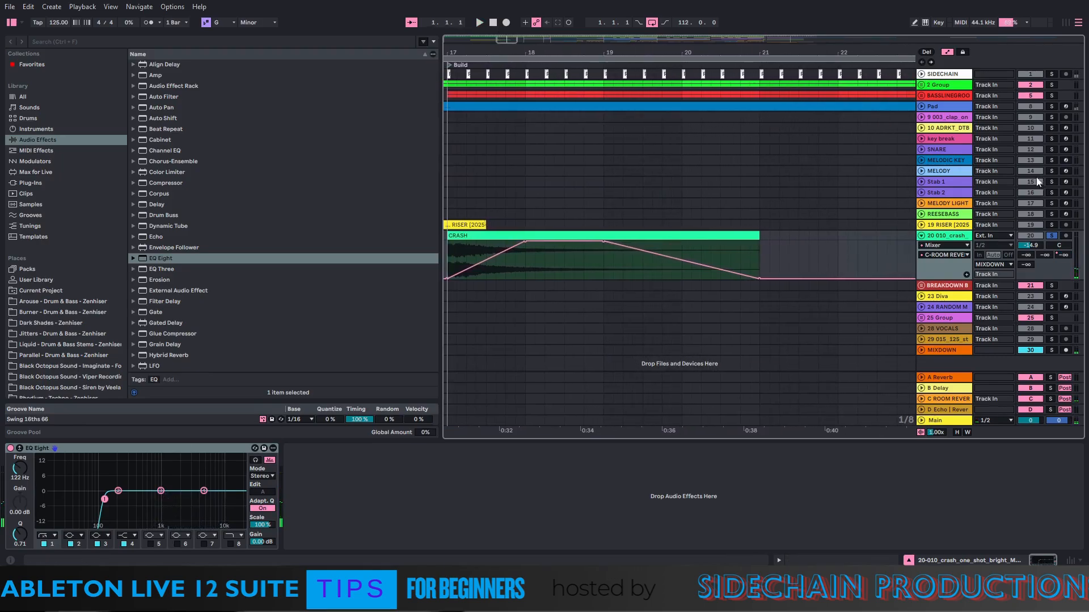
# Unsolo and fold the crash track, and select the MIXDOWN track to show its device chain
pyautogui.click(1051, 236)
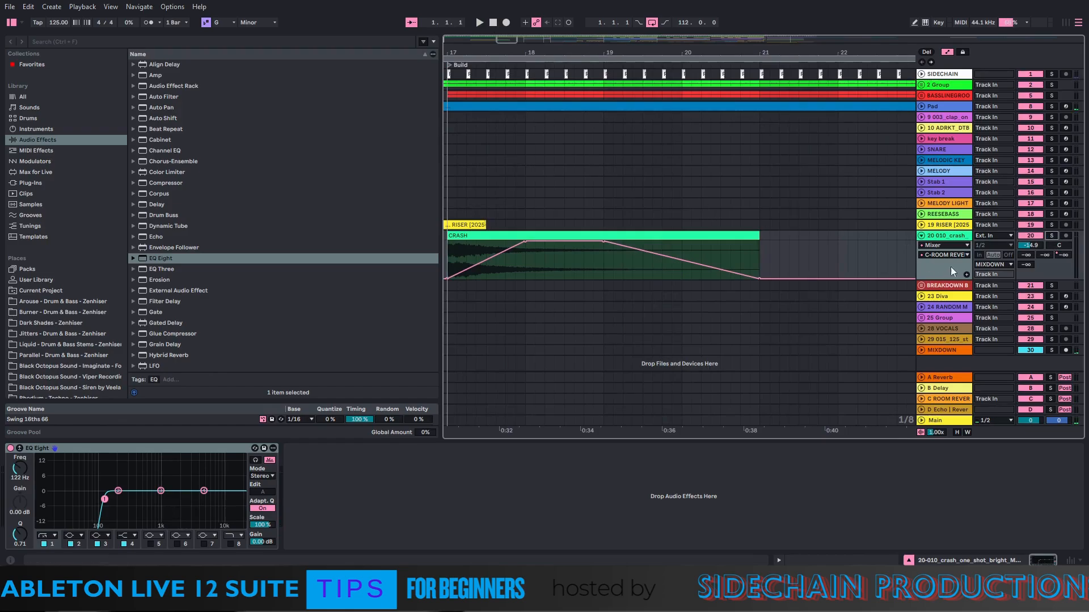
pyautogui.click(922, 237)
pyautogui.click(938, 309)
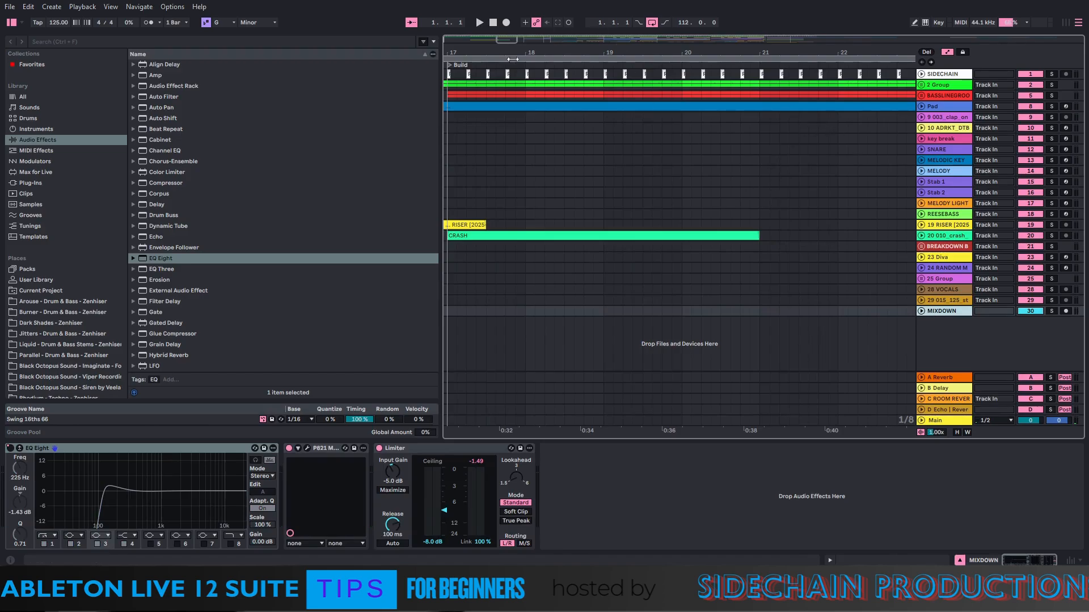
# Review the device chains of the individual tracks, from the clap up to 2 Group and down through REESEBASS
pyautogui.moveTo(517, 52); pyautogui.dragTo(559, 25)
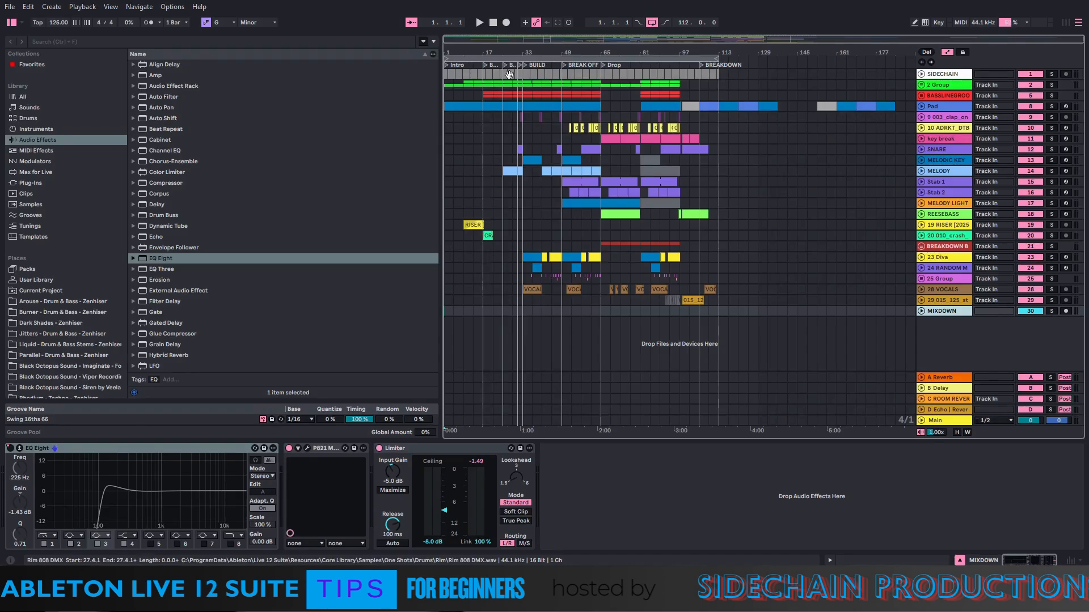
pyautogui.click(935, 119)
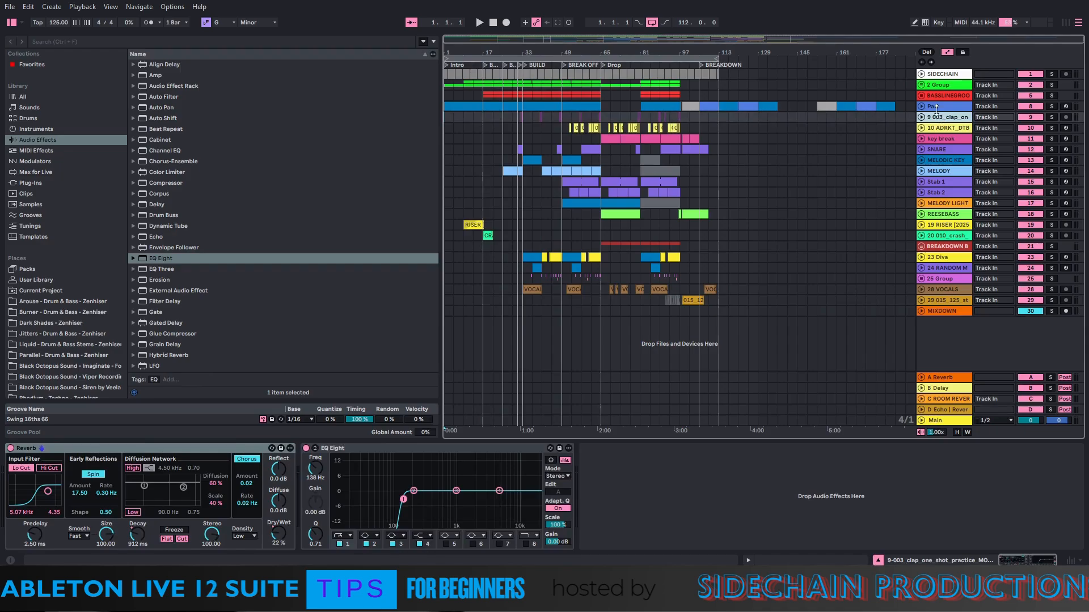
pyautogui.click(935, 107)
pyautogui.click(937, 96)
pyautogui.click(938, 85)
pyautogui.click(936, 117)
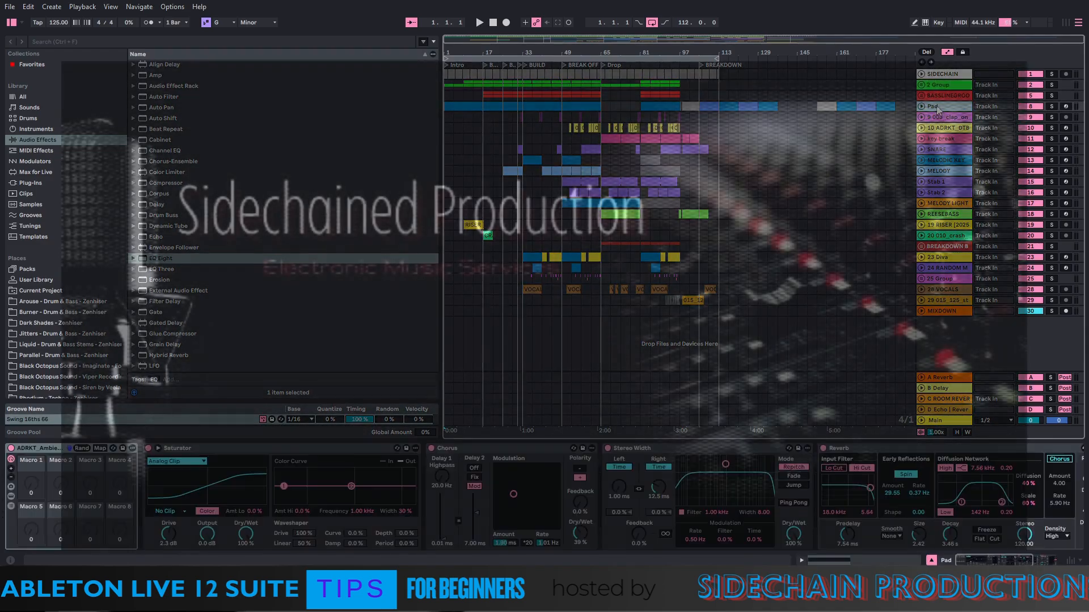
pyautogui.click(937, 128)
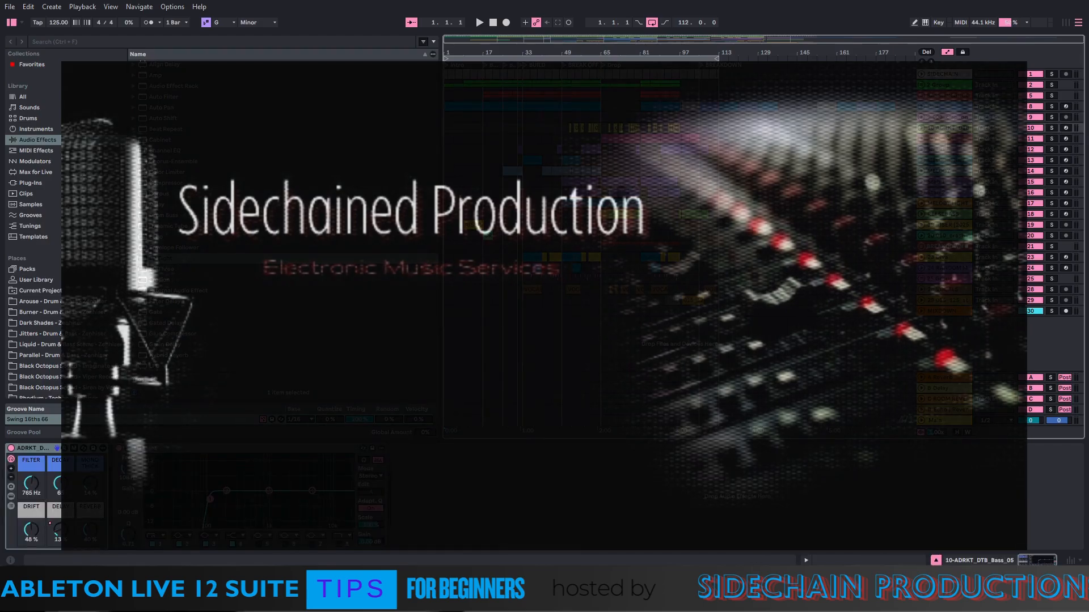
pyautogui.click(937, 139)
pyautogui.click(937, 150)
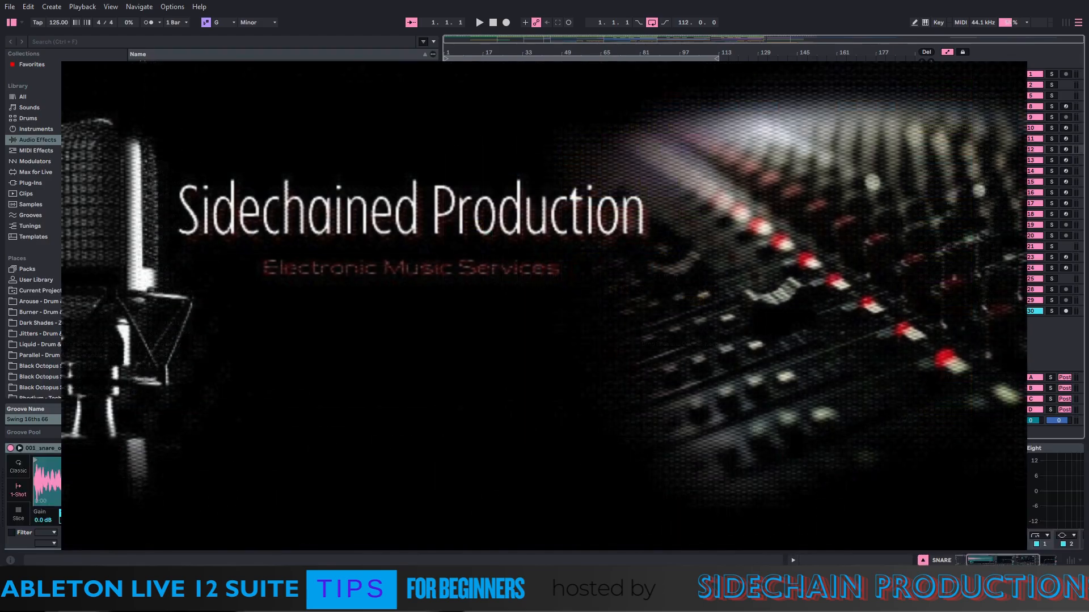
pyautogui.click(937, 160)
pyautogui.click(937, 171)
pyautogui.click(937, 182)
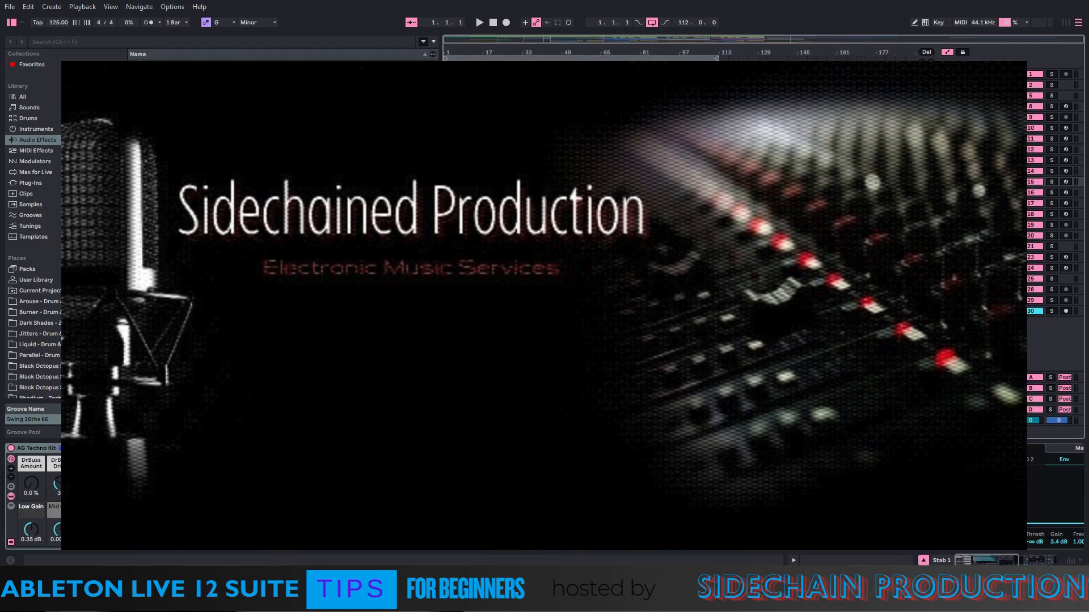
pyautogui.click(936, 193)
pyautogui.click(937, 203)
pyautogui.click(937, 215)
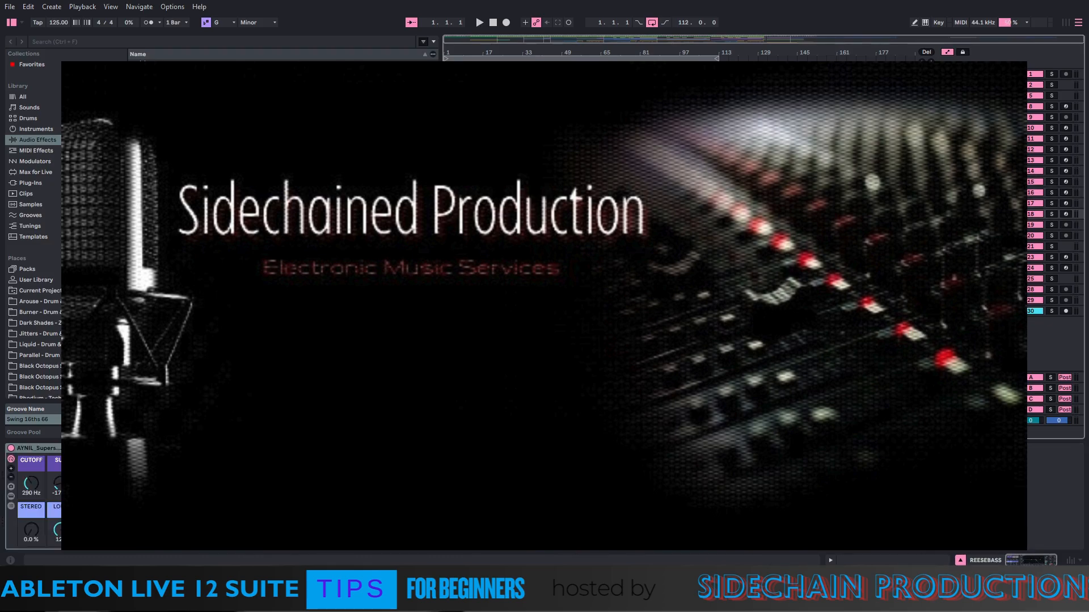